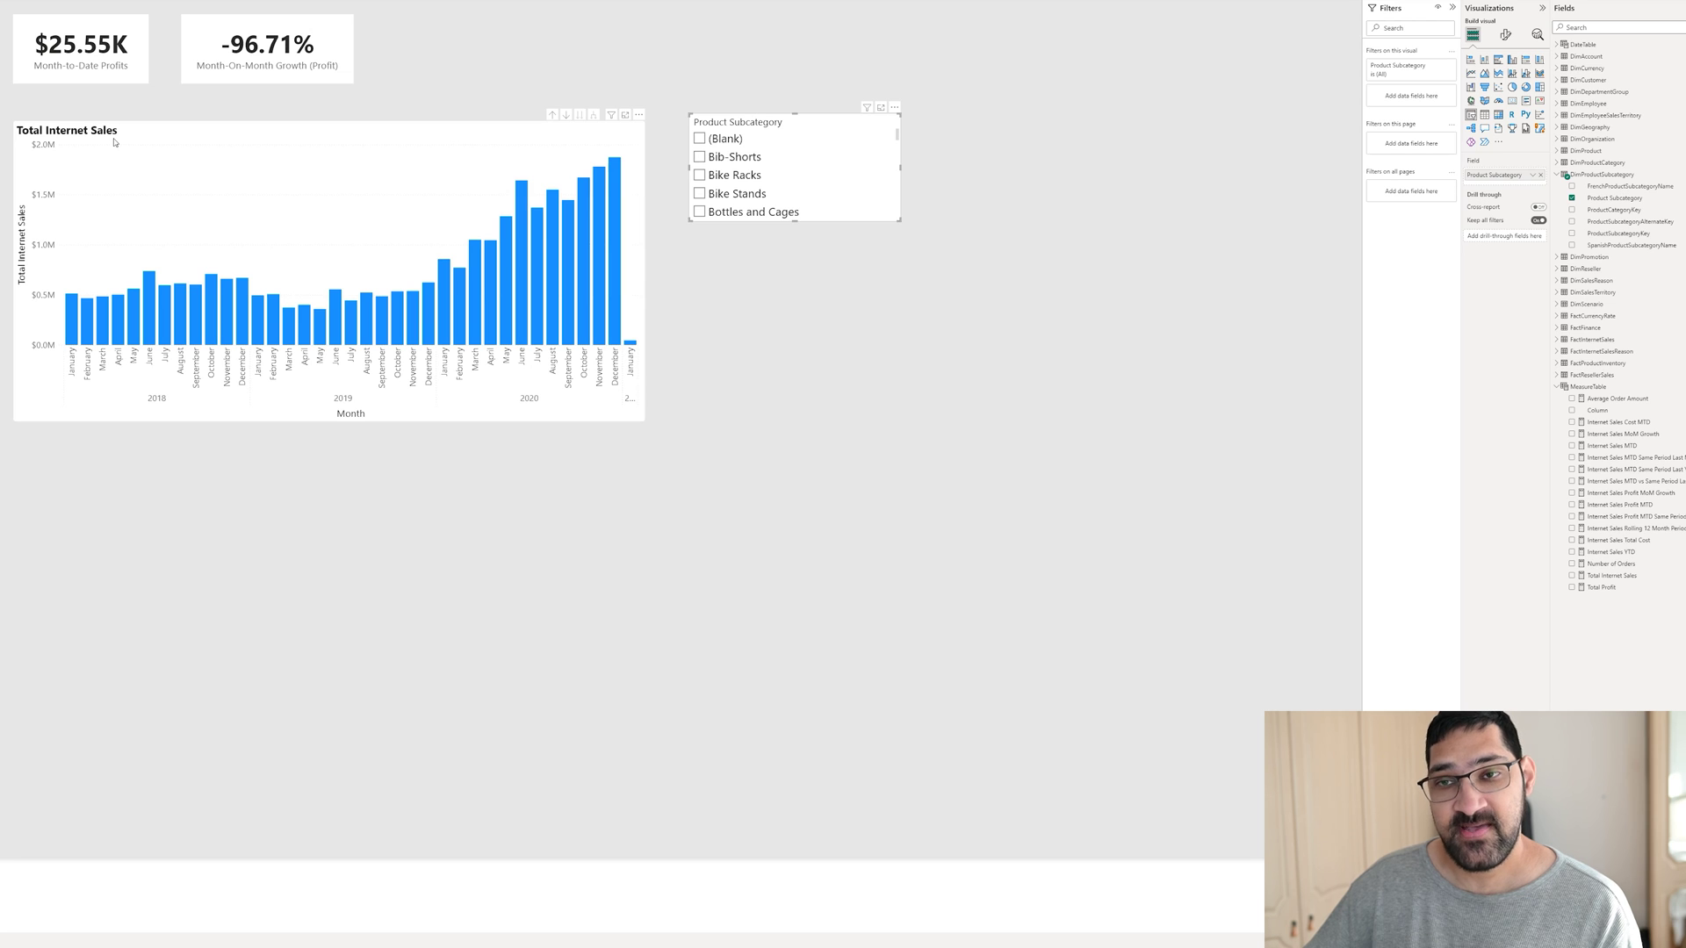
Step: Filter the report by Bottles and Cages, by Bike Stands, and by both together, and clear the Product Subcategory selection
{"action": "scroll", "coordinate": [790, 176], "scroll_direction": "down", "scroll_amount": 1}
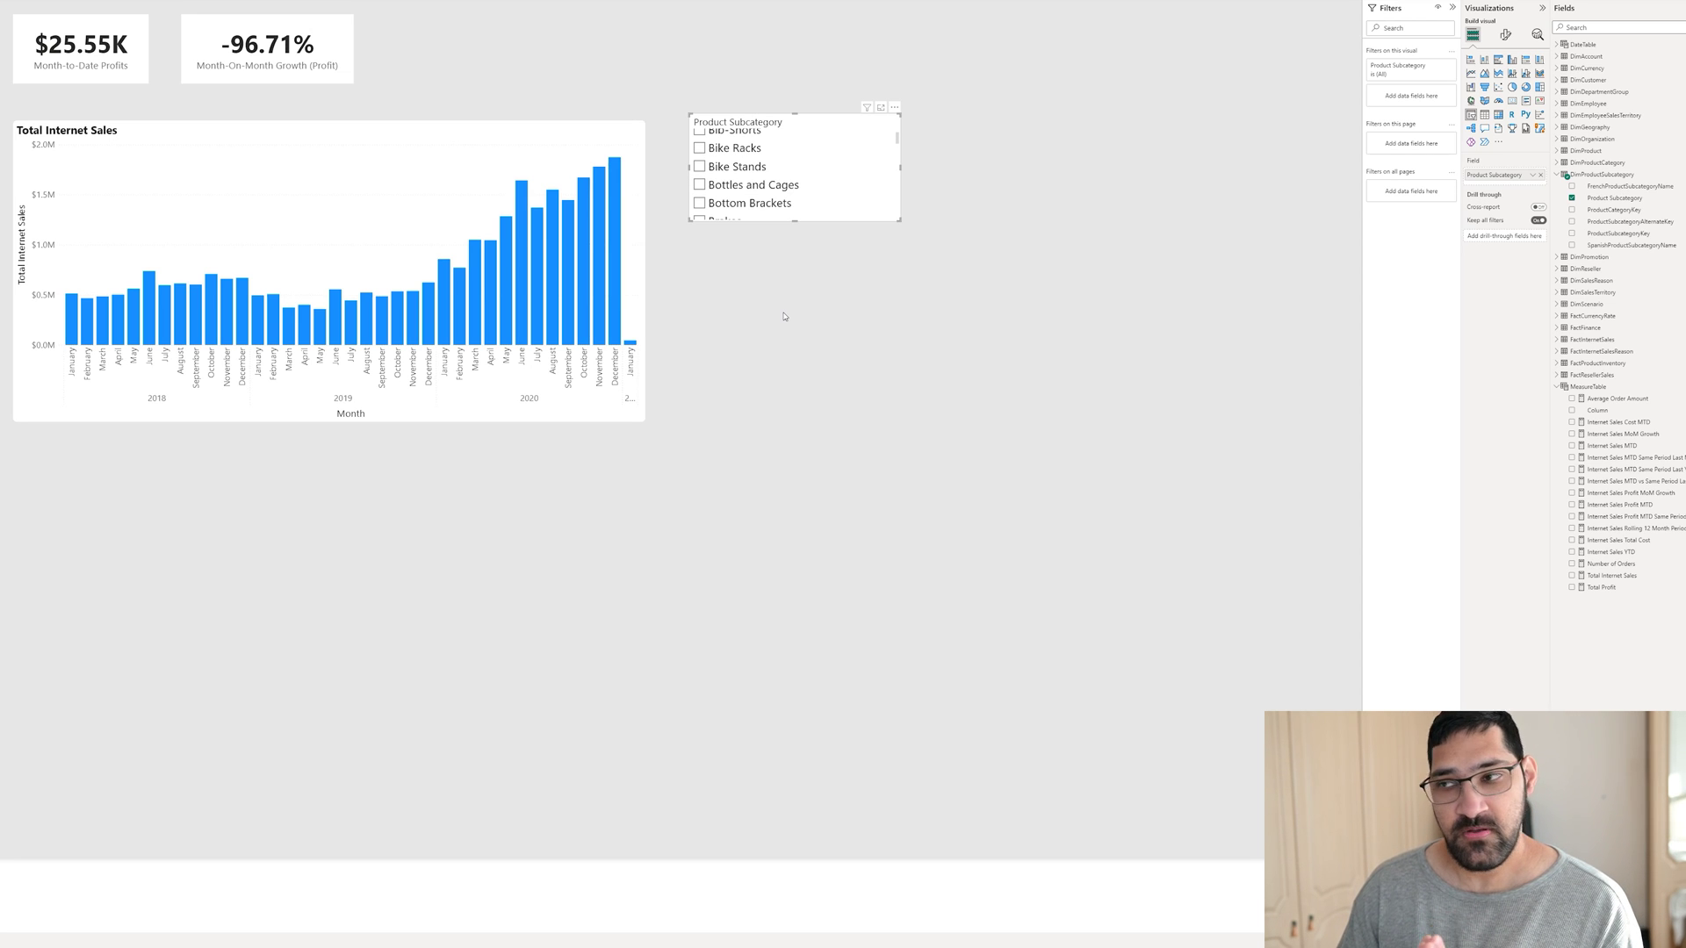
{"action": "left_click", "coordinate": [735, 188]}
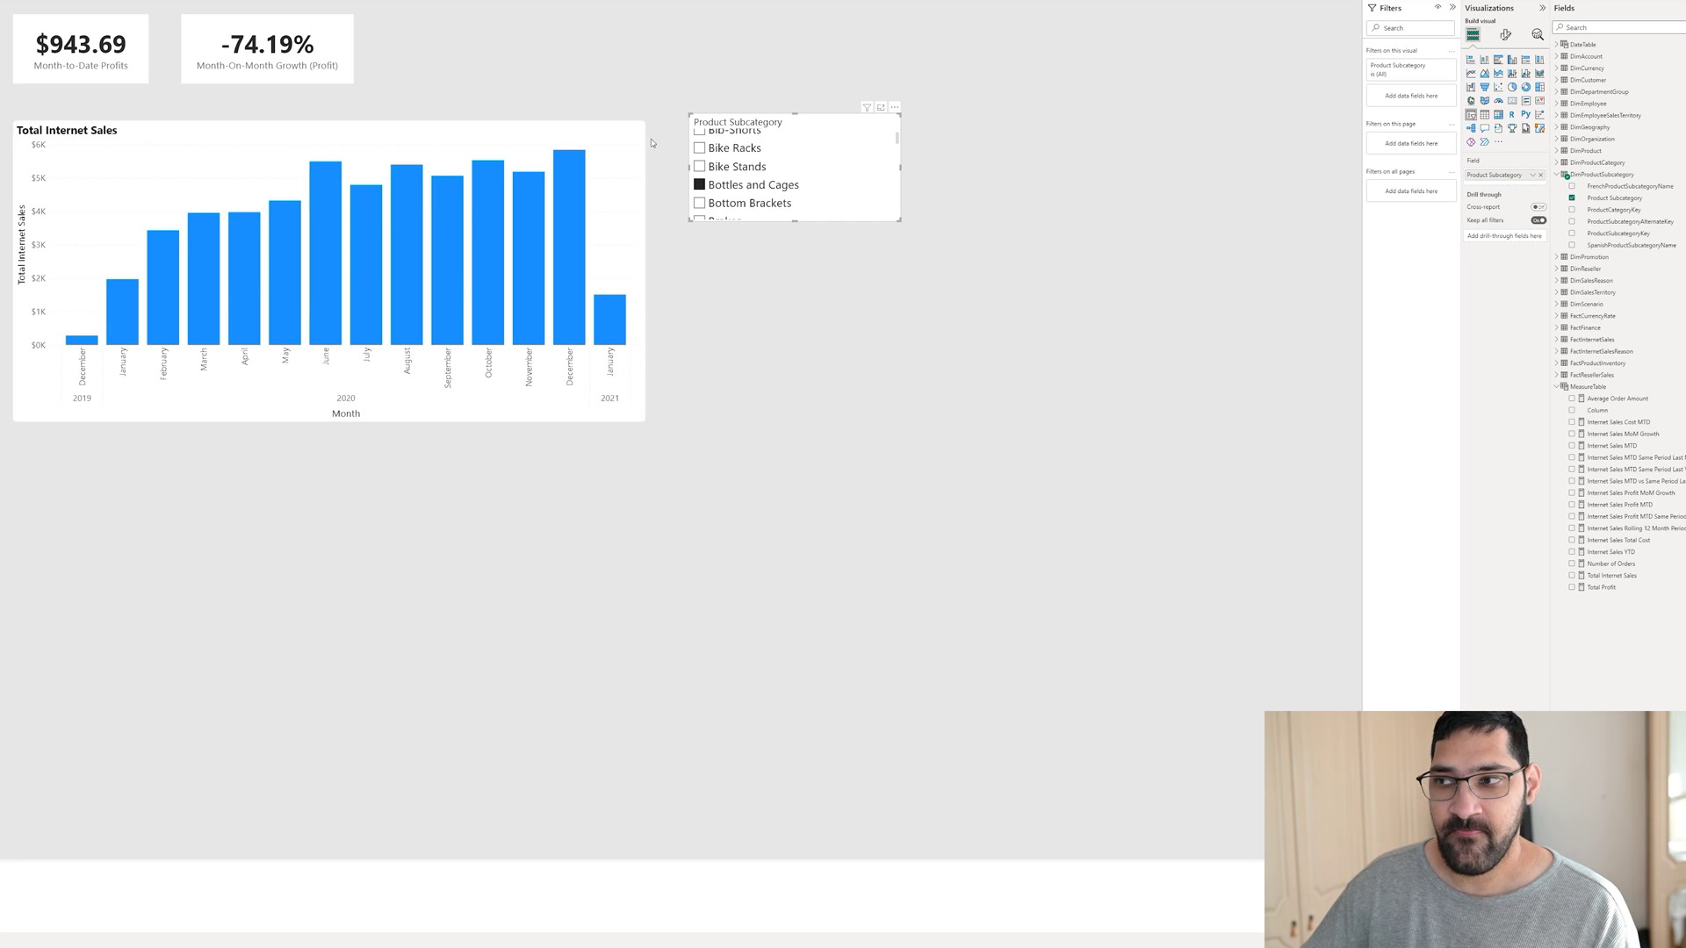
{"action": "left_click", "coordinate": [744, 175]}
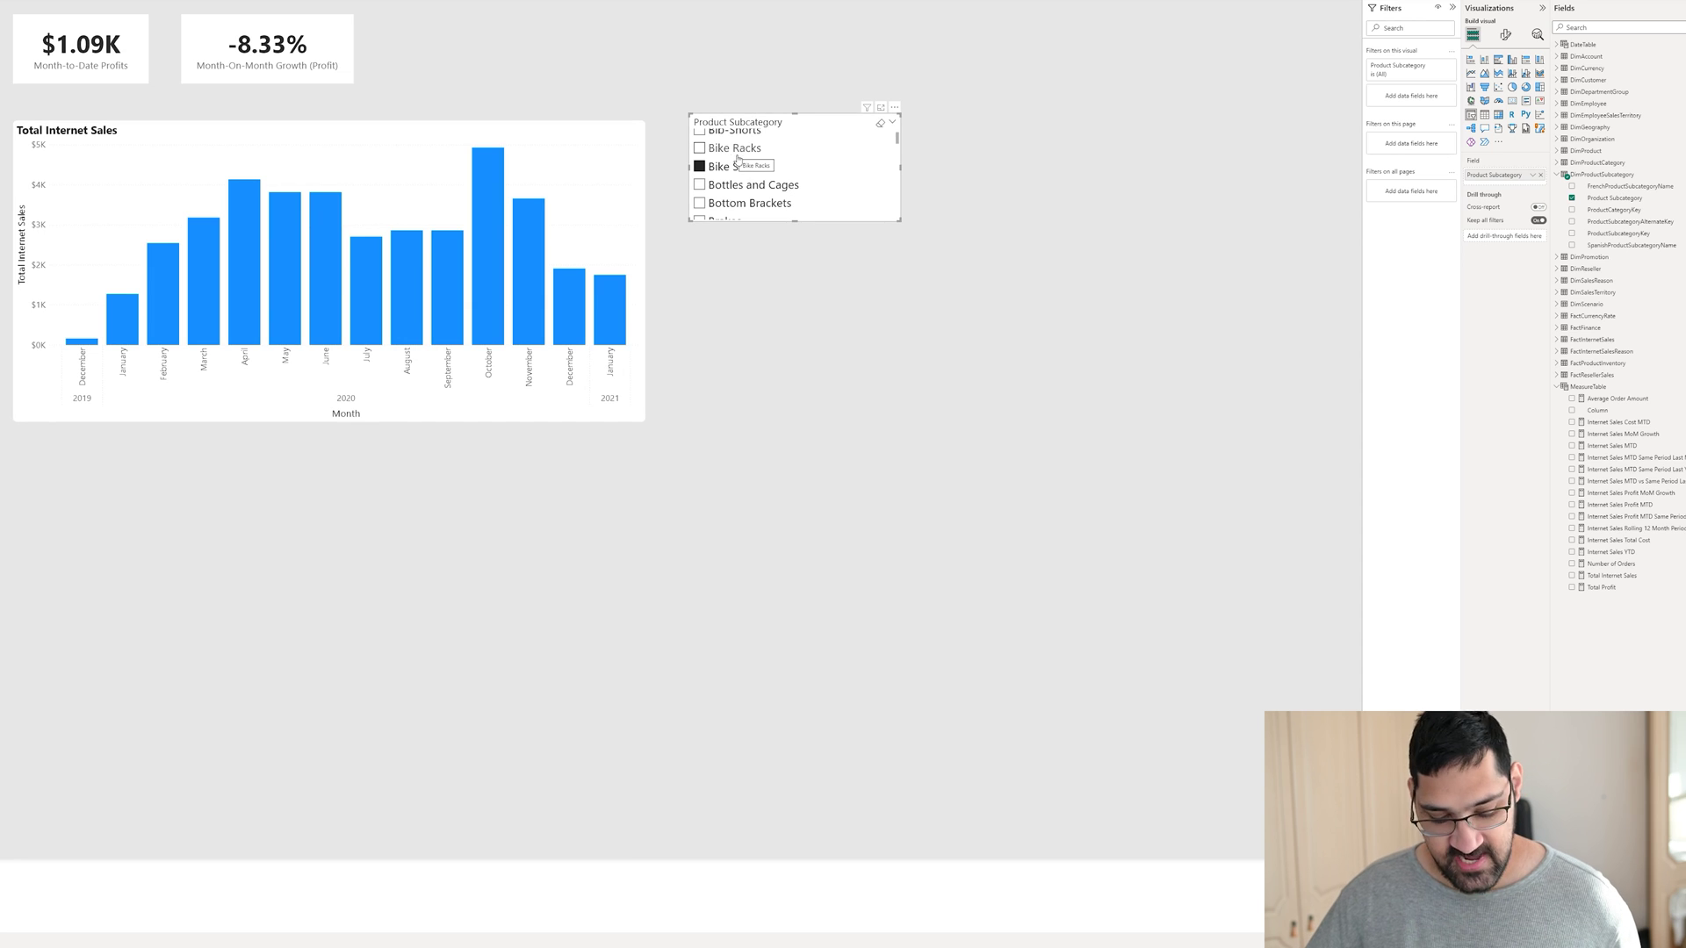
{"action": "left_click", "coordinate": [748, 188], "text": "ctrl"}
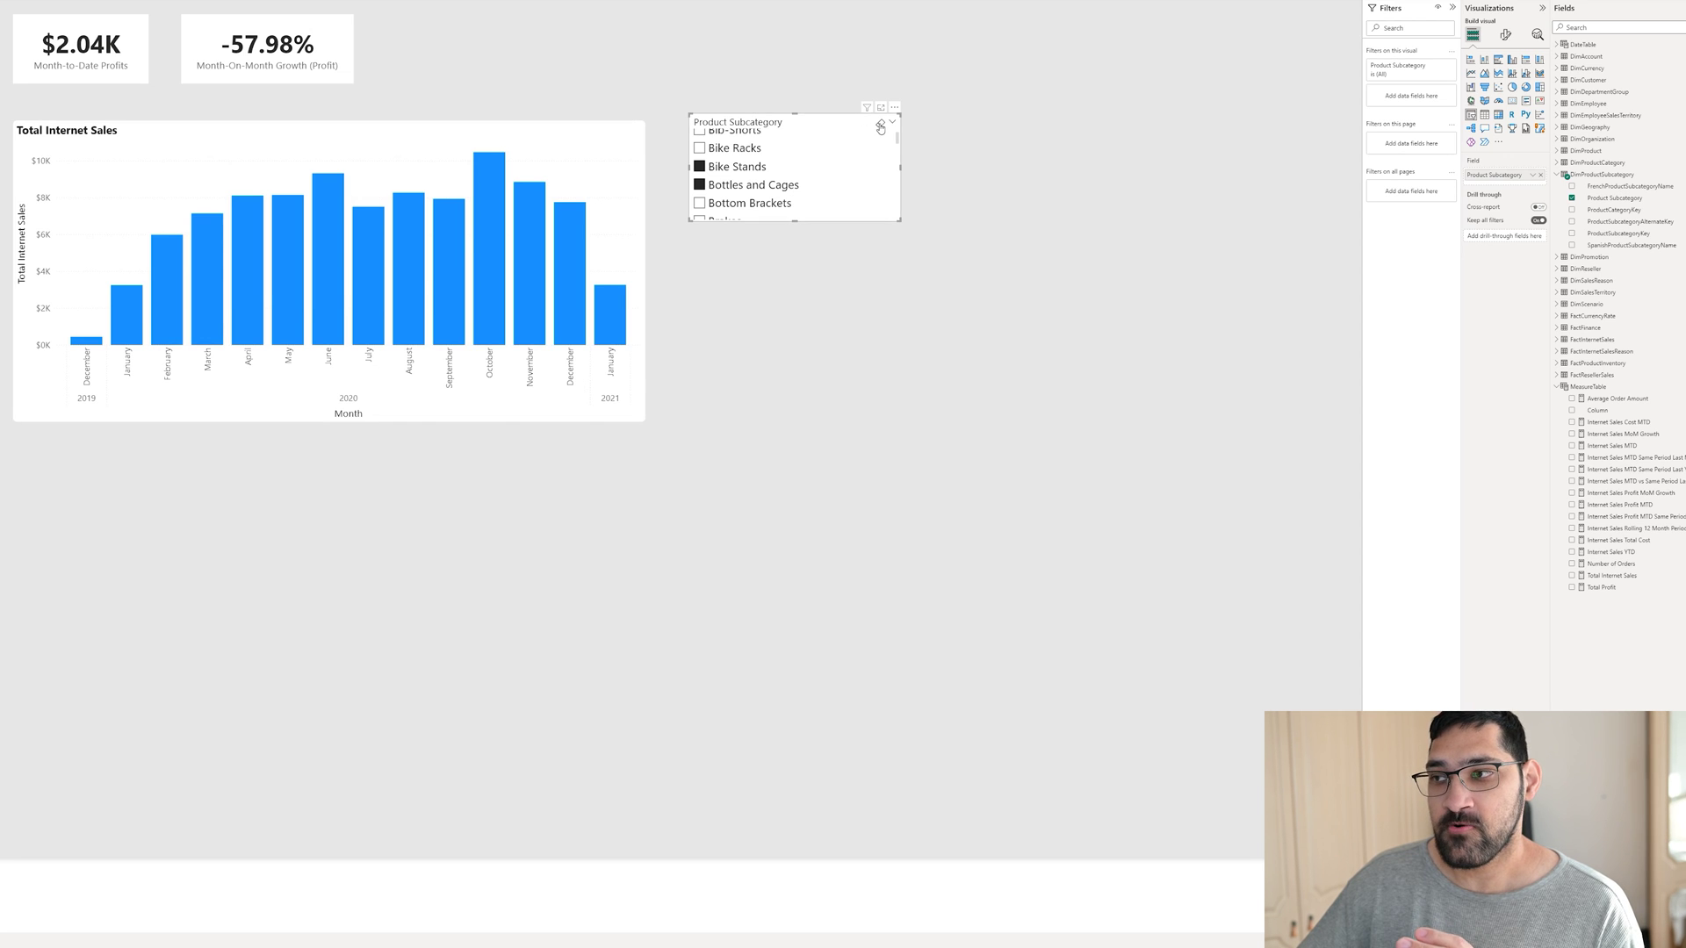
{"action": "left_click", "coordinate": [881, 123]}
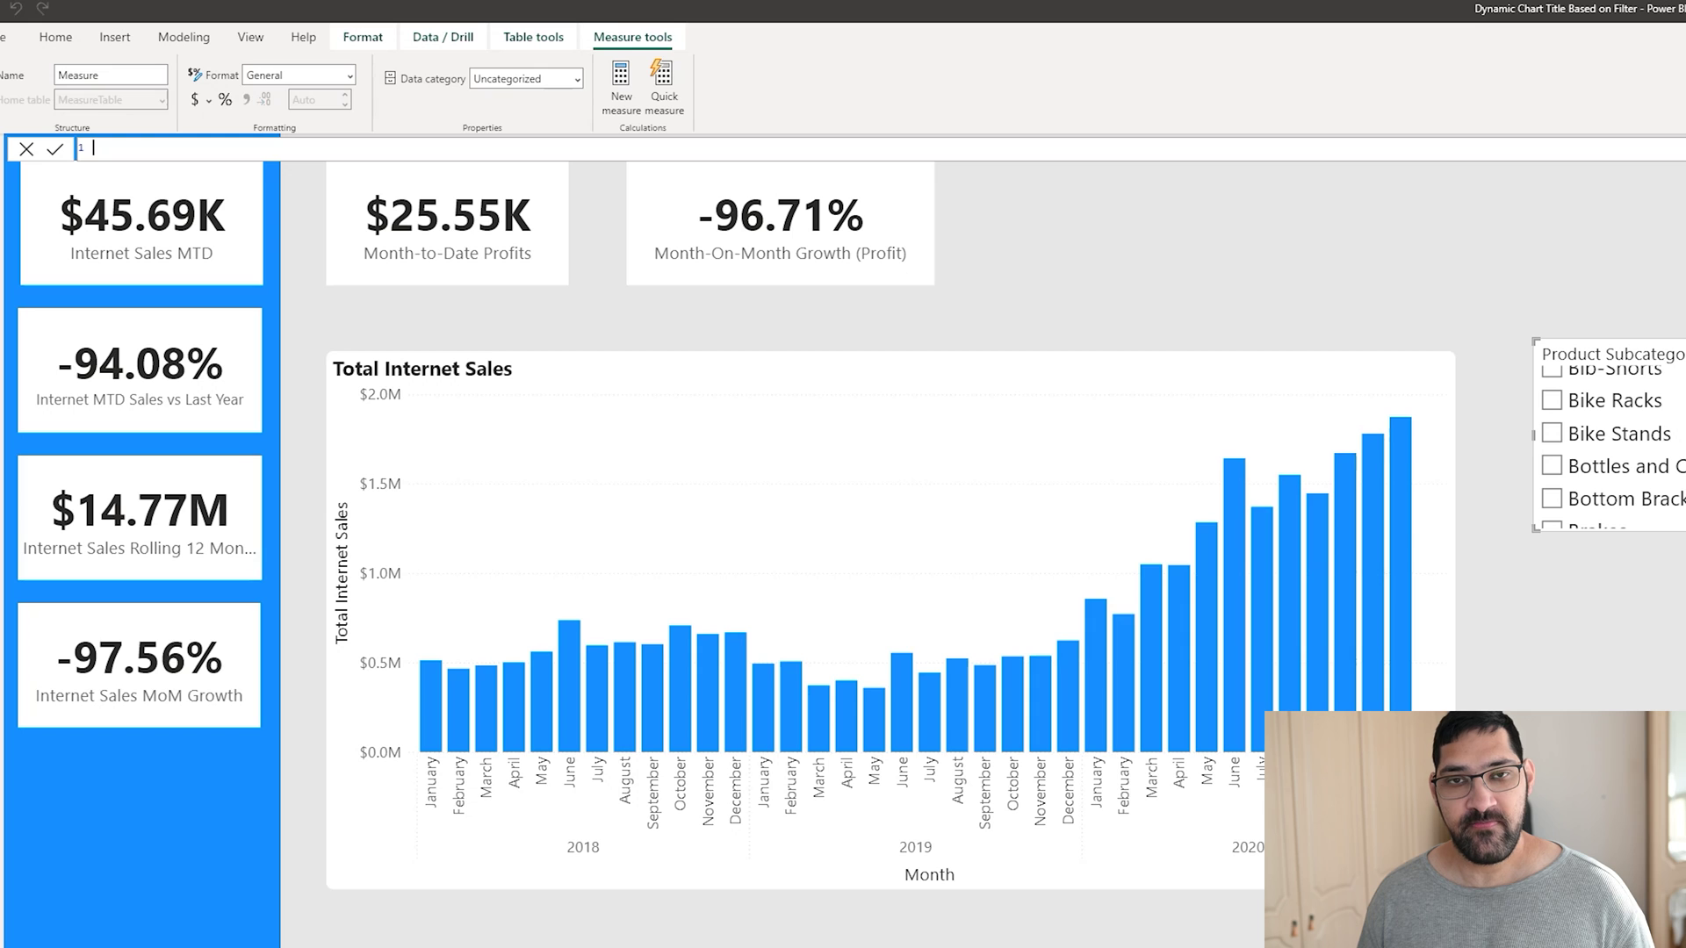
Step: Name the new measure Dynamic Chart Title and start a variable called SubcategoryValue on its second line
{"action": "type", "text": "D"}
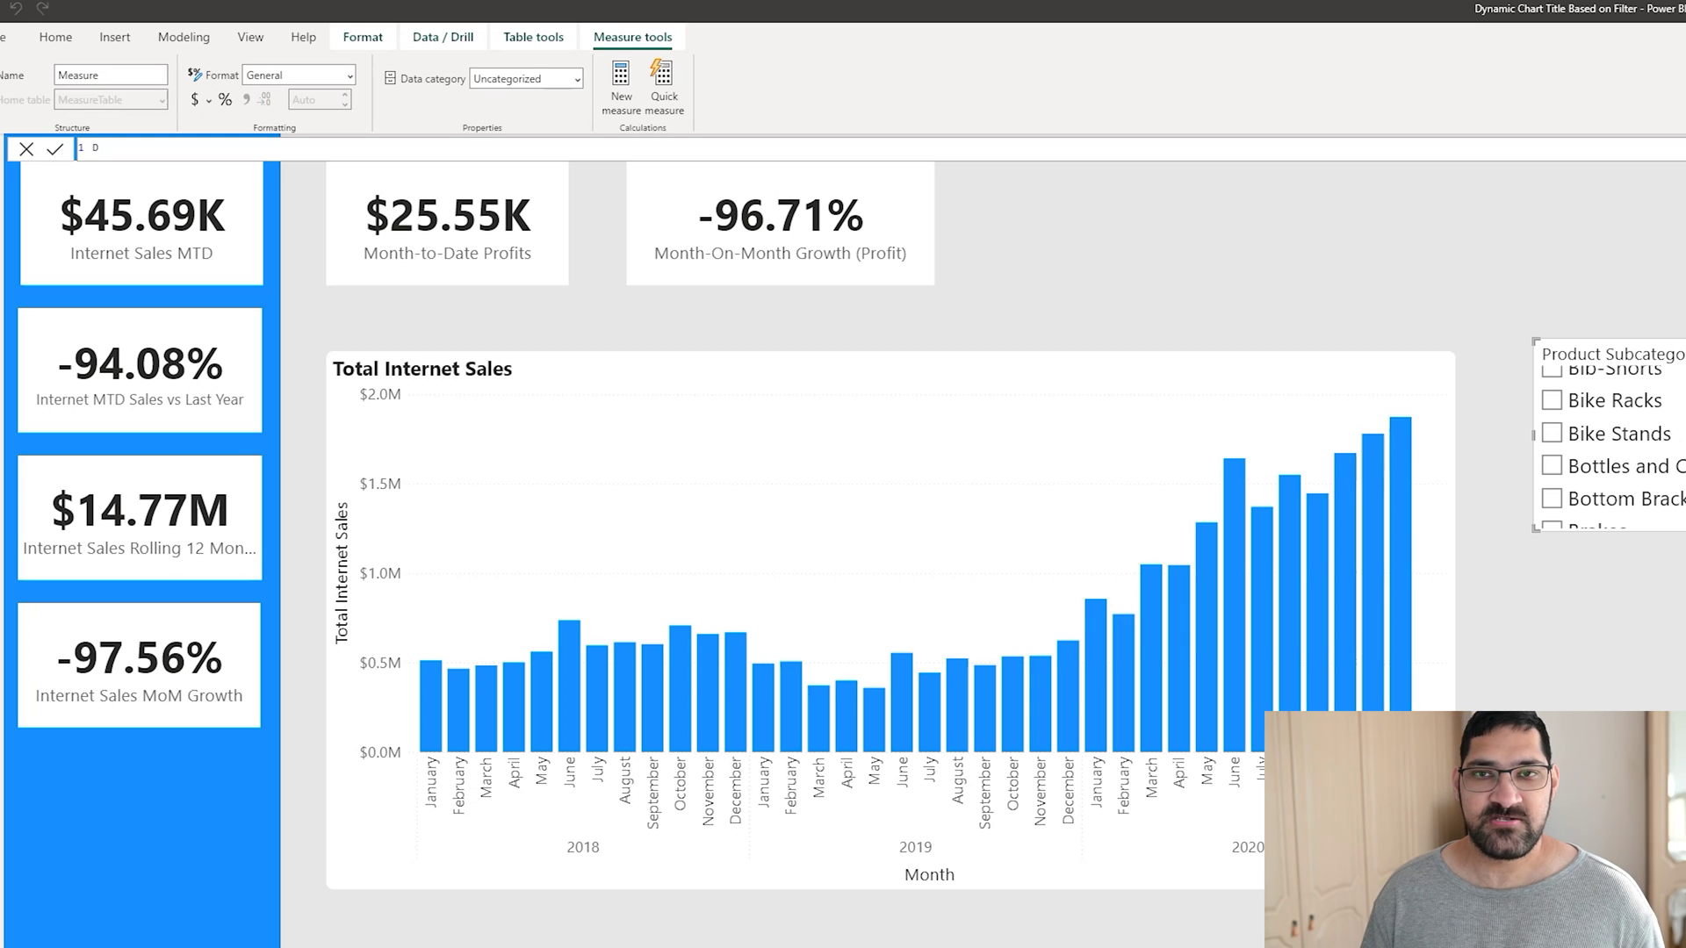
{"action": "type", "text": "ynamic Chart Title ="}
{"action": "key", "text": "shift+Return"}
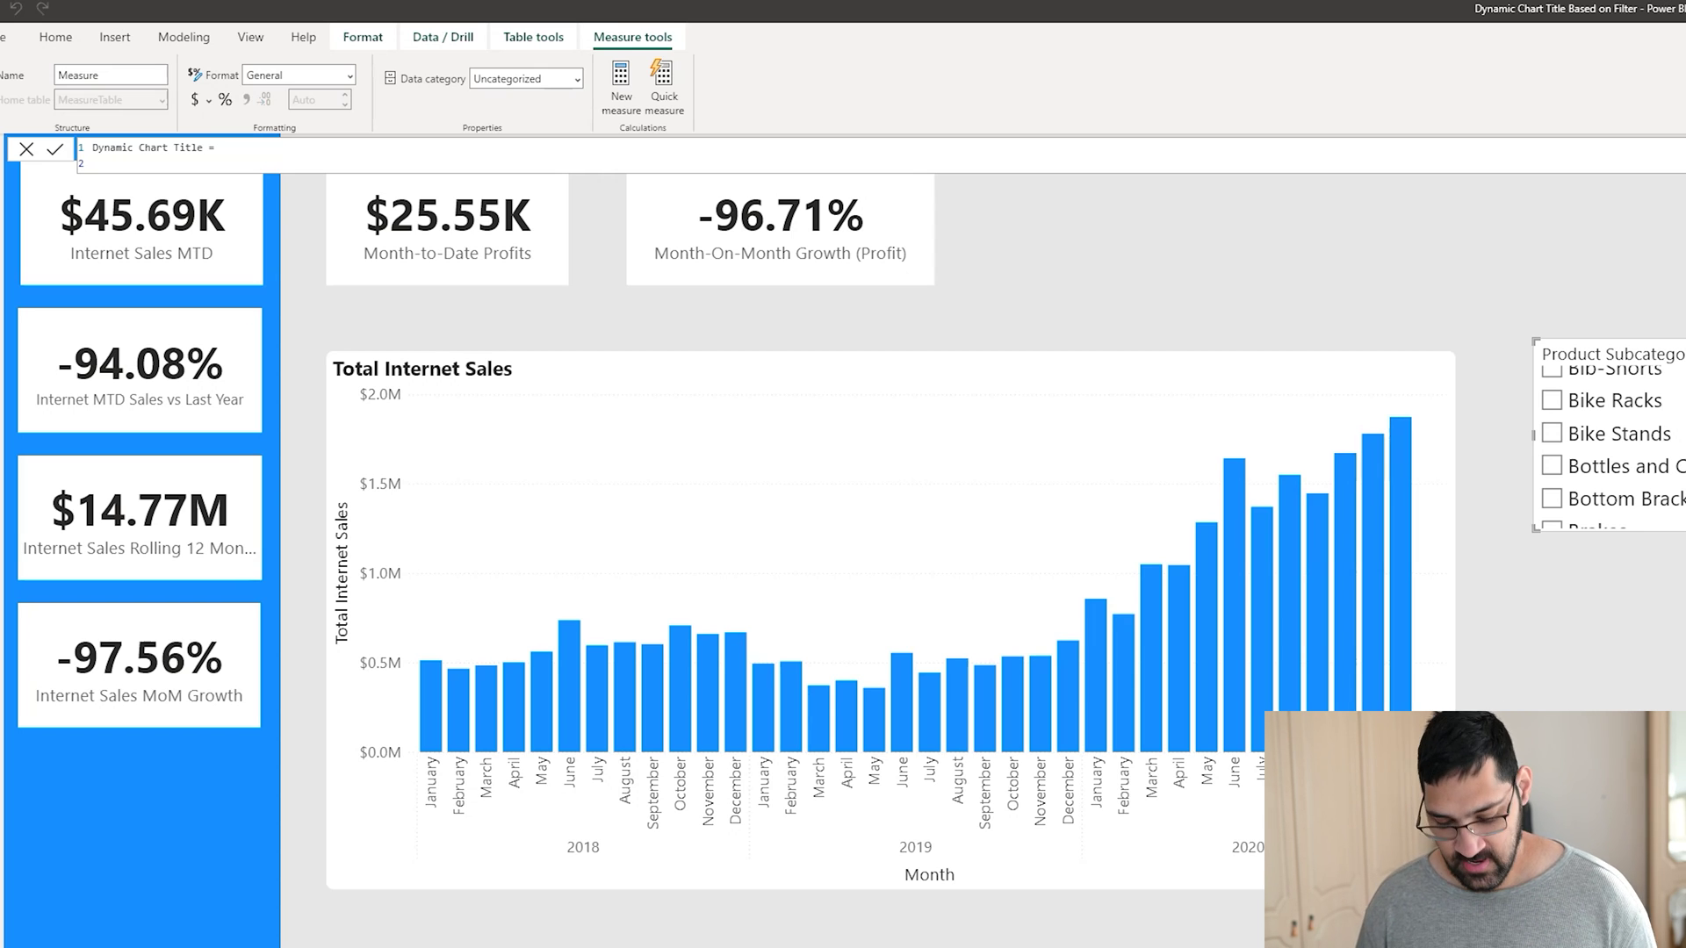
{"action": "type", "text": "var "}
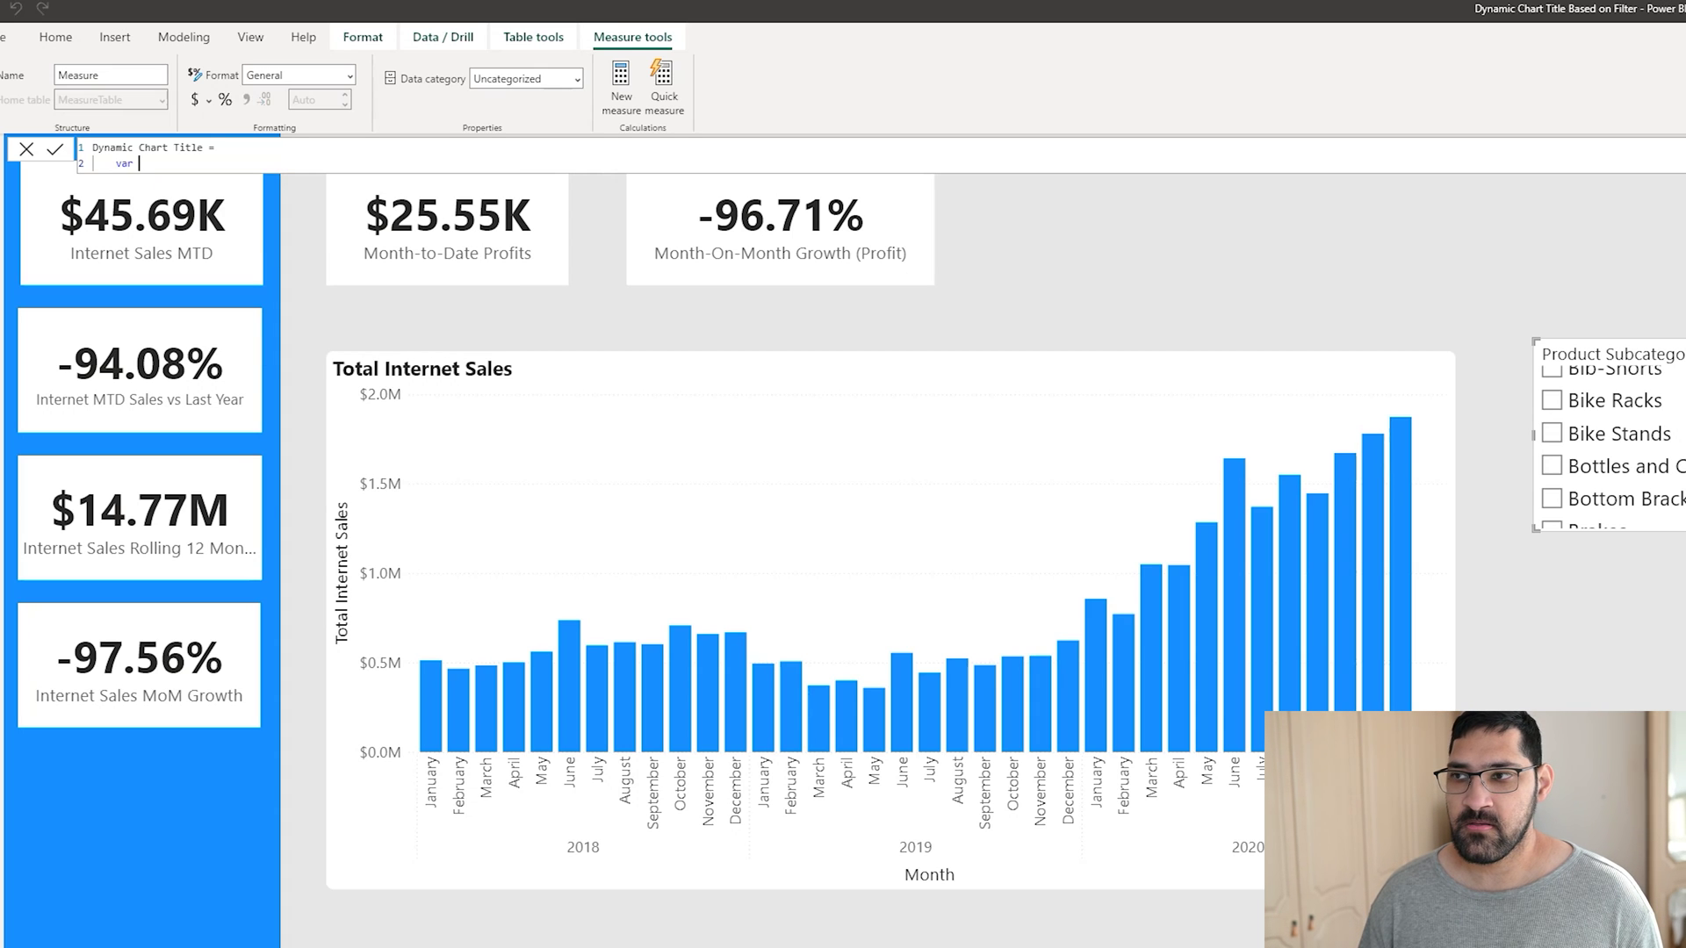
{"action": "type", "text": "Suv"}
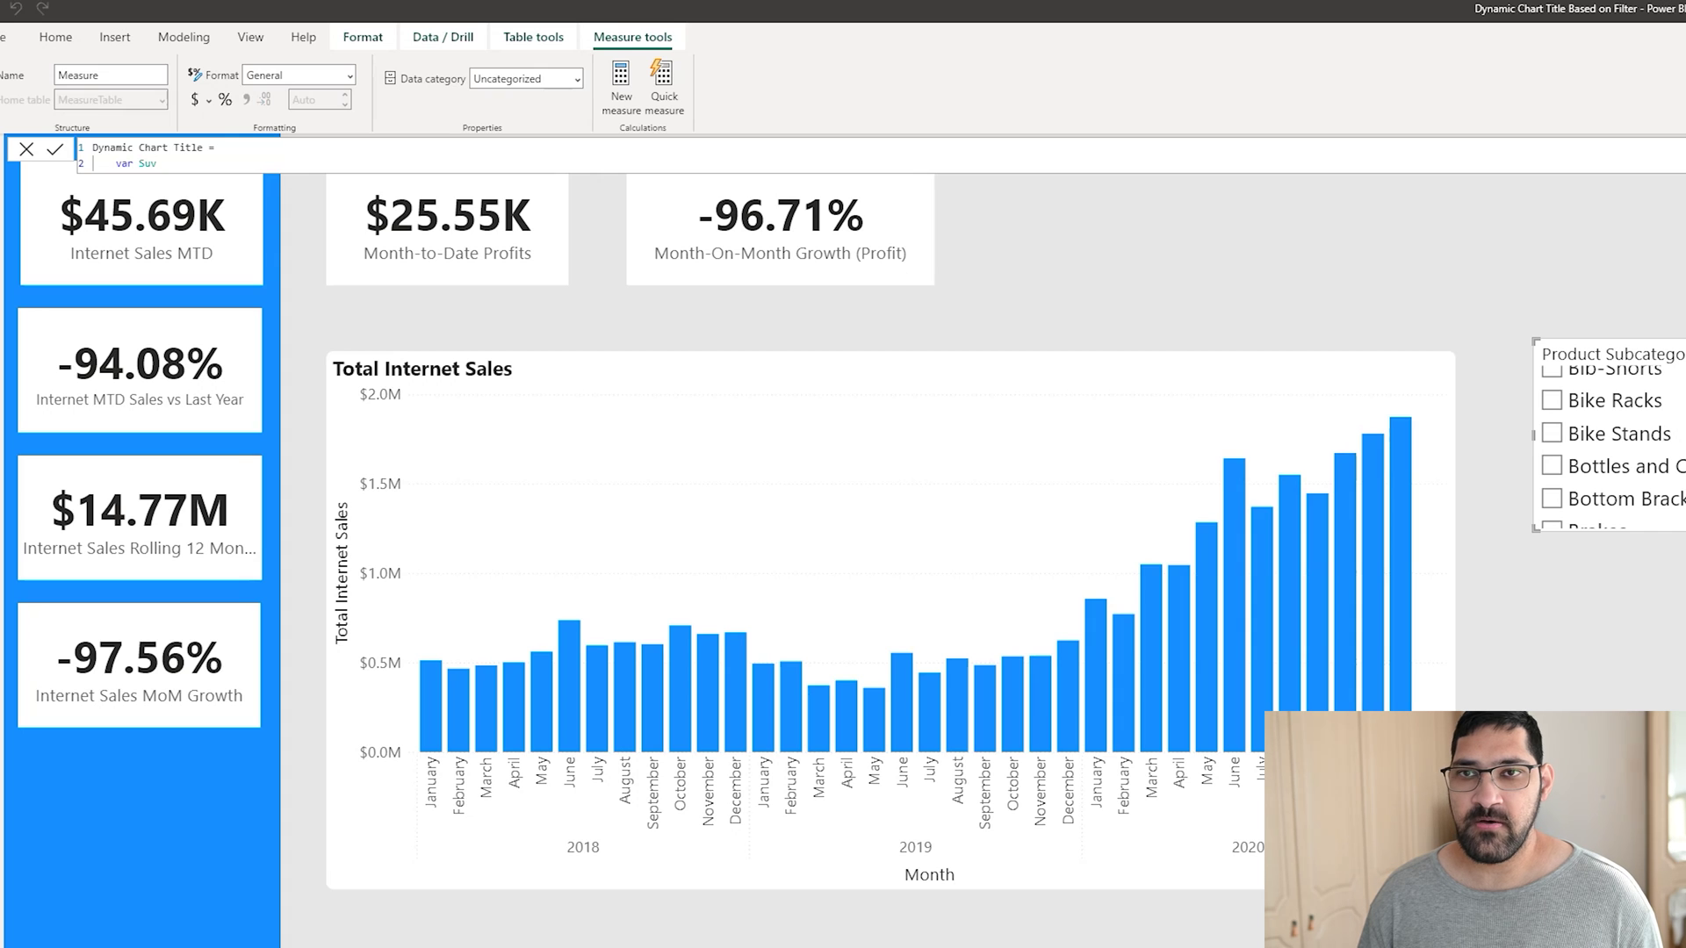
{"action": "key", "text": "BackSpace"}
{"action": "type", "text": "bcat"}
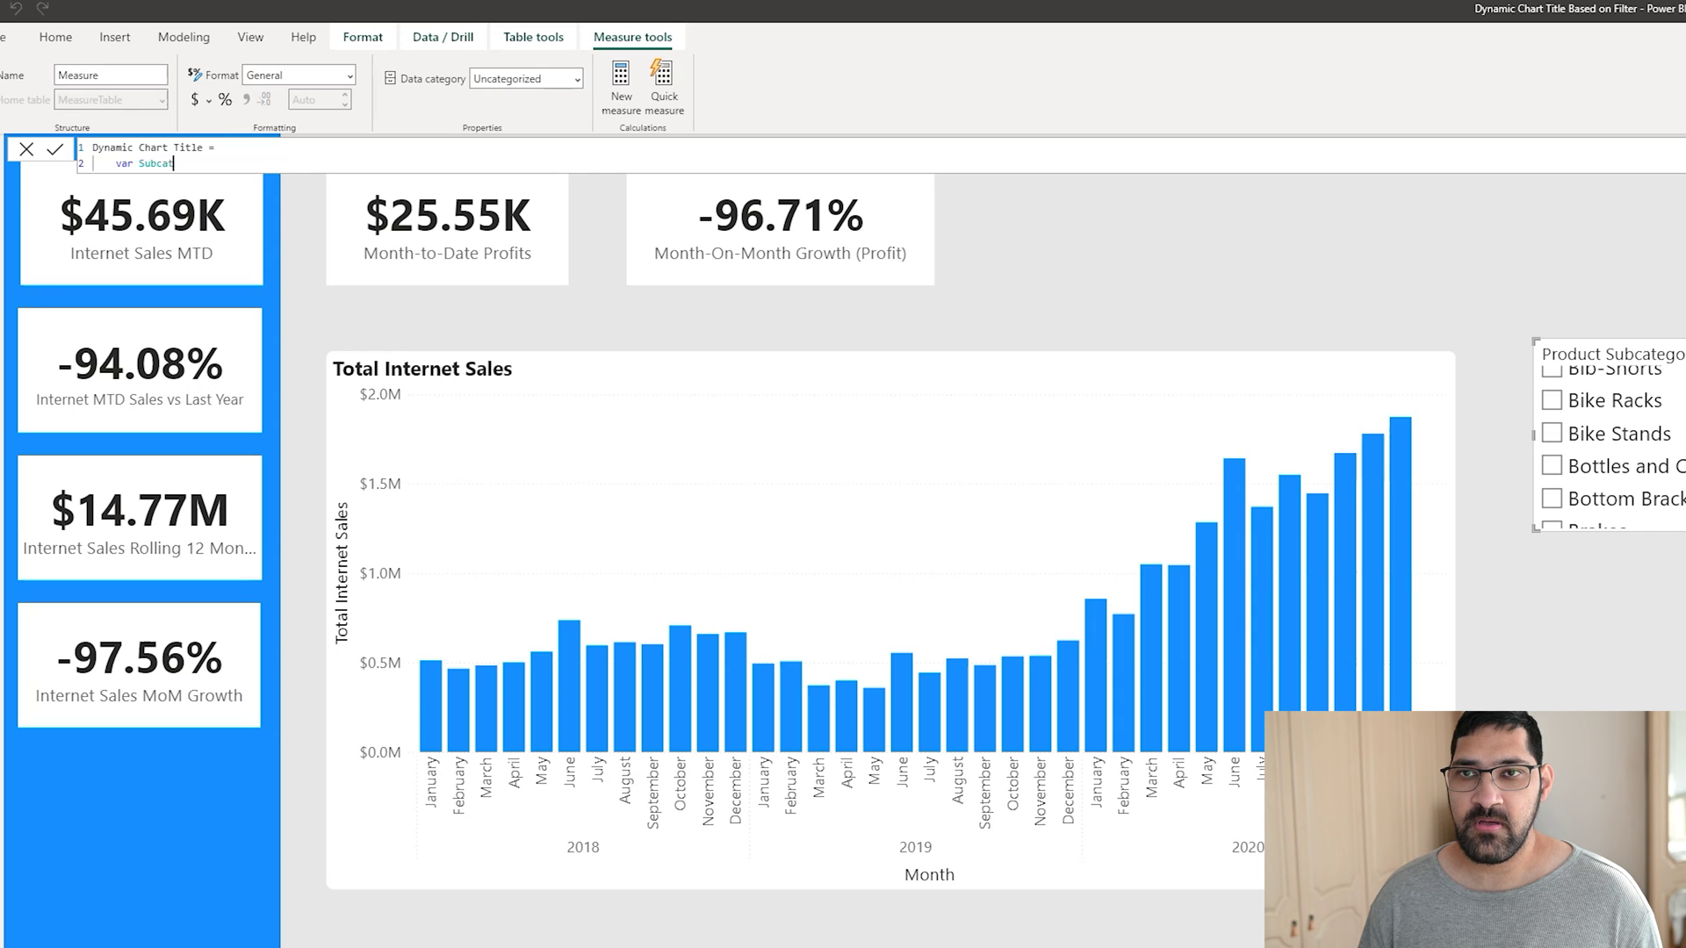
{"action": "type", "text": "egory"}
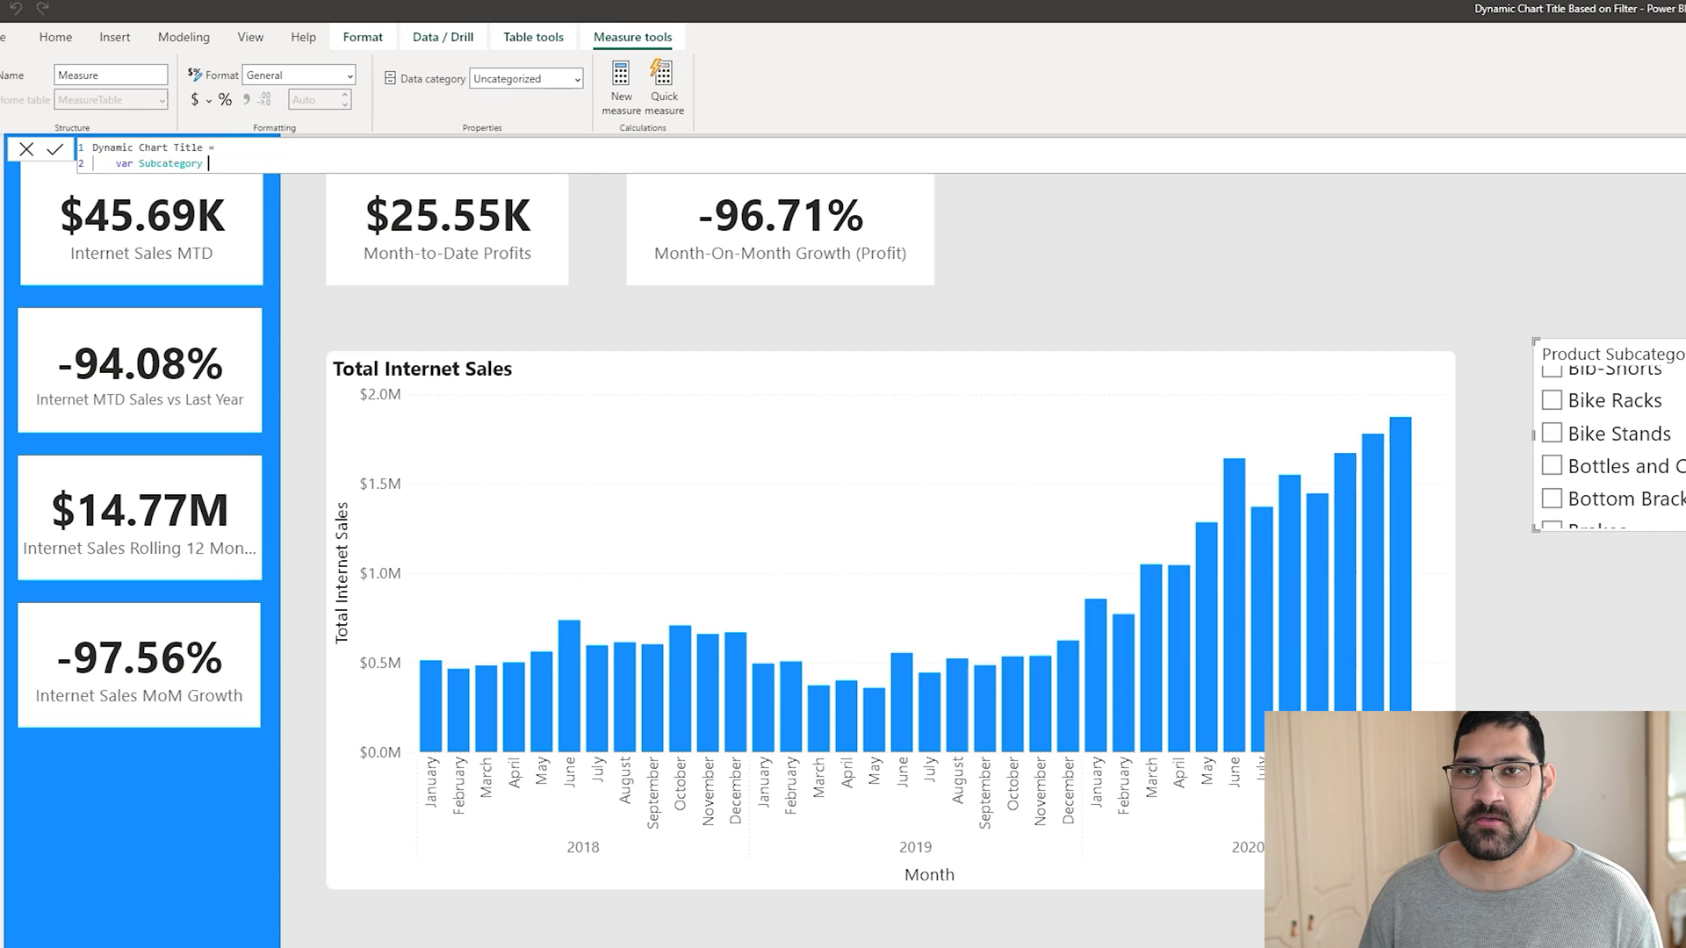
{"action": "type", "text": "Value ="}
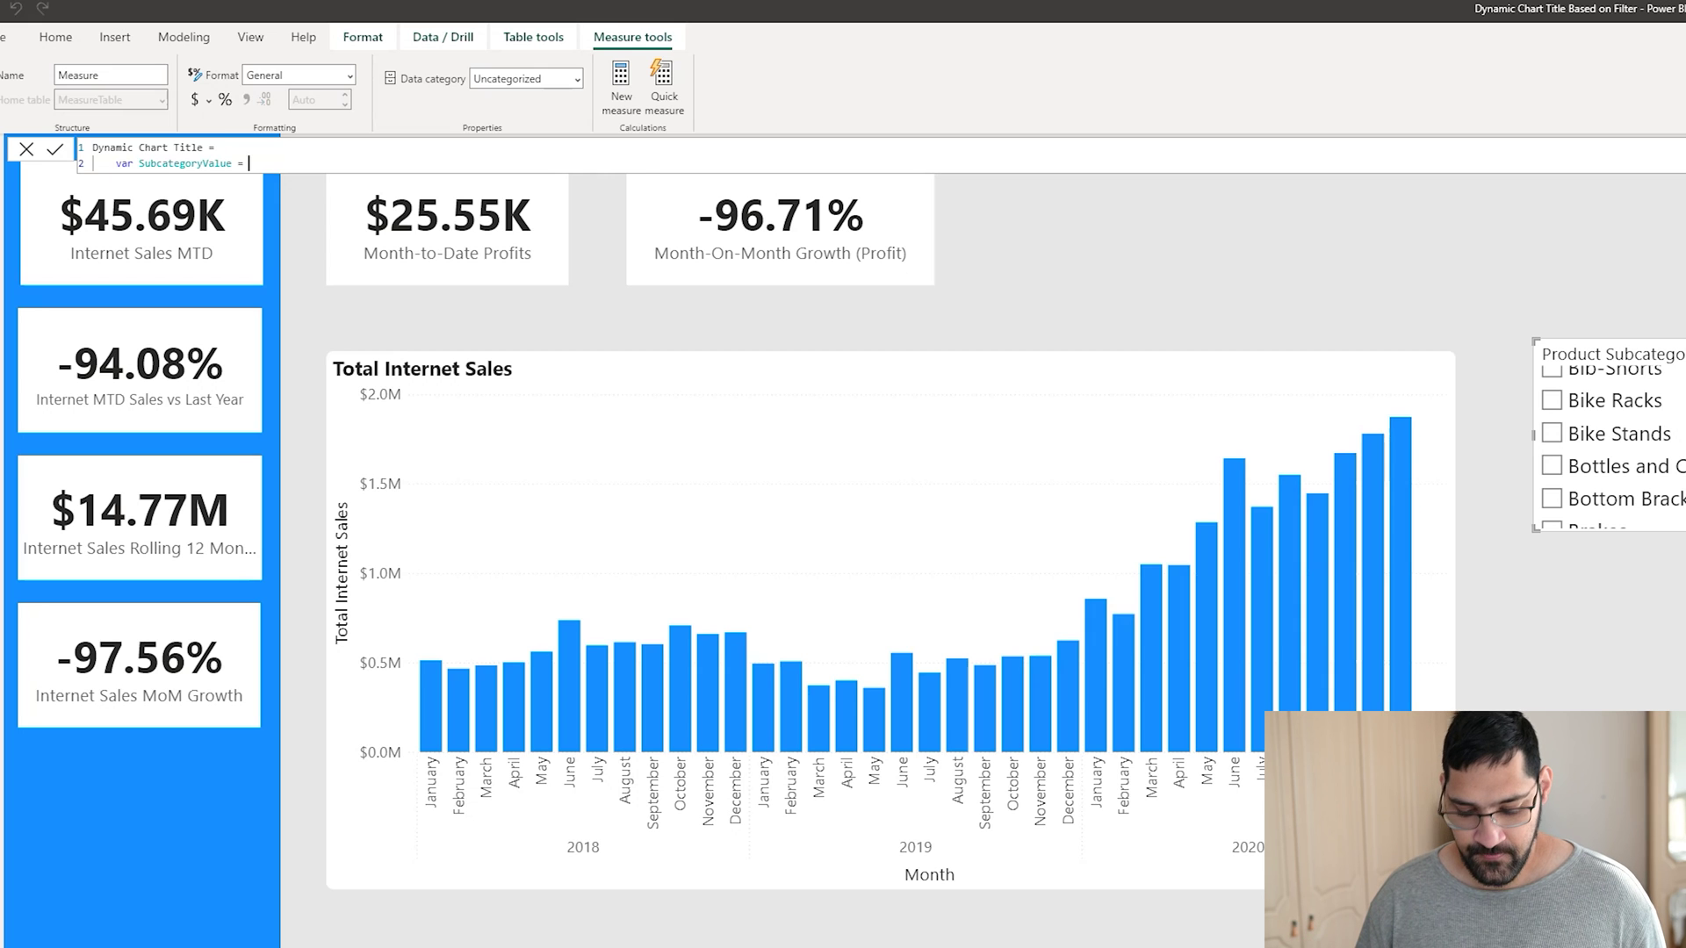
Step: Assign SELECTEDVALUE(DimProductSubcategory[Product Subcategory]) to the SubcategoryValue variable
{"action": "type", "text": "selected"}
{"action": "key", "text": "Down"}
{"action": "key", "text": "Down"}
{"action": "key", "text": "Down"}
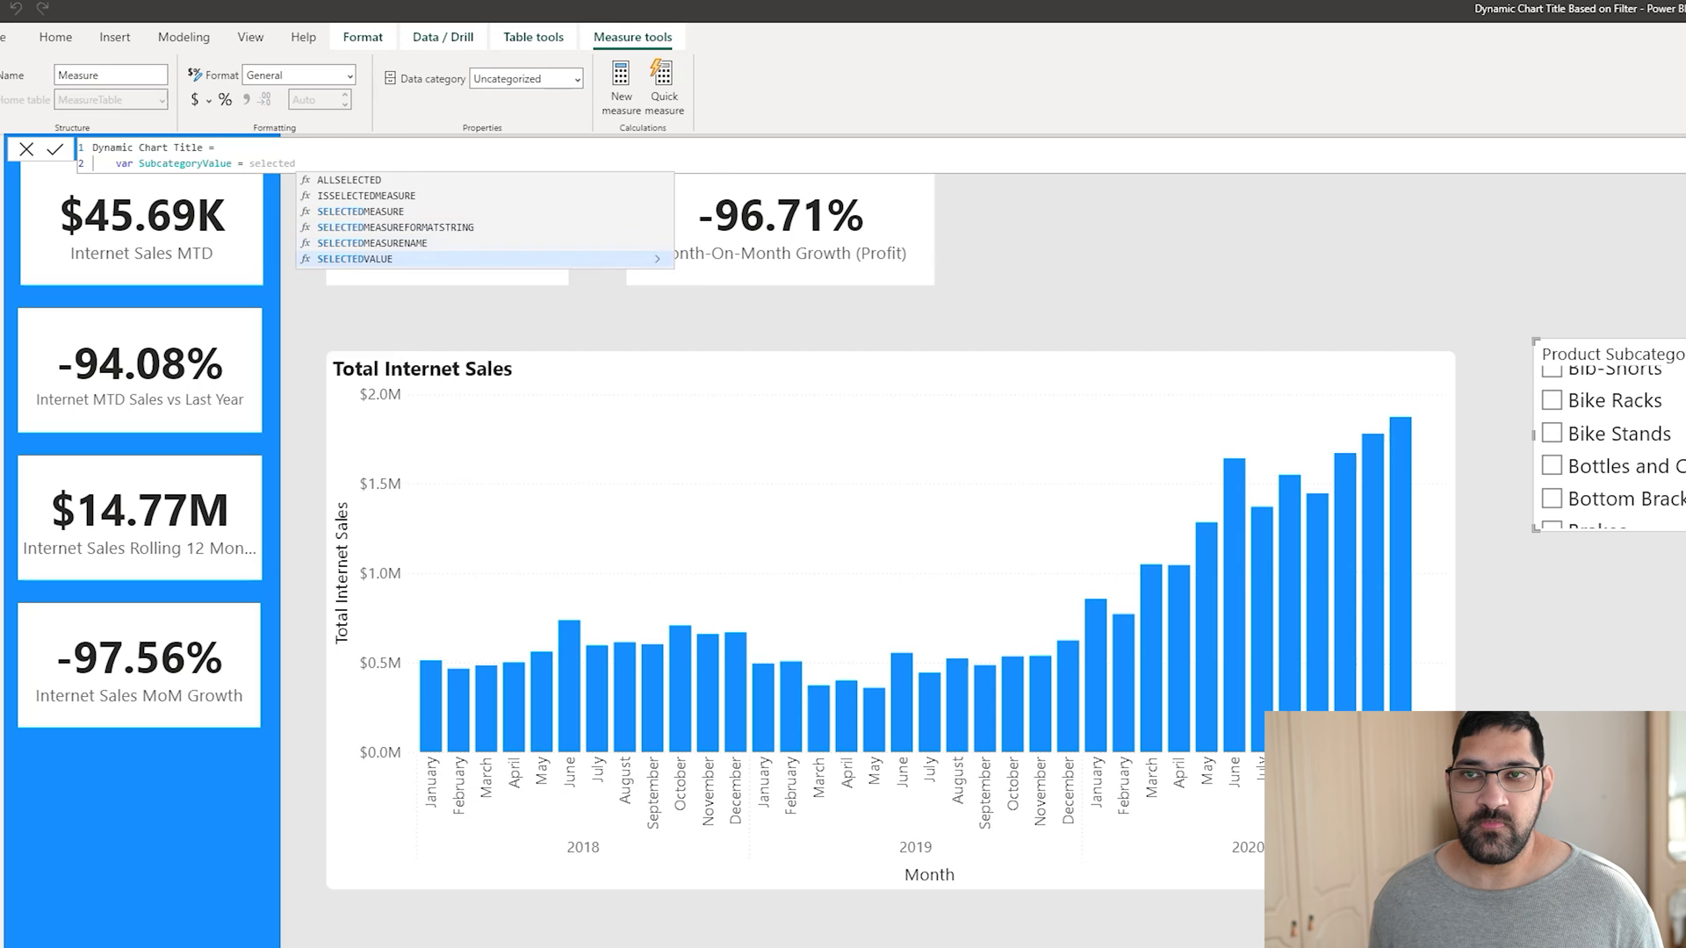
{"action": "key", "text": "Tab"}
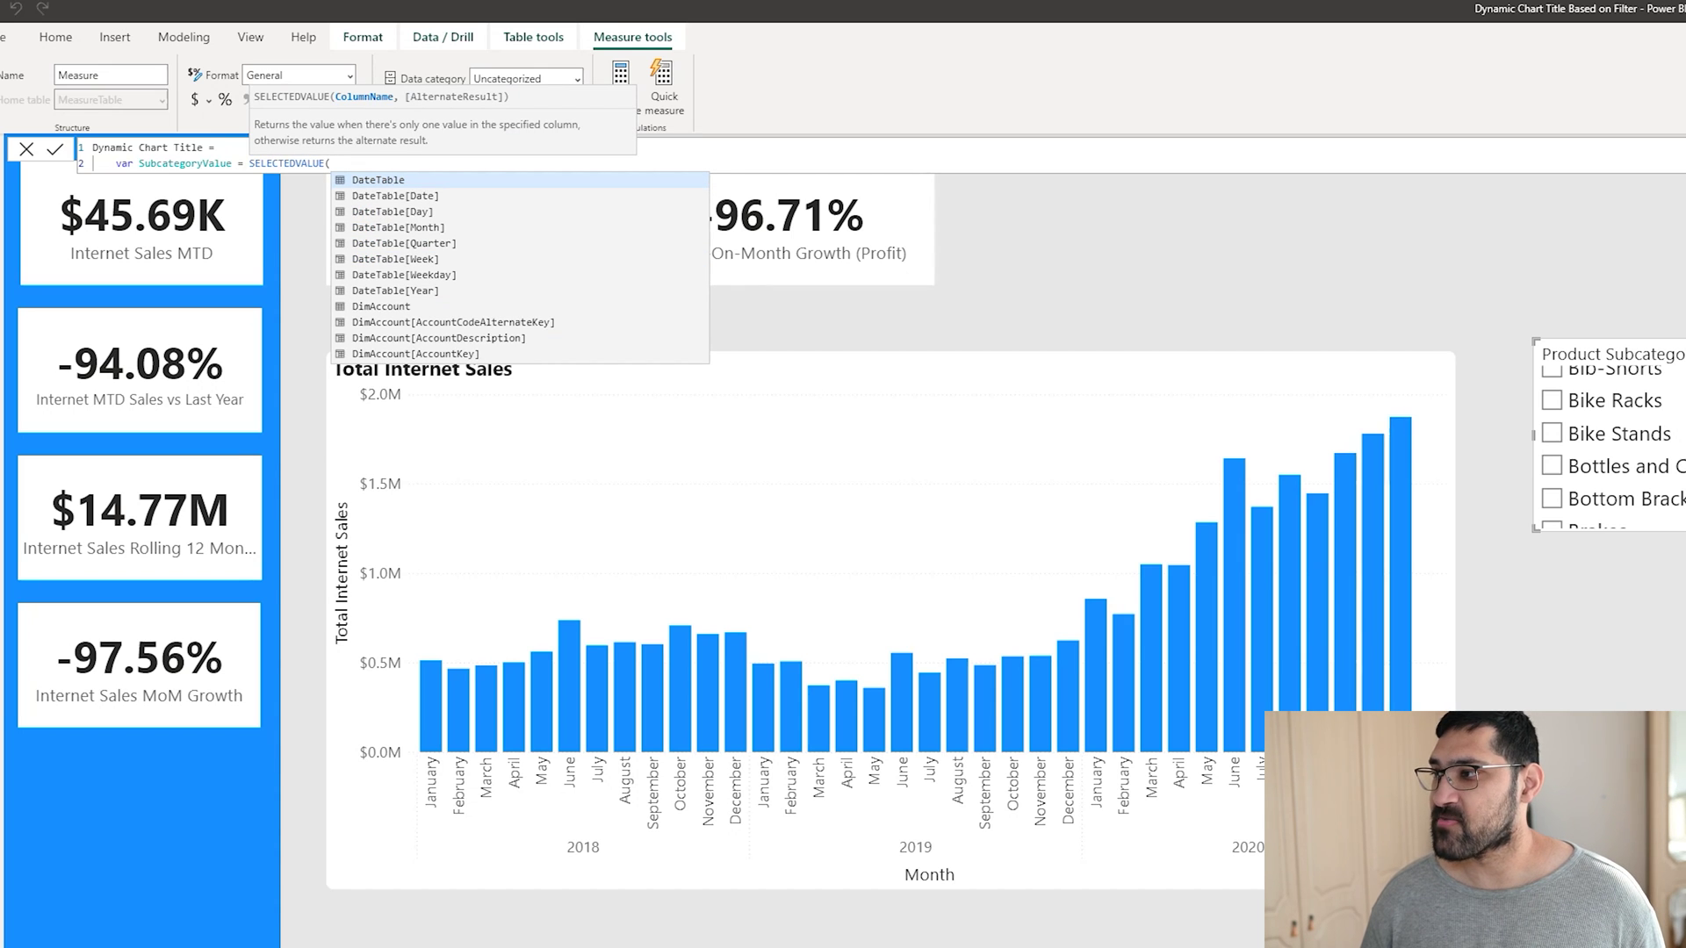
{"action": "type", "text": "product sub"}
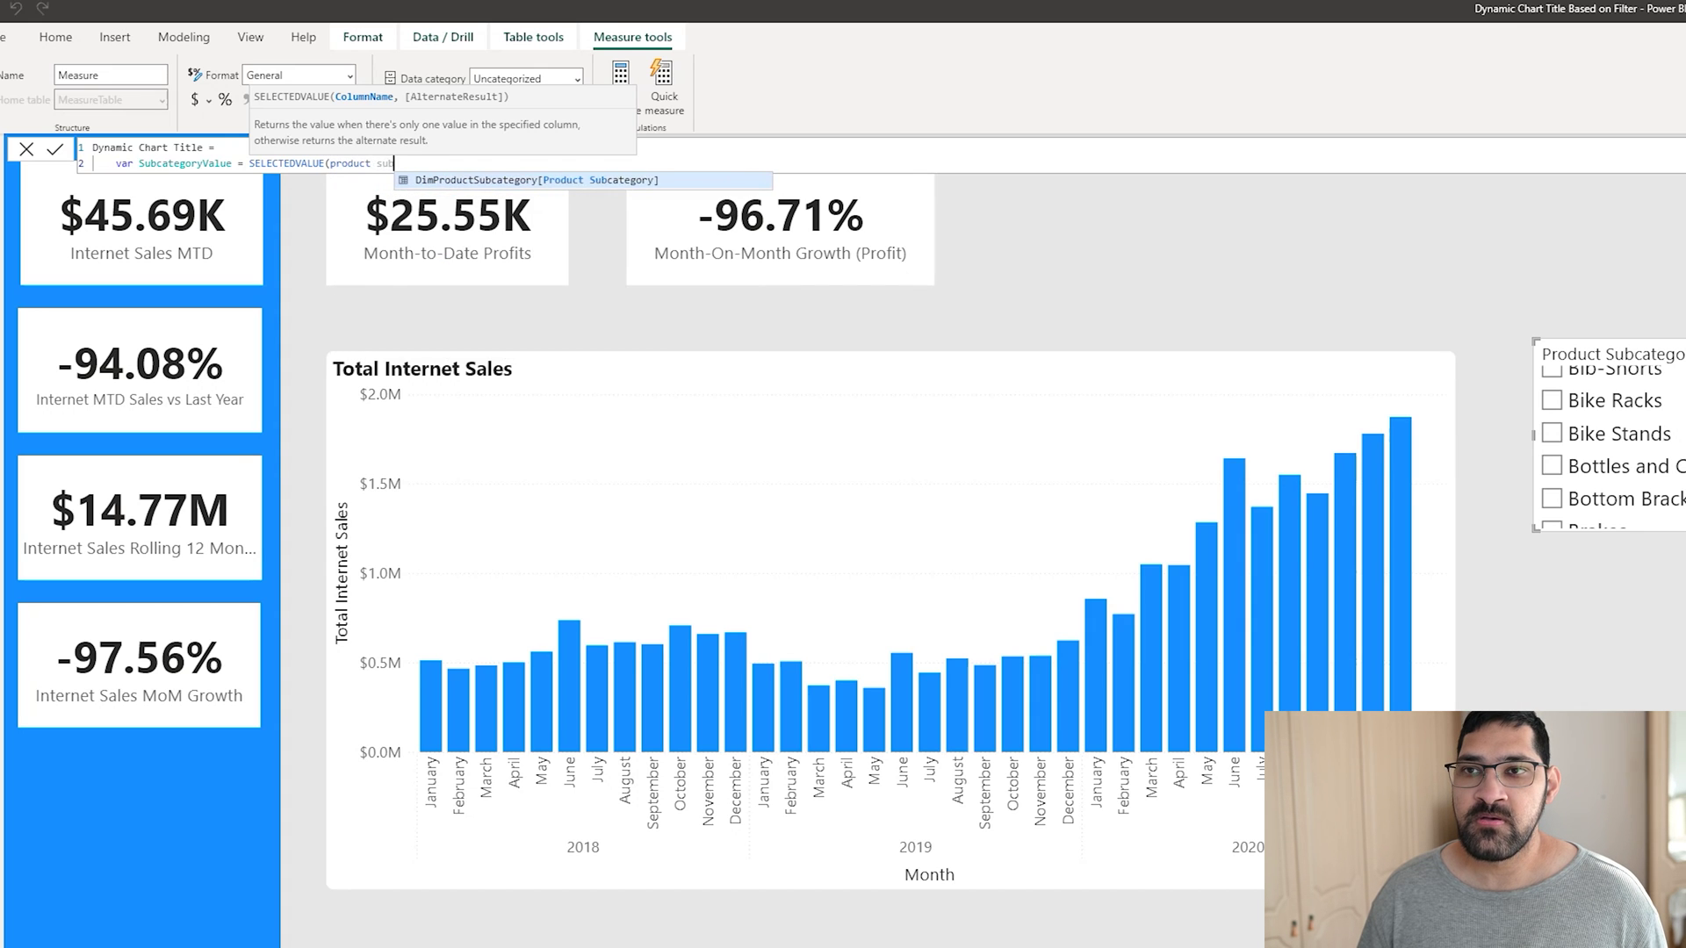
{"action": "key", "text": "Tab"}
{"action": "type", "text": ")"}
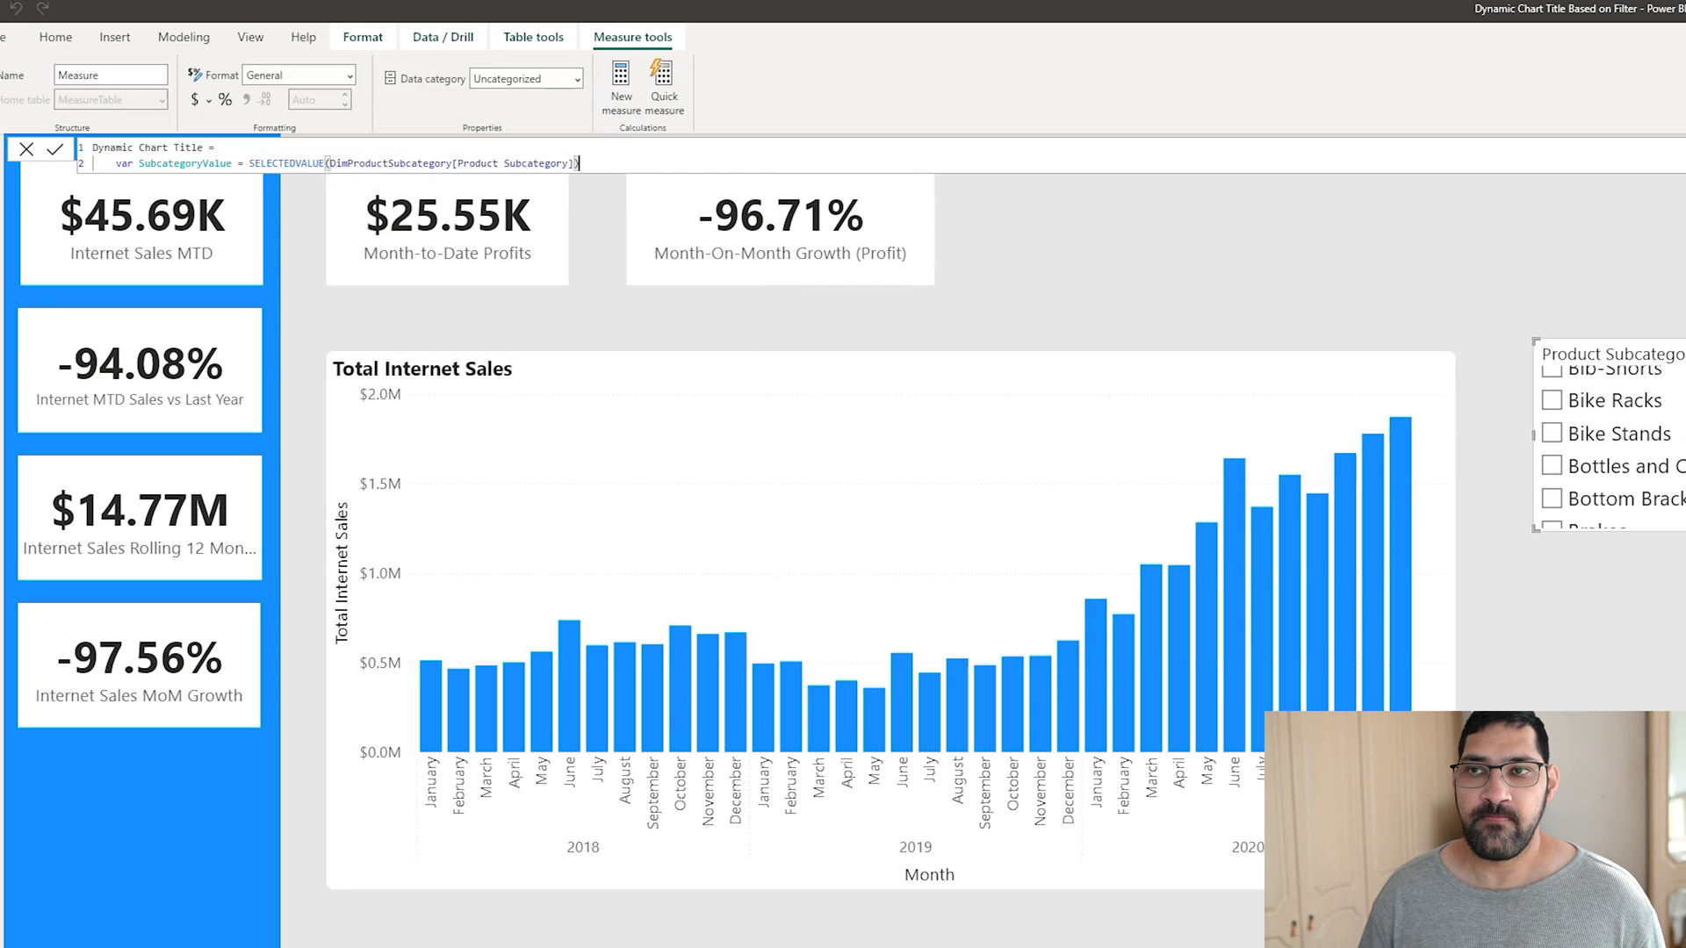
{"action": "key", "text": "shift+Return"}
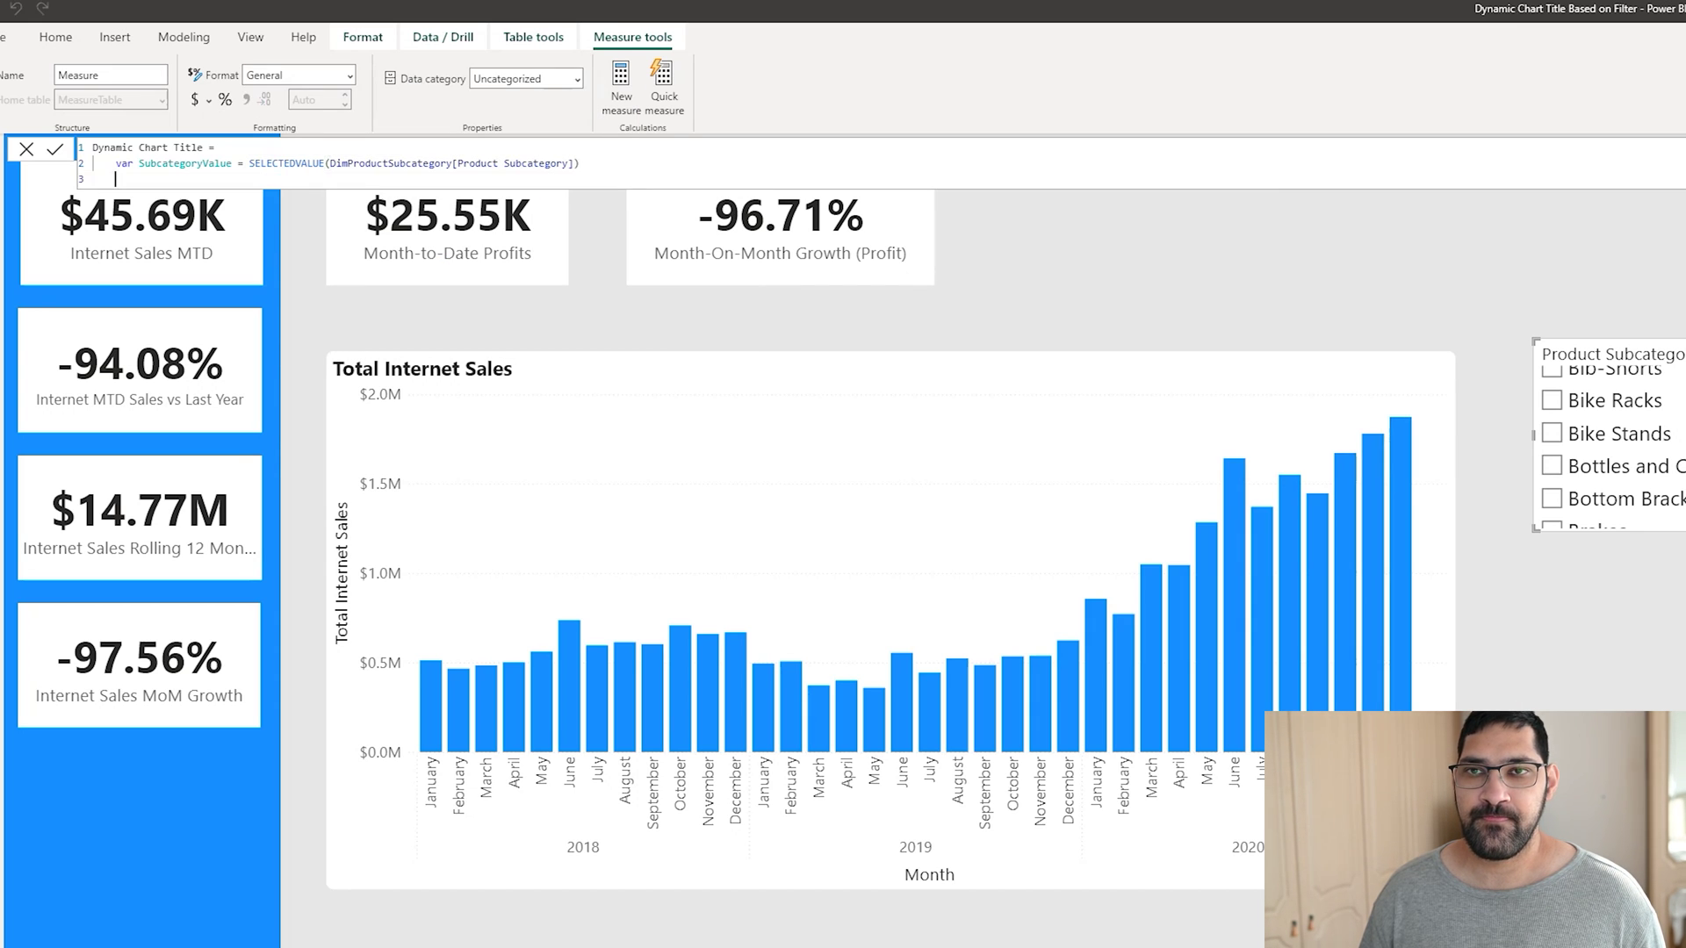
Step: Complete the measure with a return statement that outputs SubcategoryValue
{"action": "type", "text": "retu"}
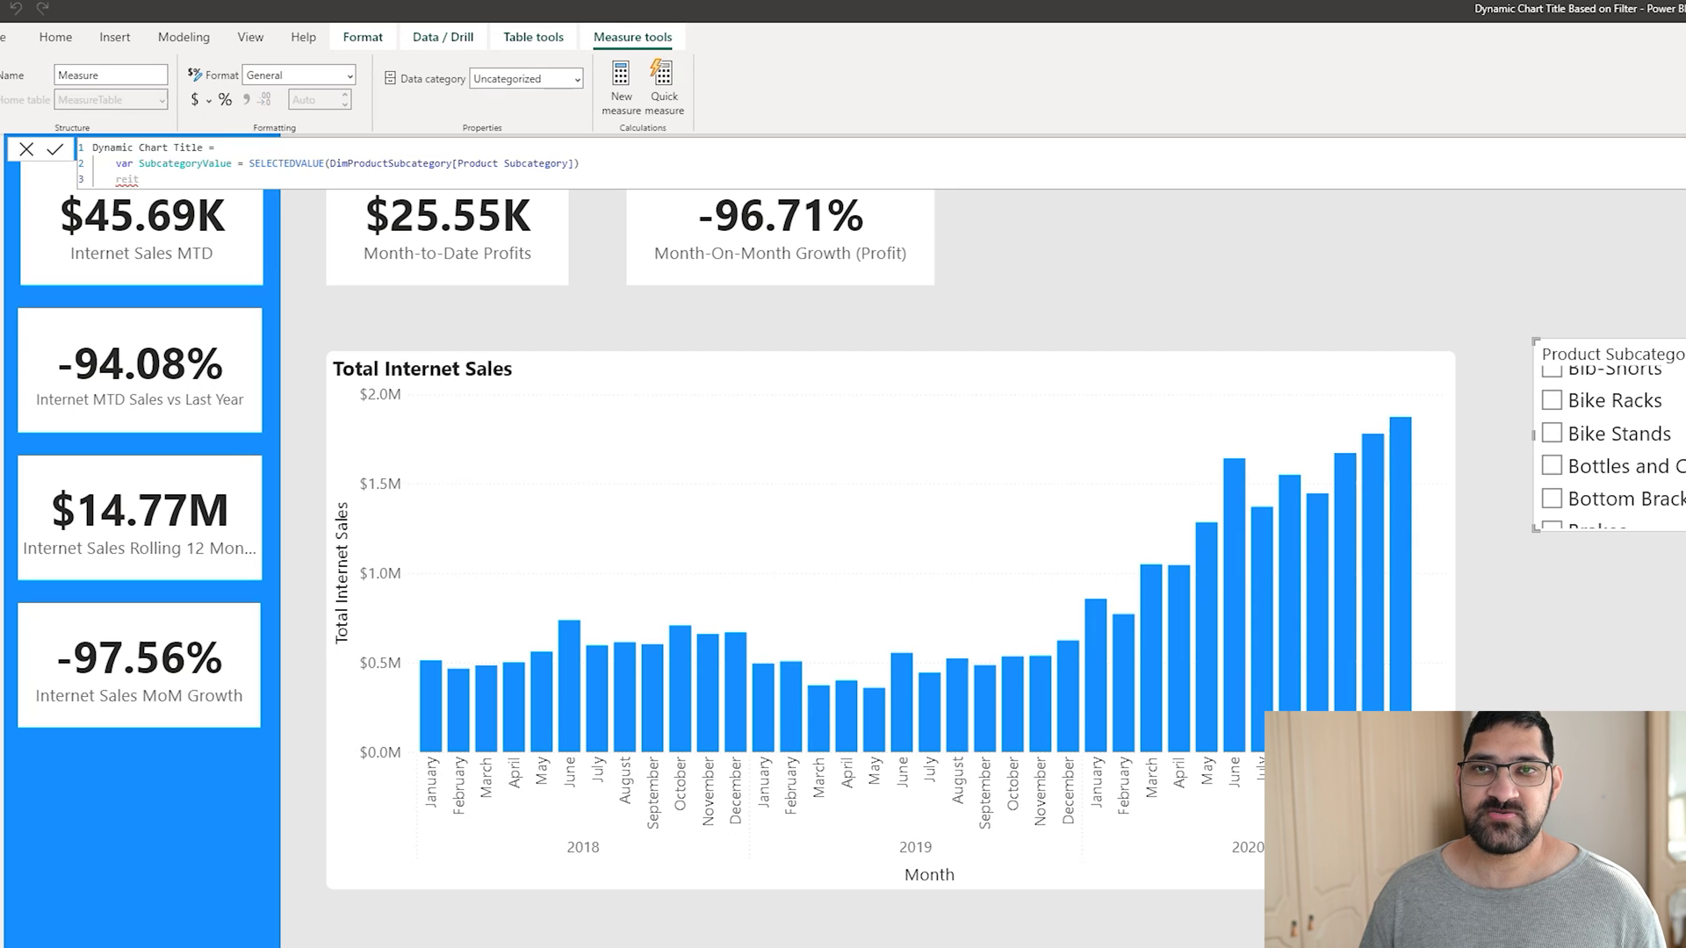
{"action": "type", "text": "rn"}
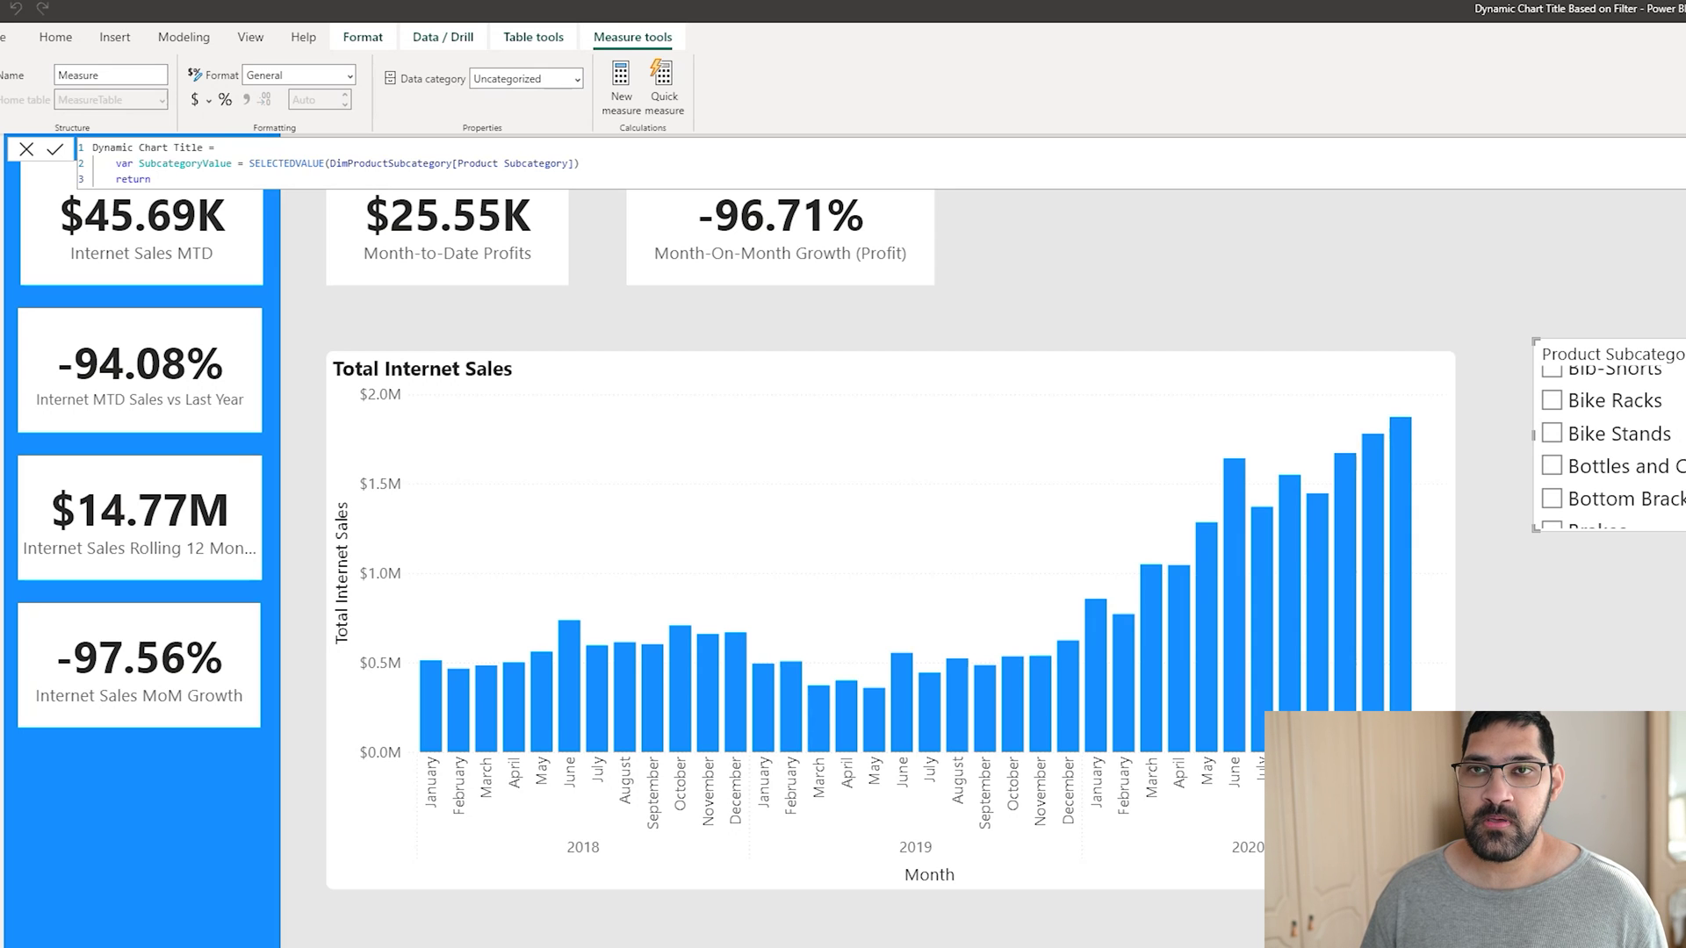
{"action": "key", "text": "shift+Return"}
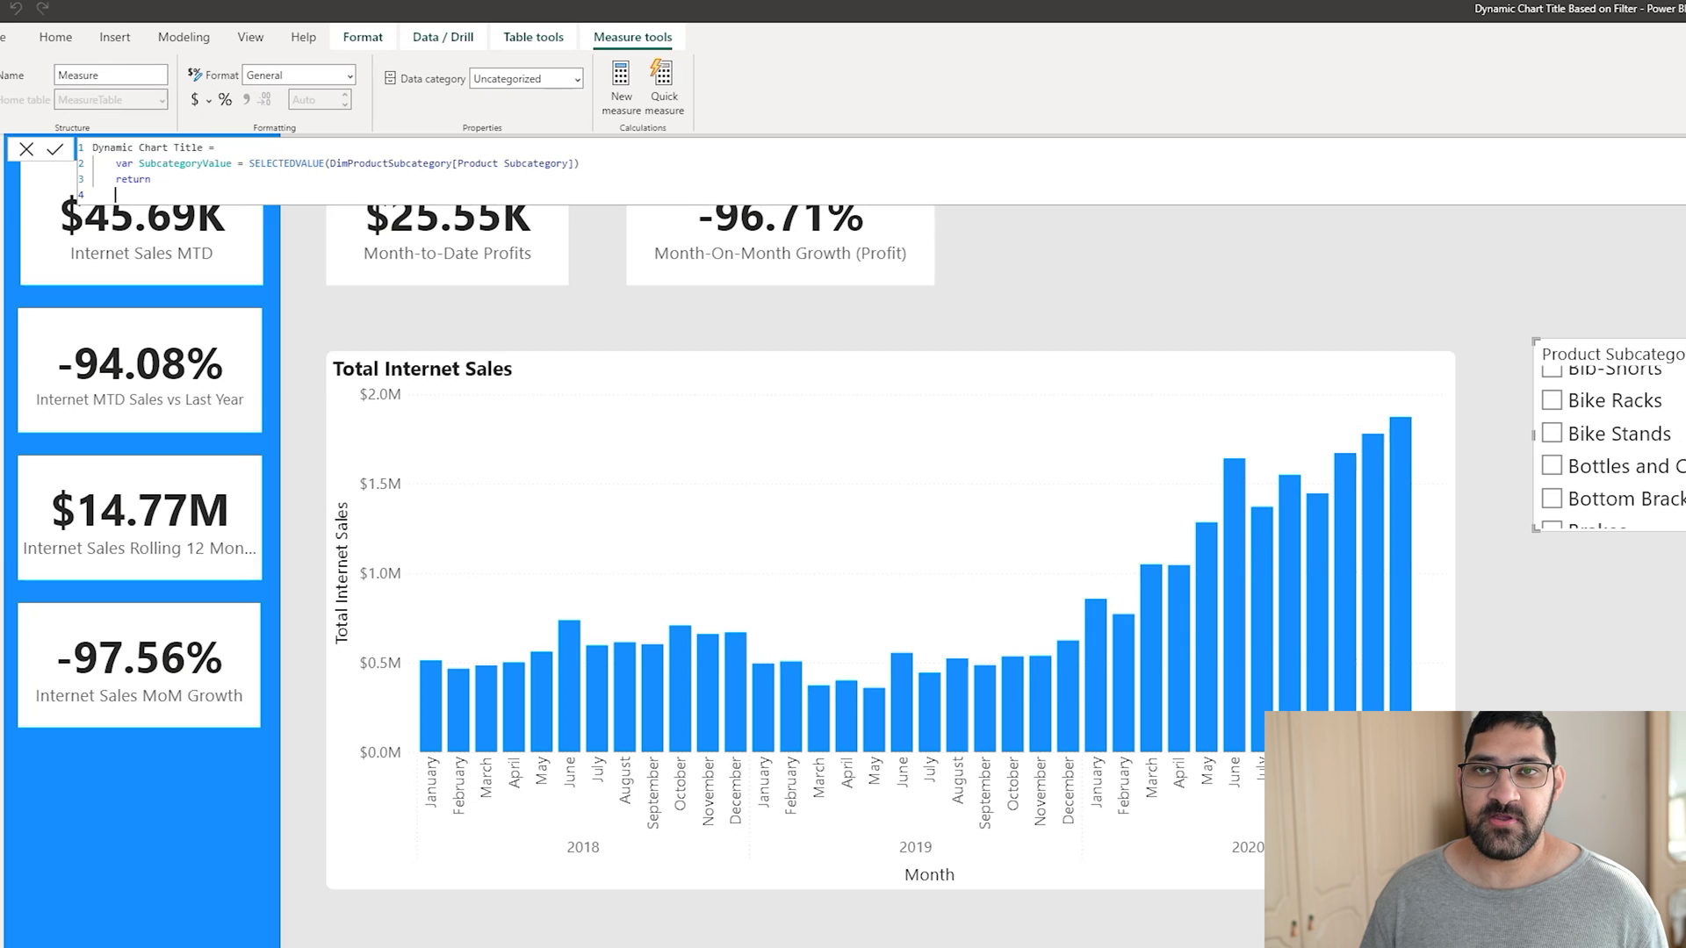
{"action": "type", "text": "SubcategoryValue"}
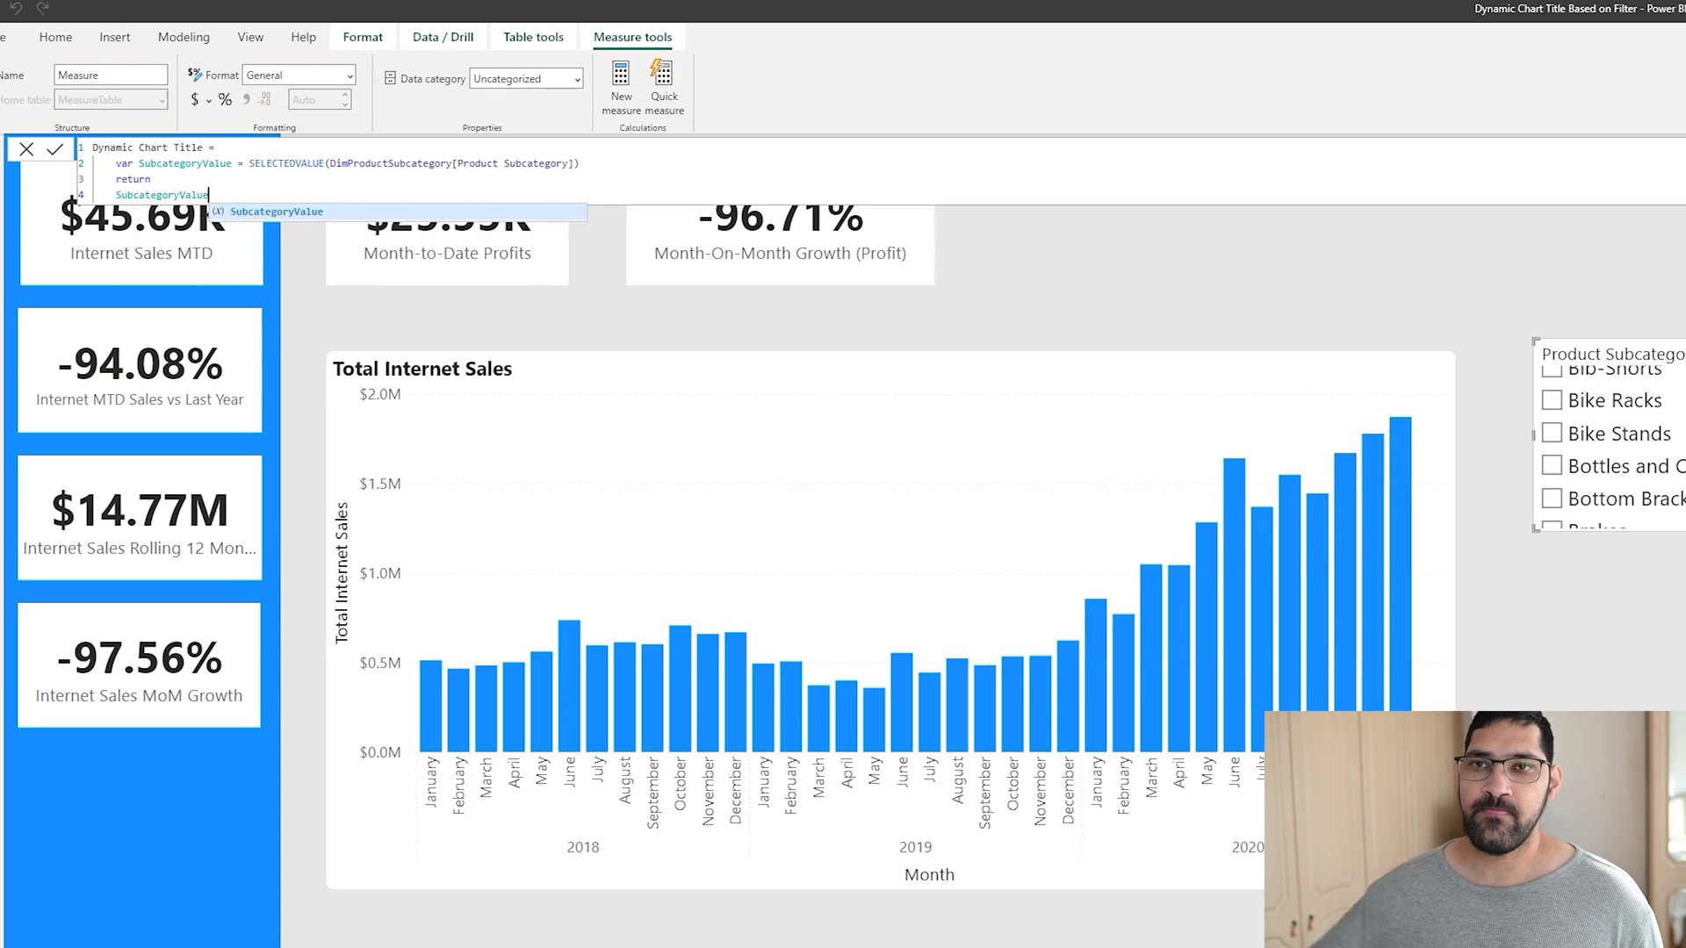
{"action": "key", "text": "Escape"}
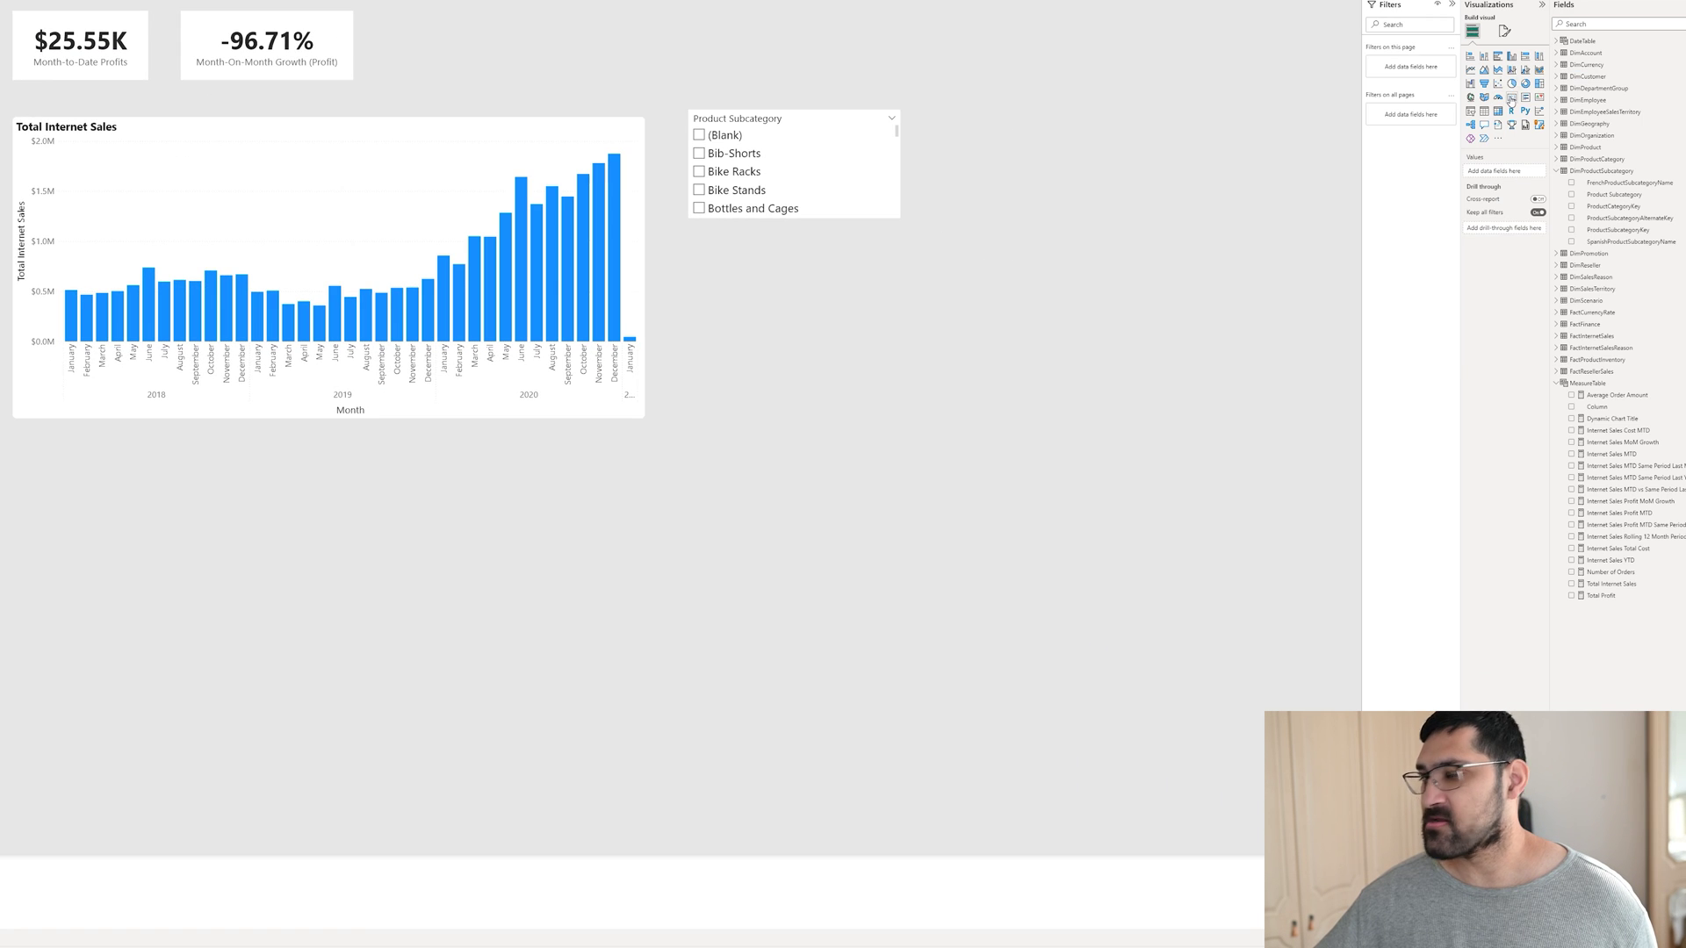
Step: Add a card visual in the empty area beside the Total Internet Sales chart, showing the Dynamic Chart Title measure
{"action": "left_click", "coordinate": [1511, 98]}
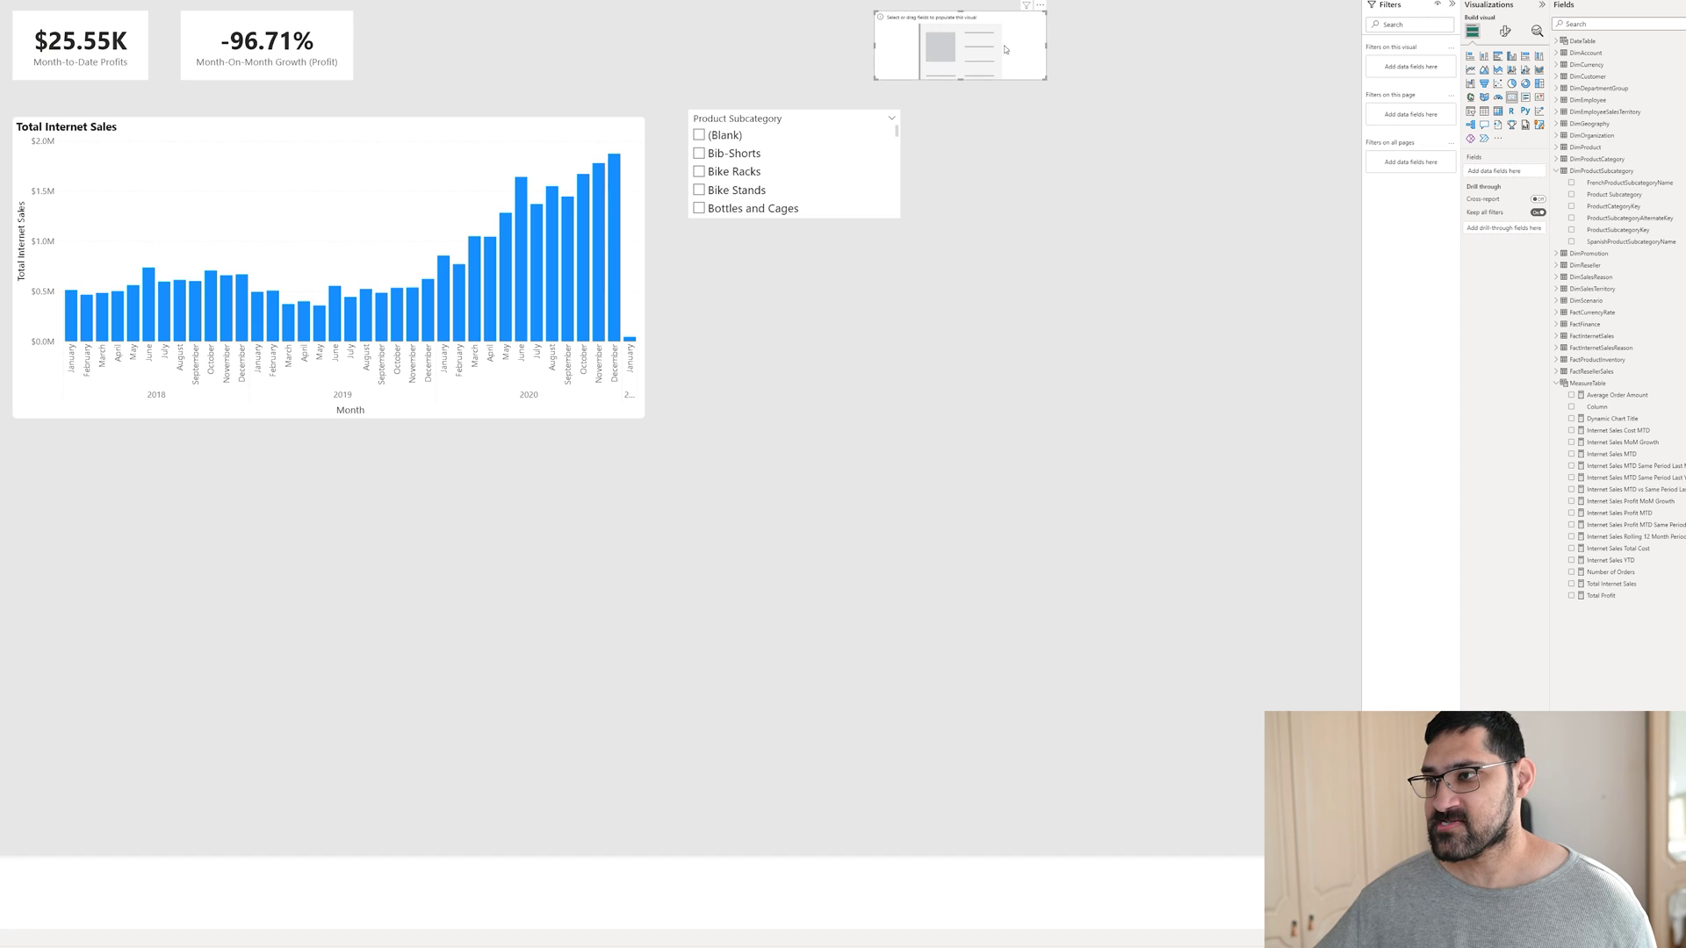
{"action": "left_click_drag", "start_coordinate": [1005, 49], "coordinate": [1127, 325]}
{"action": "left_click_drag", "start_coordinate": [1611, 419], "coordinate": [1024, 304]}
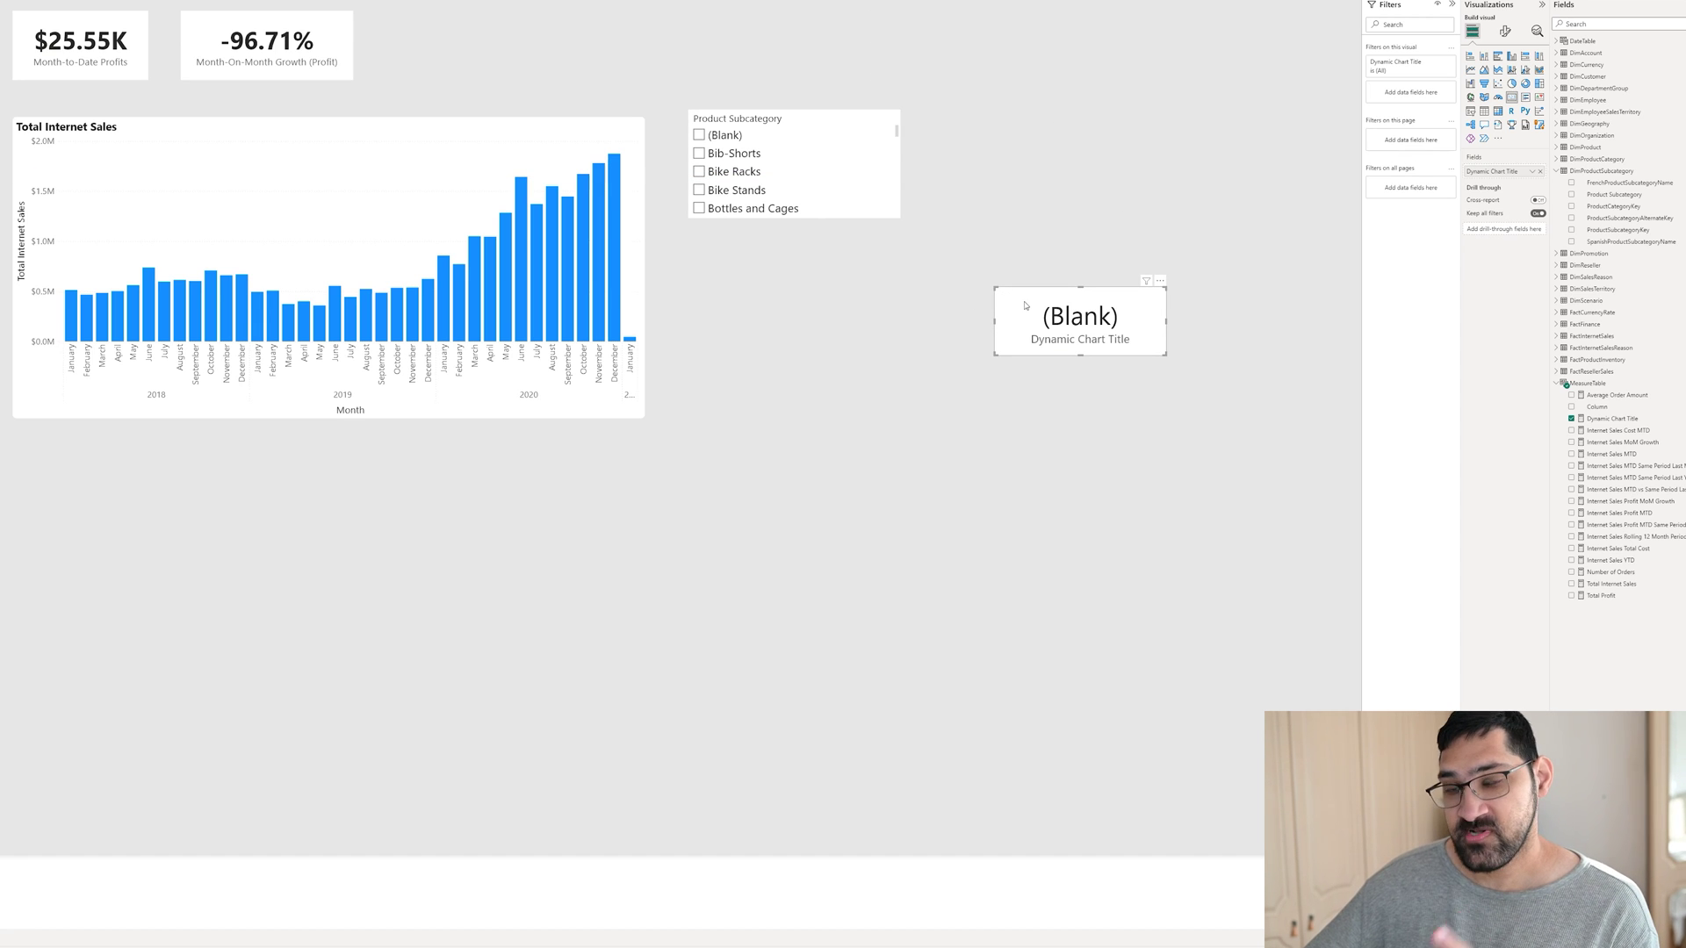
Step: Test the Dynamic Chart Title card with Bike Racks selected in the slicer, and with Bike Stands added to the selection
{"action": "left_click", "coordinate": [736, 174]}
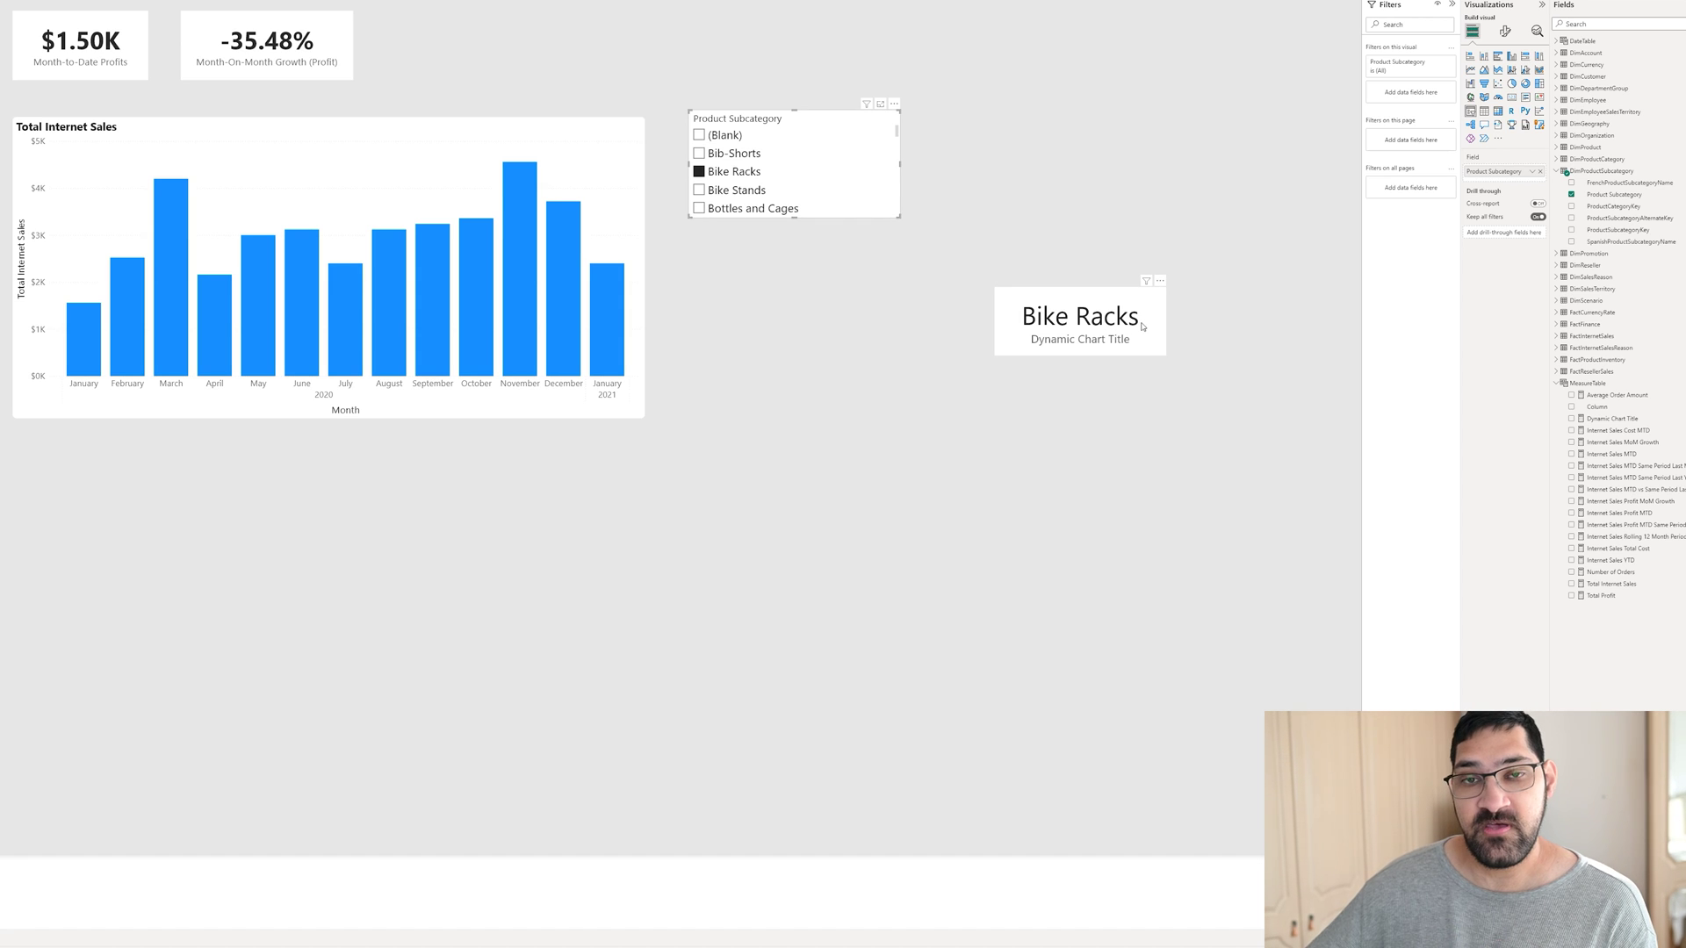
{"action": "left_click", "coordinate": [744, 192]}
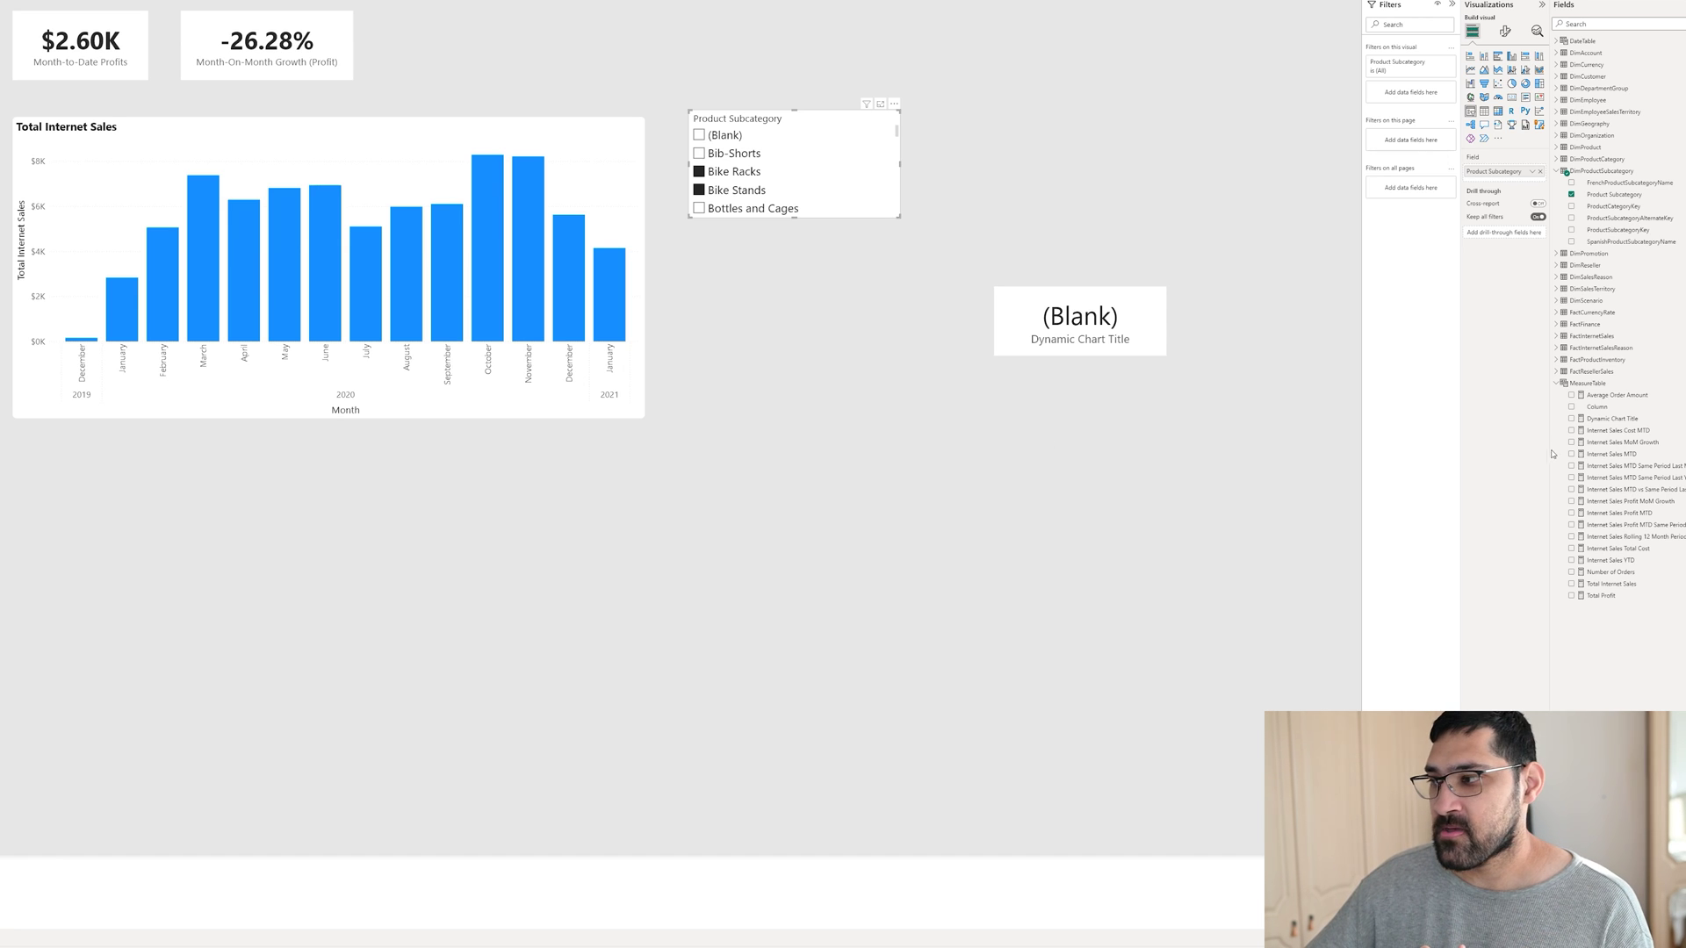
Step: Replace the returned SubcategoryValue in Dynamic Chart Title with an IF function whose condition is ISFILTERED(DimProductSubcategory[Product Subcategory])
{"action": "left_click", "coordinate": [1612, 418]}
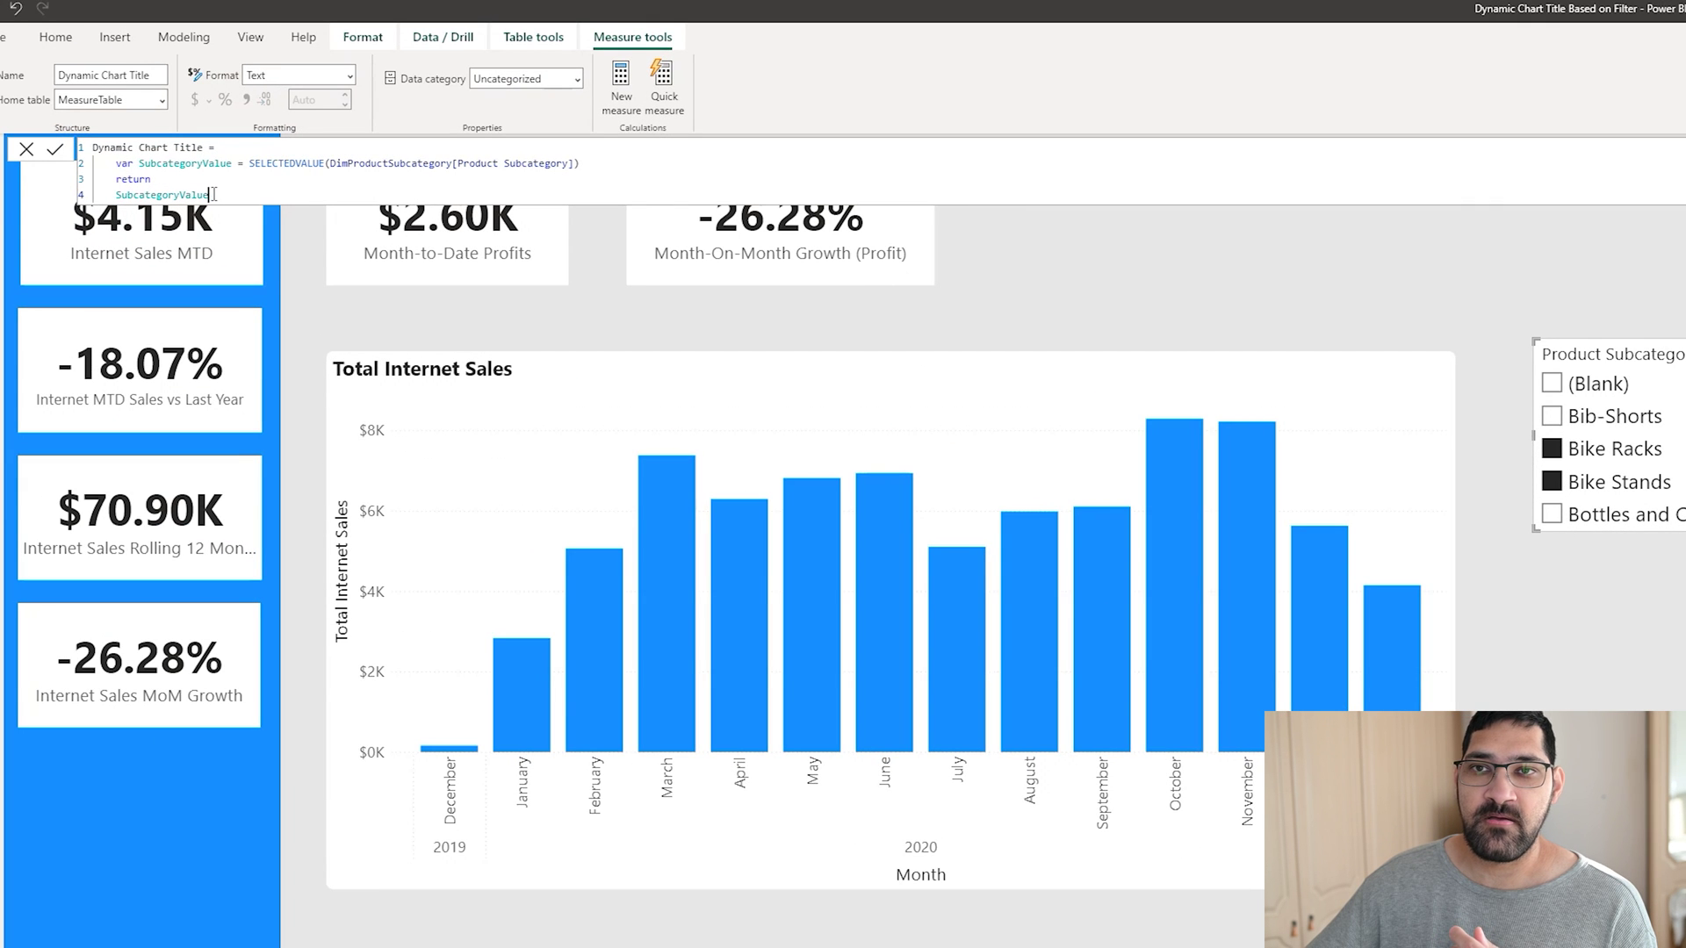
{"action": "left_click_drag", "start_coordinate": [213, 194], "coordinate": [112, 194]}
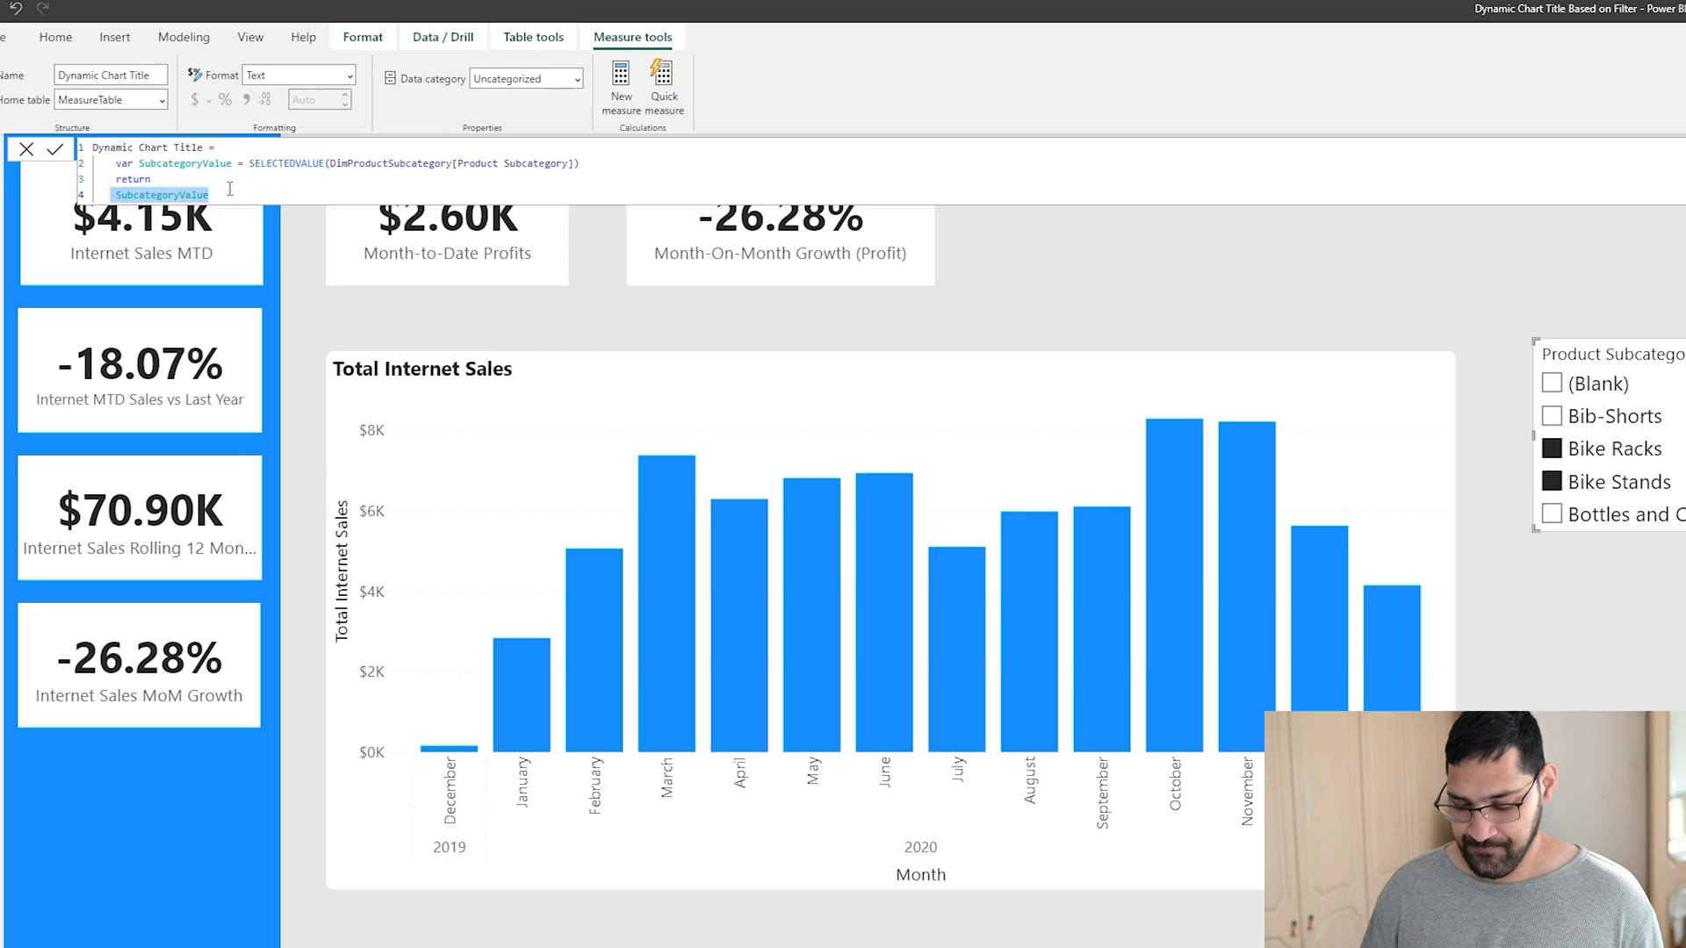
{"action": "key", "text": "BackSpace"}
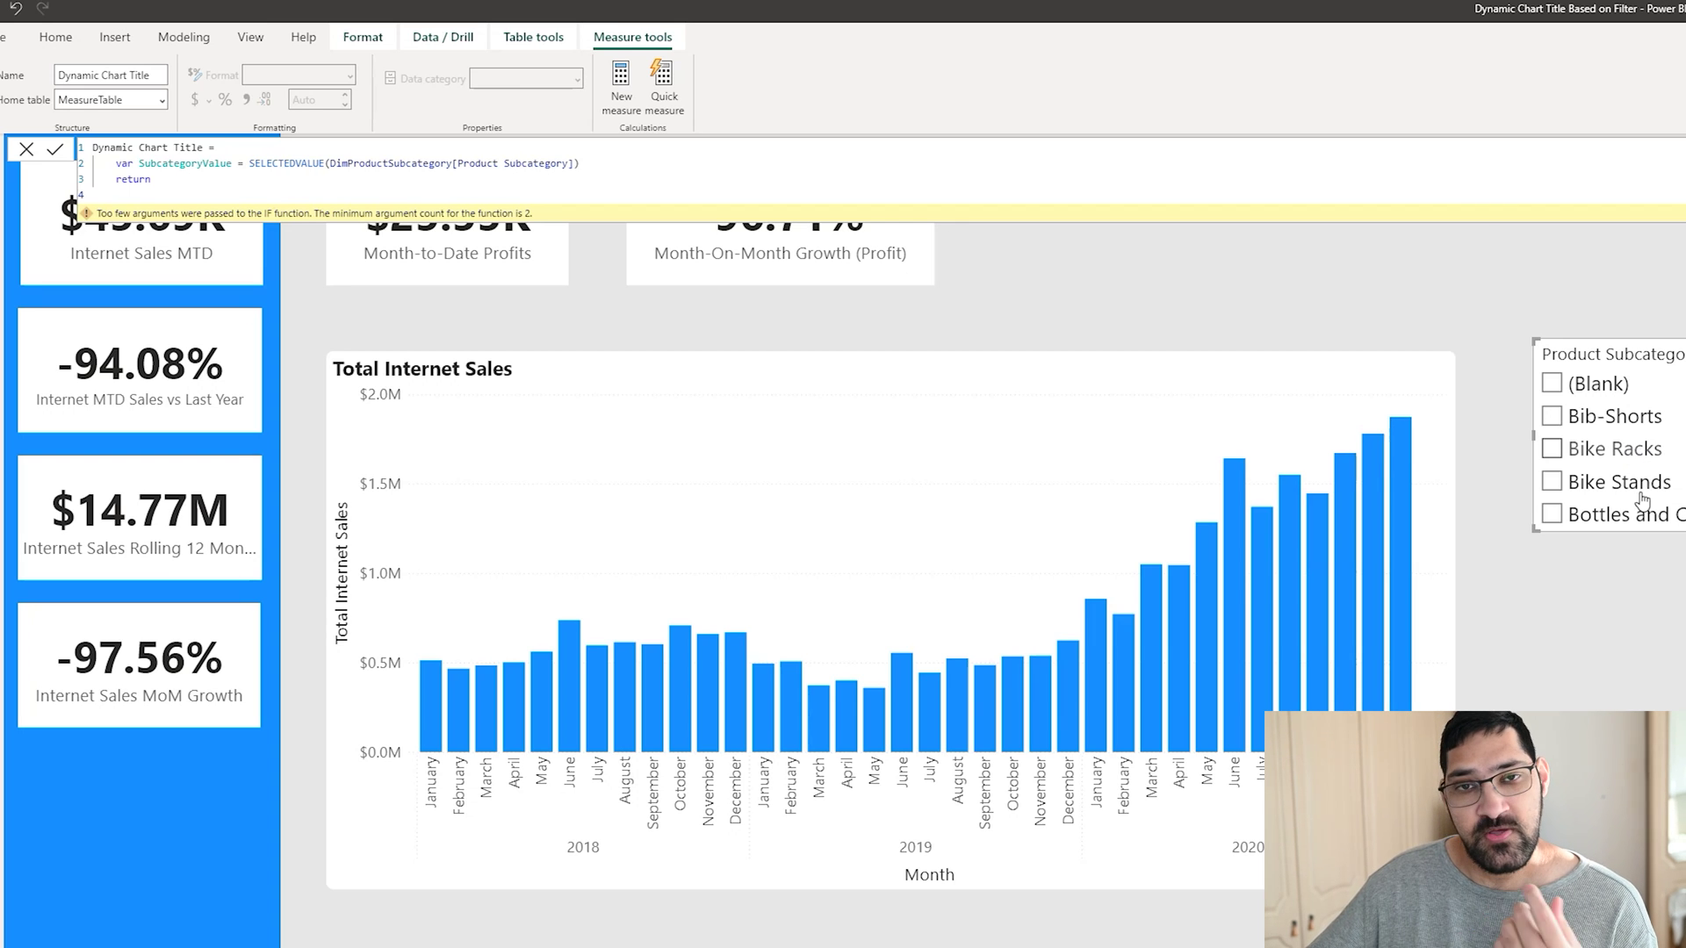
{"action": "type", "text": "IF("}
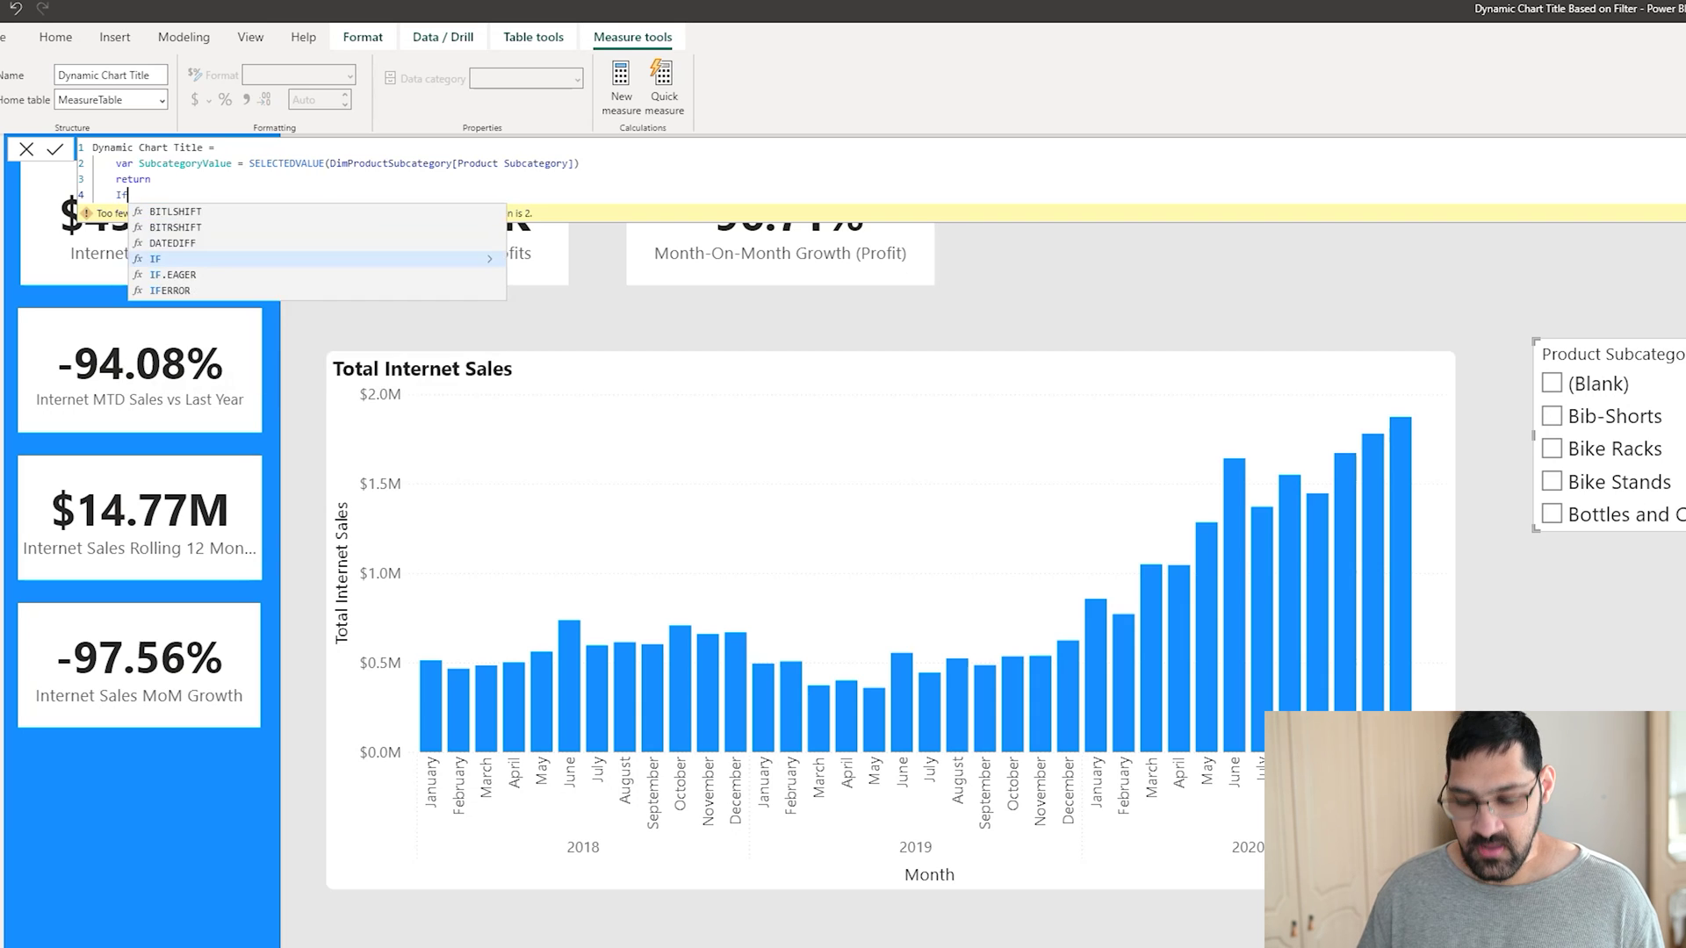
{"action": "type", "text": "ISFILTERED("}
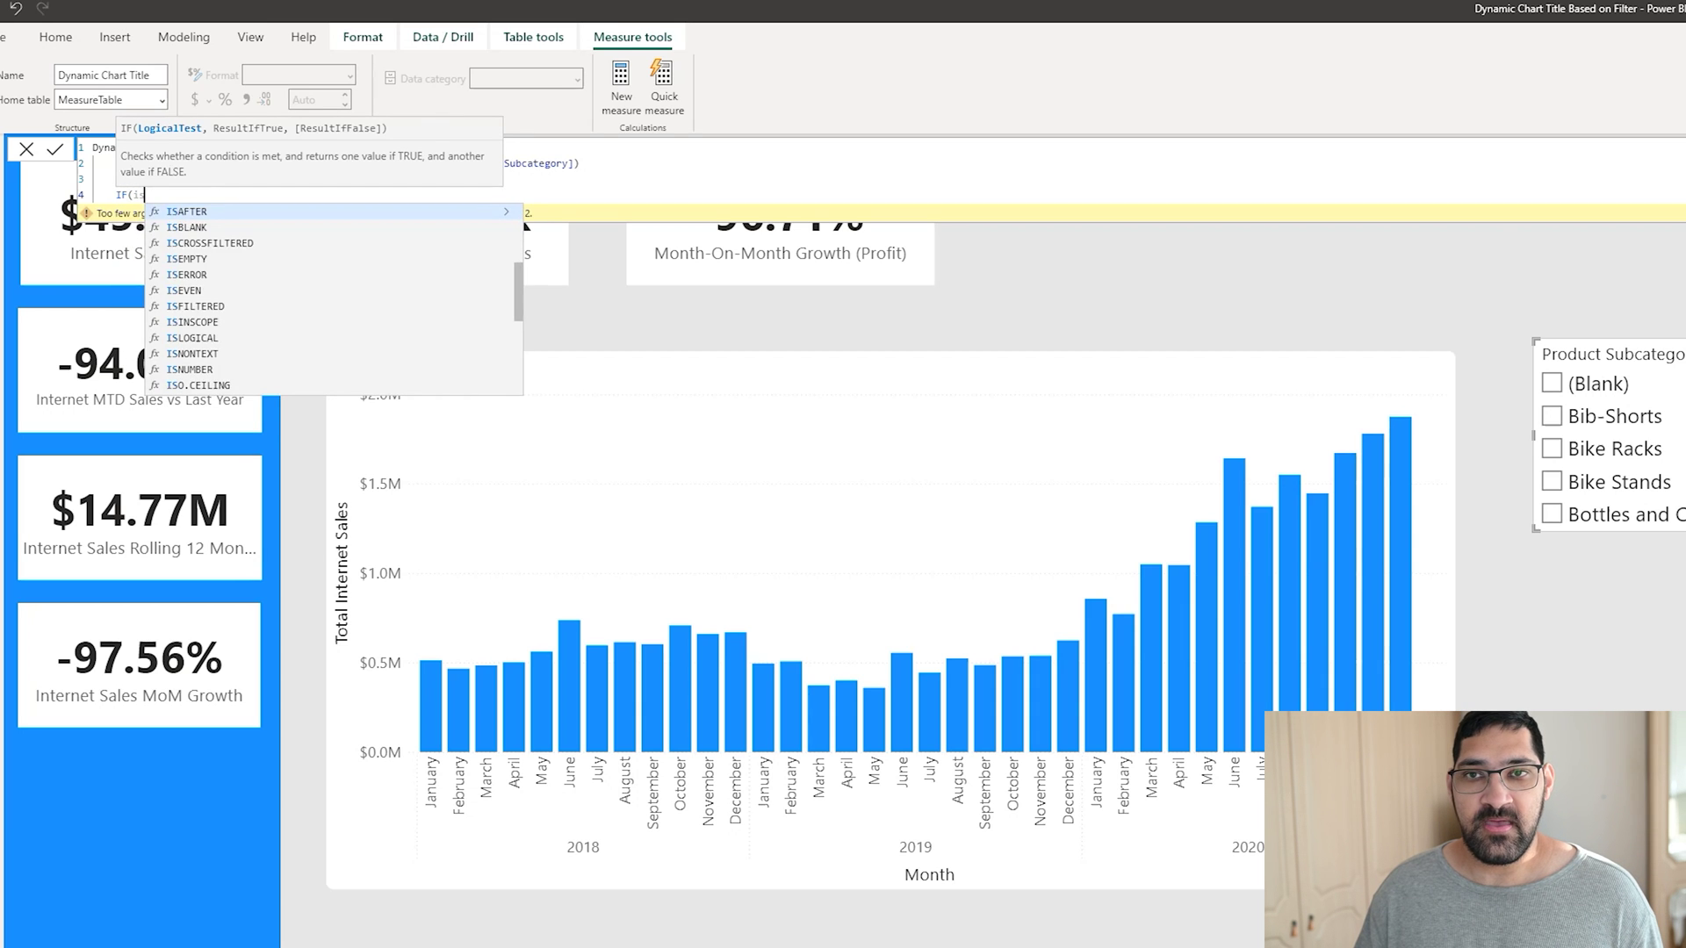
{"action": "type", "text": "producct sub"}
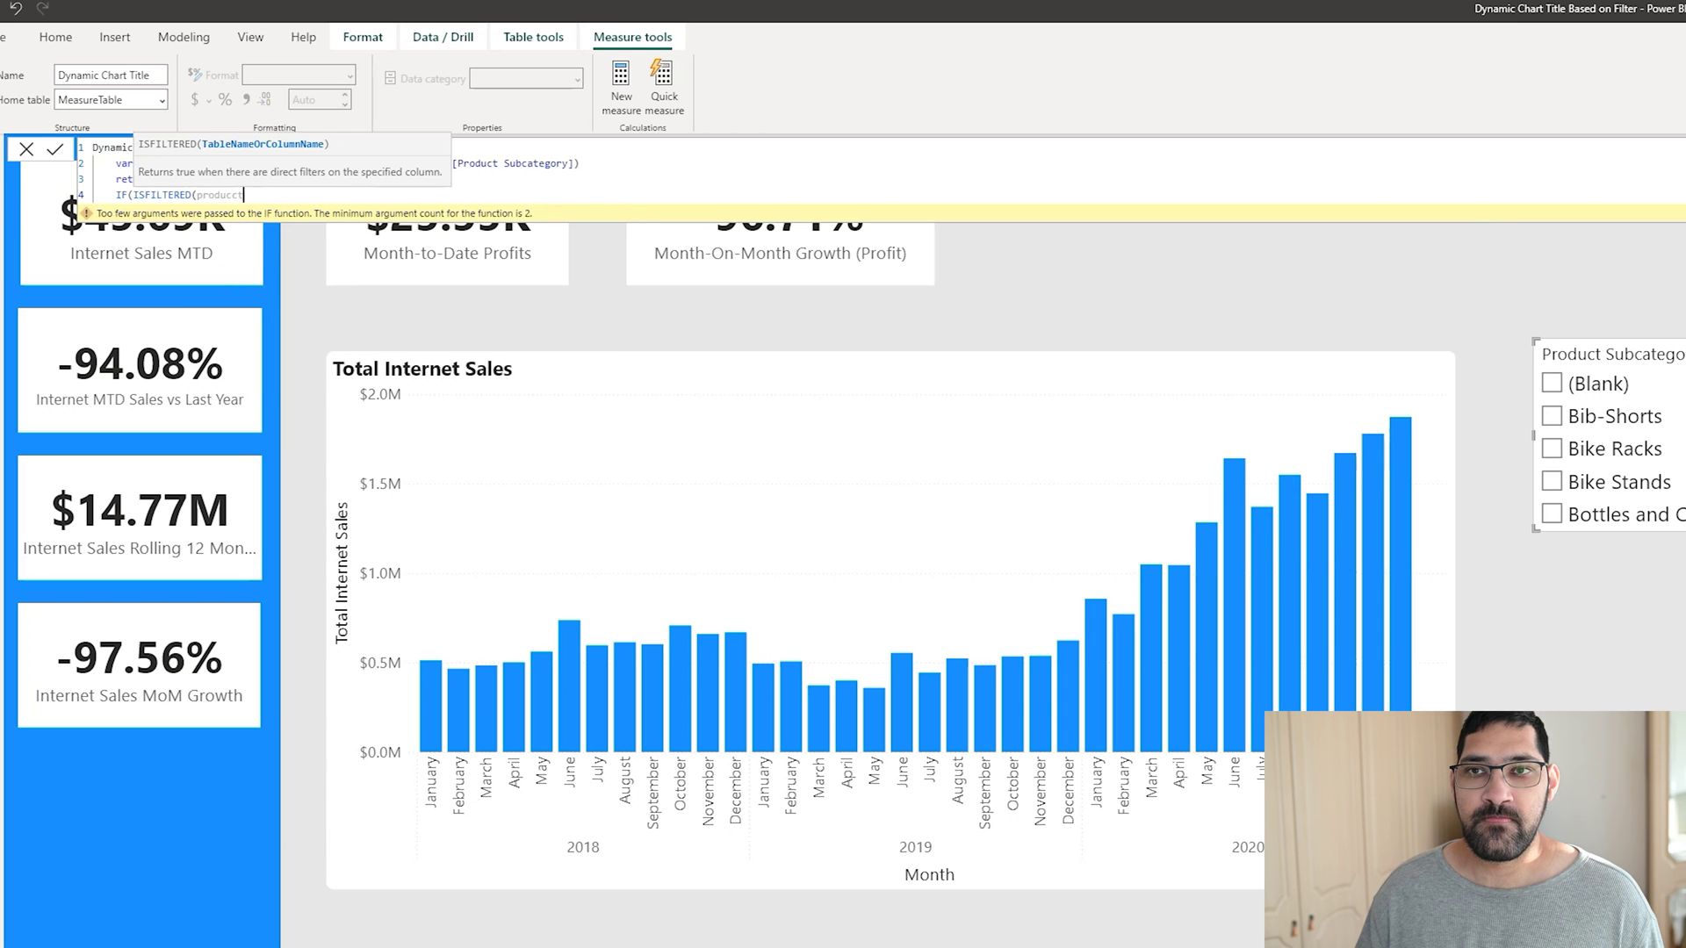
{"action": "key", "text": "Tab"}
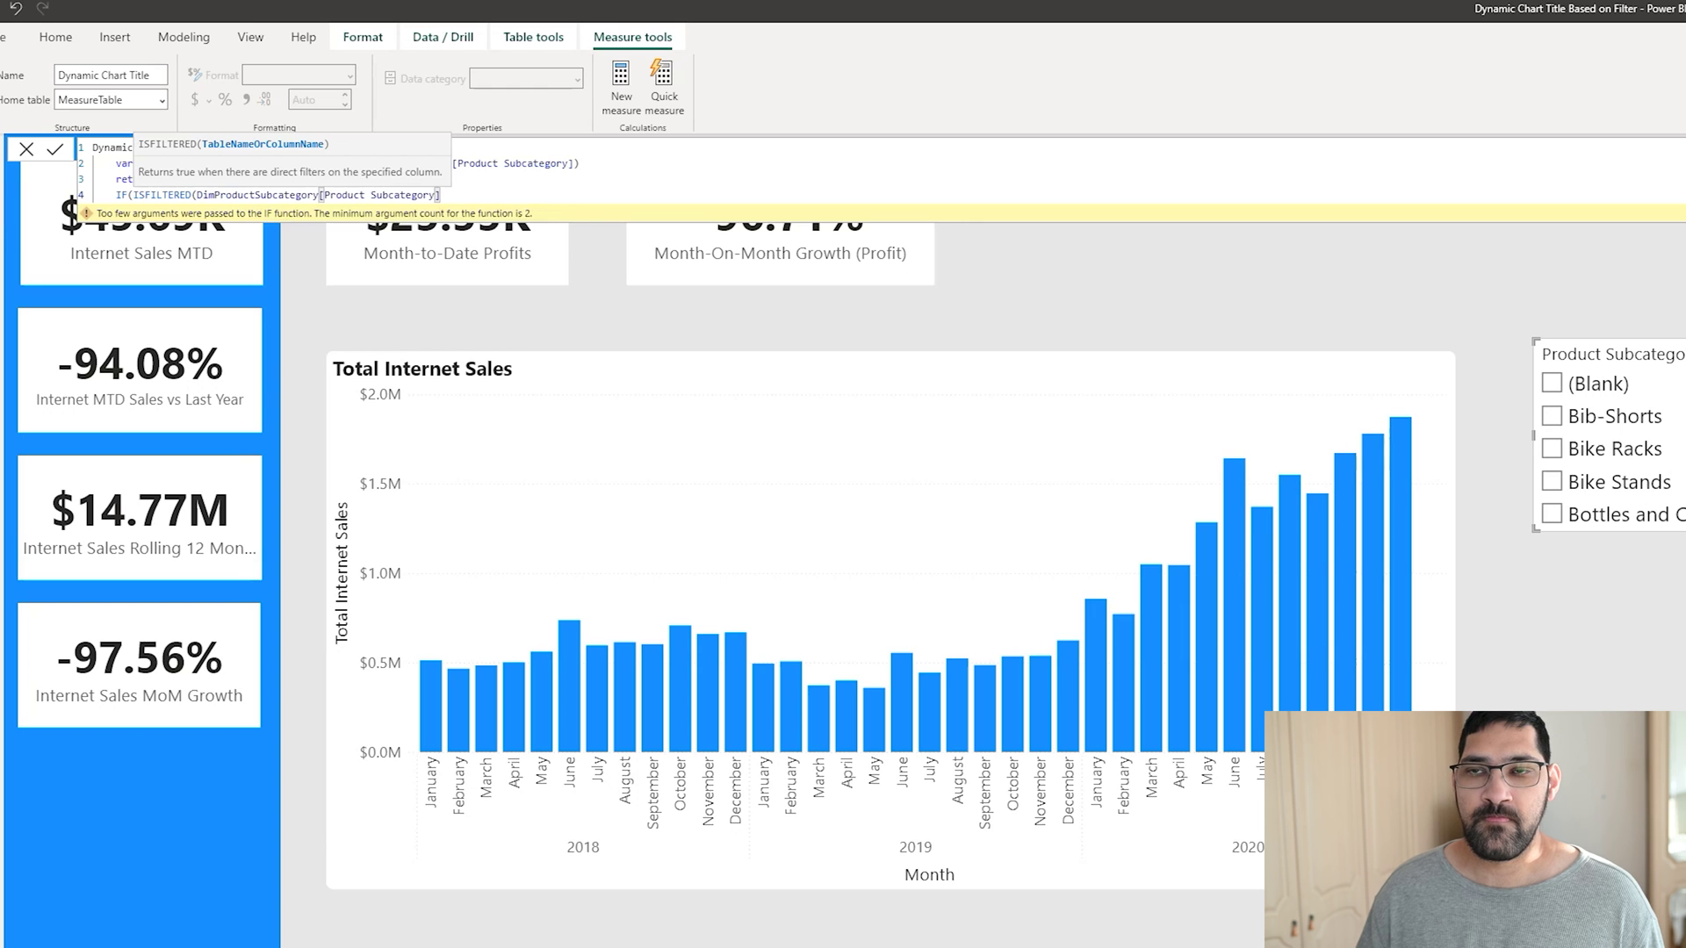
{"action": "type", "text": "),"}
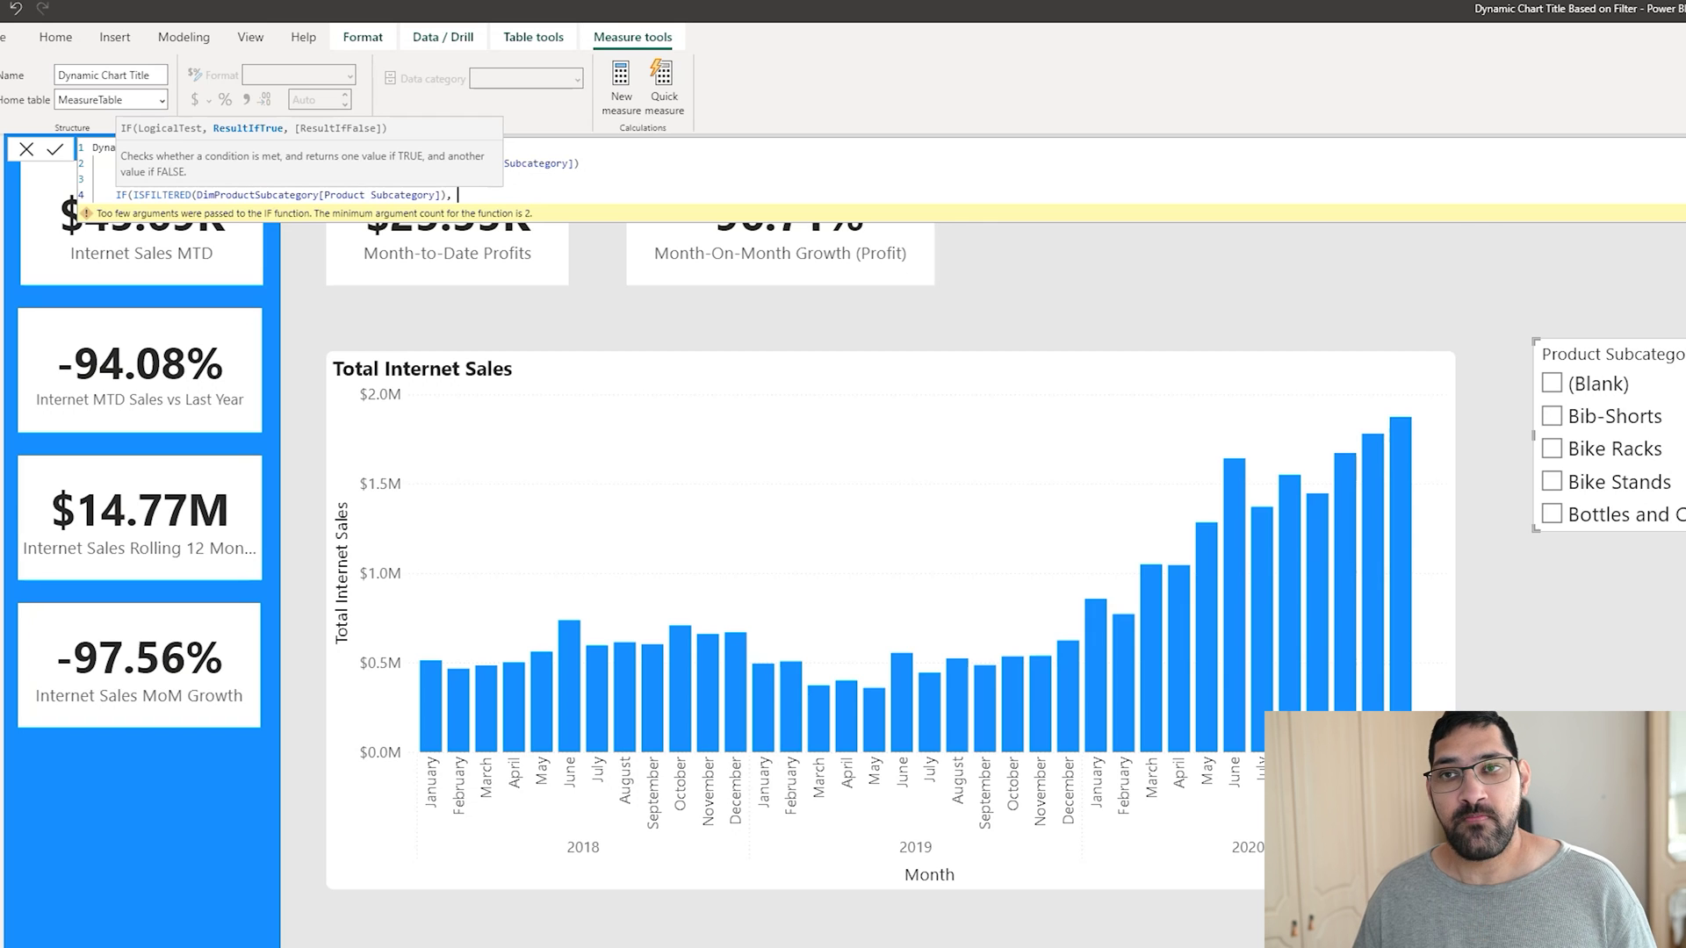
{"action": "key", "text": "shift+Return"}
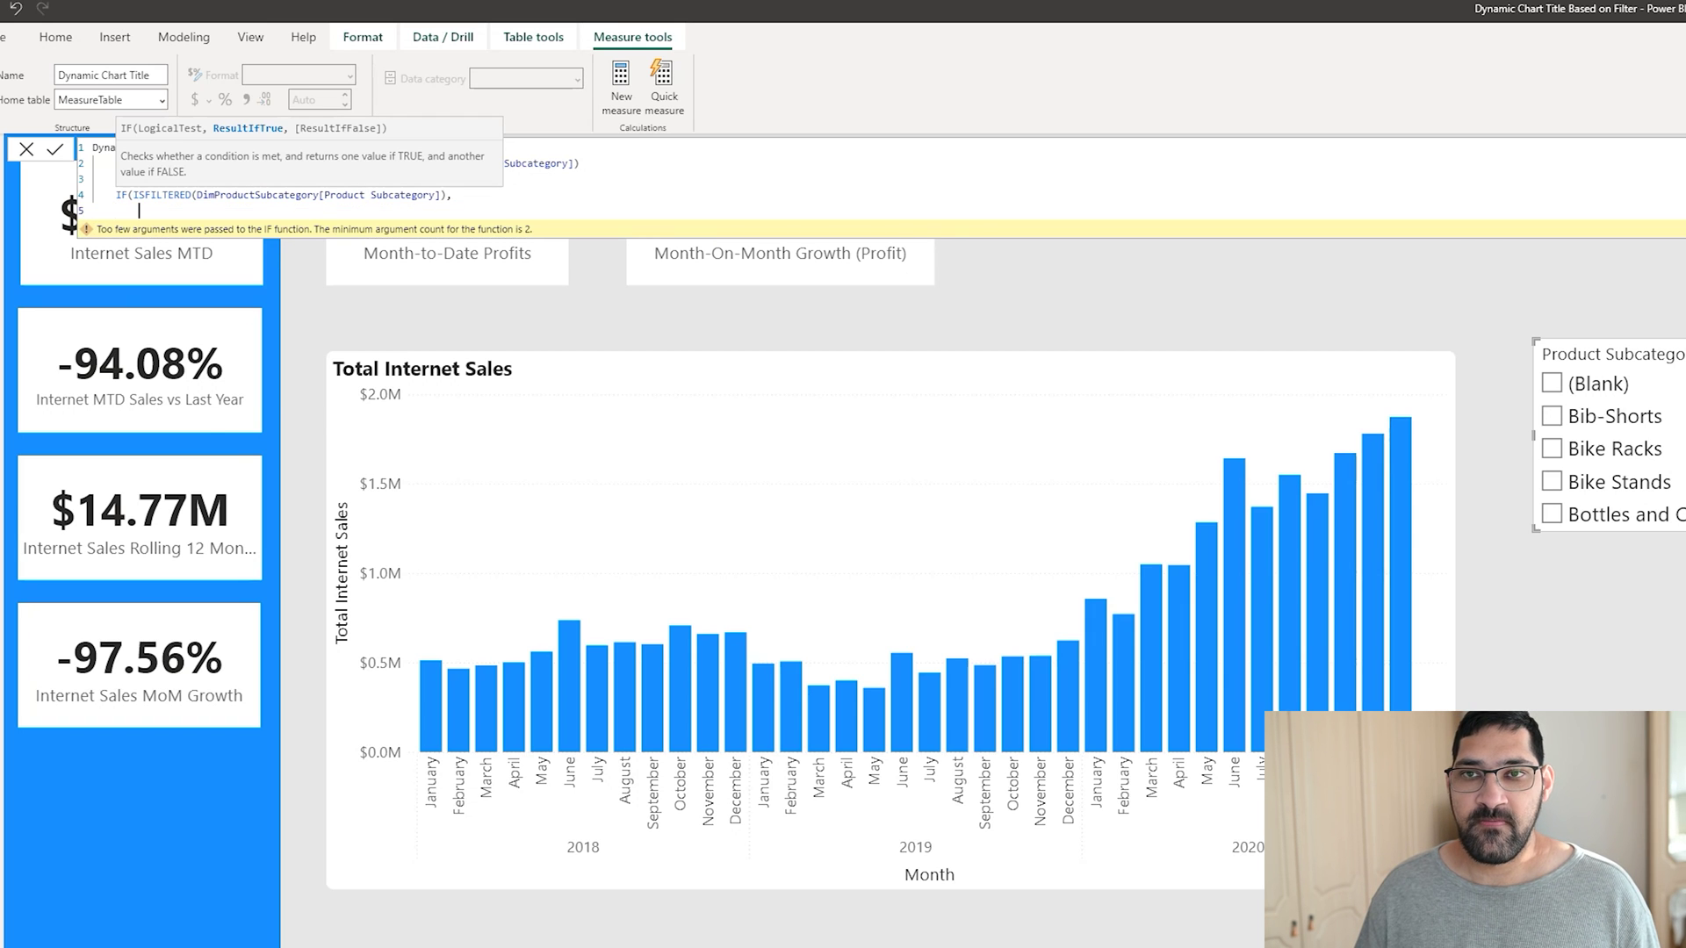
Step: Nest a second IF as the true result, with the condition HASONEVALUE(DimProductSubcategory[Product Subcategory])
{"action": "type", "text": "IF("}
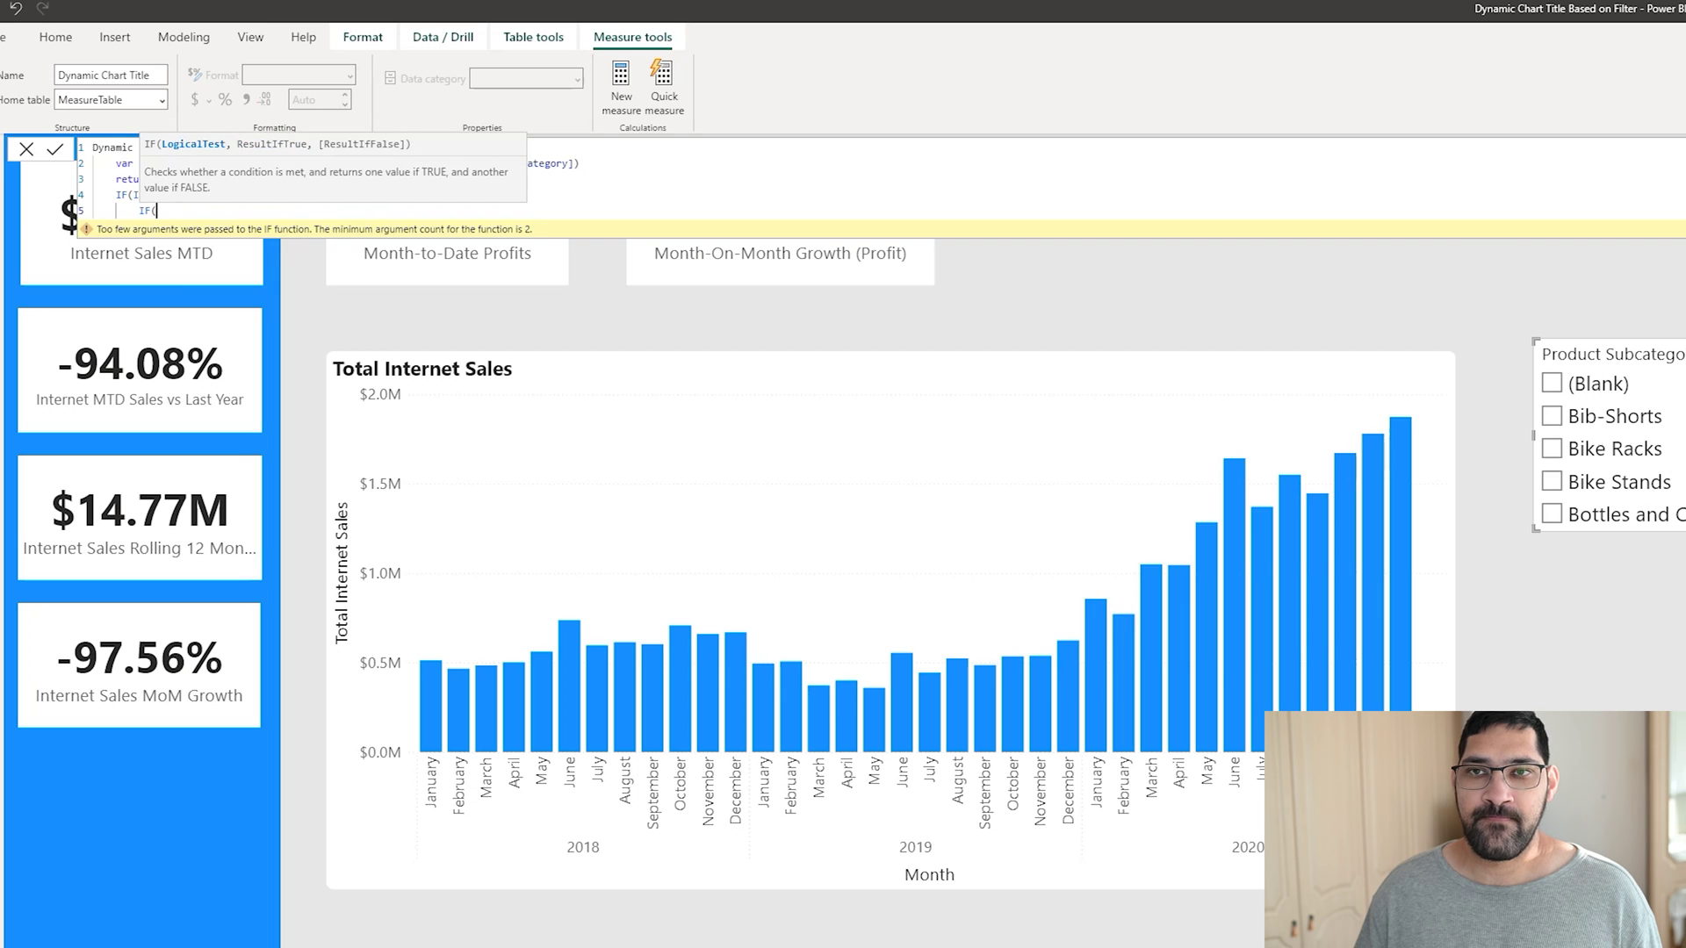
{"action": "type", "text": "Has"}
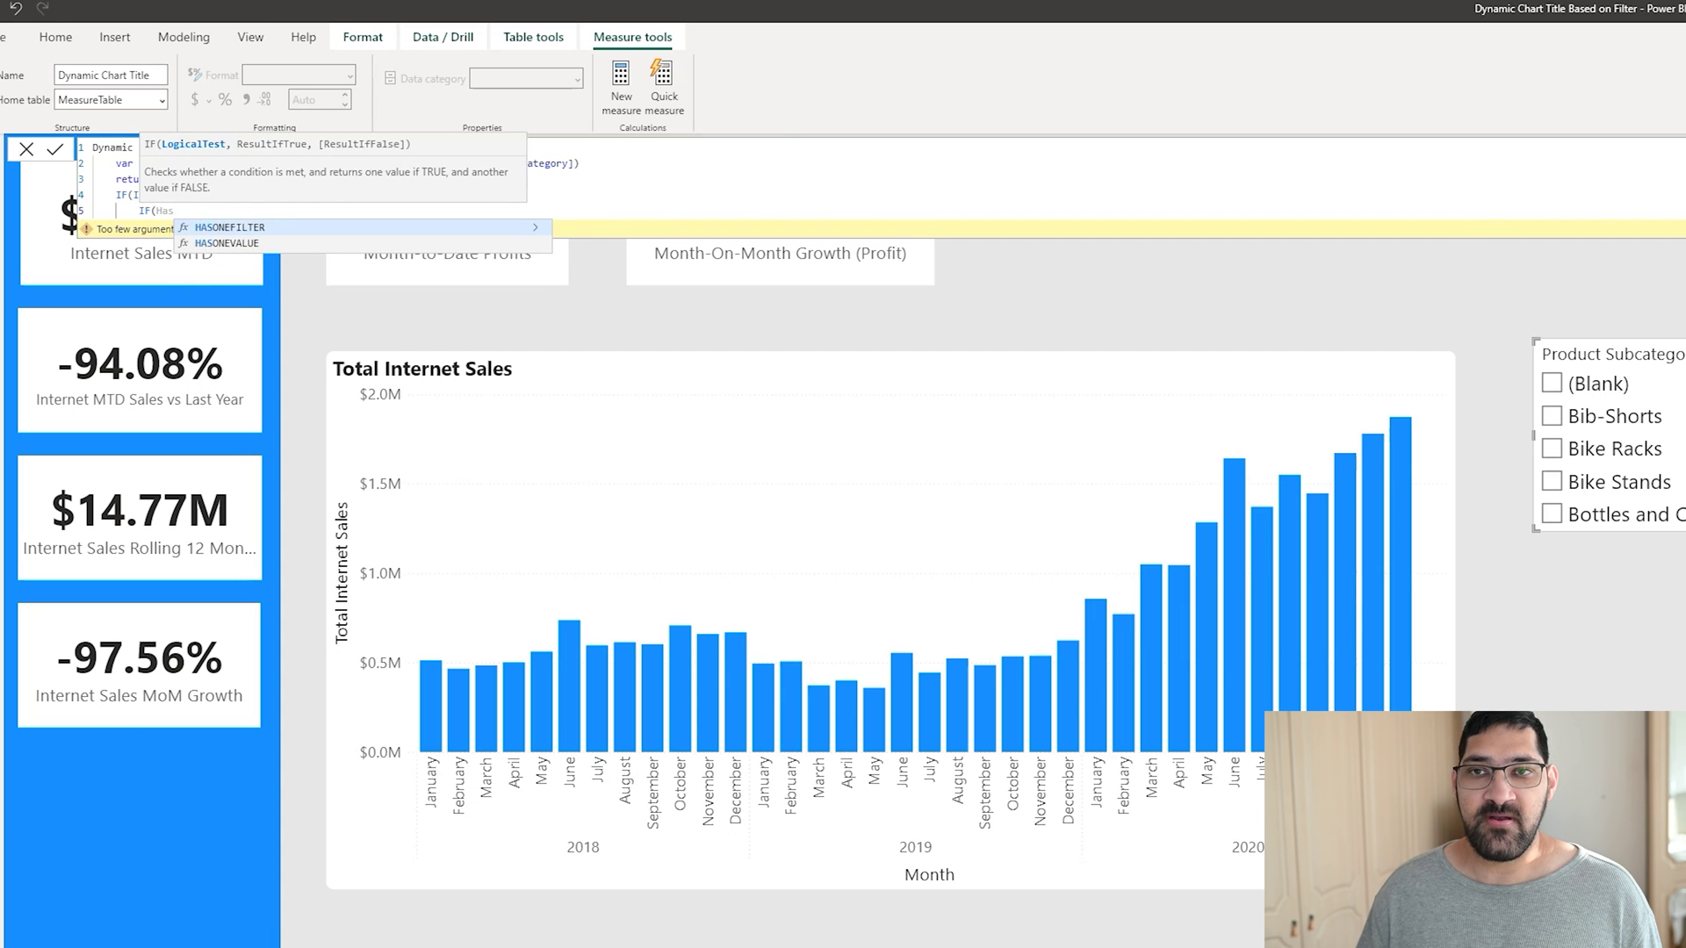
{"action": "key", "text": "Down"}
{"action": "key", "text": "Tab"}
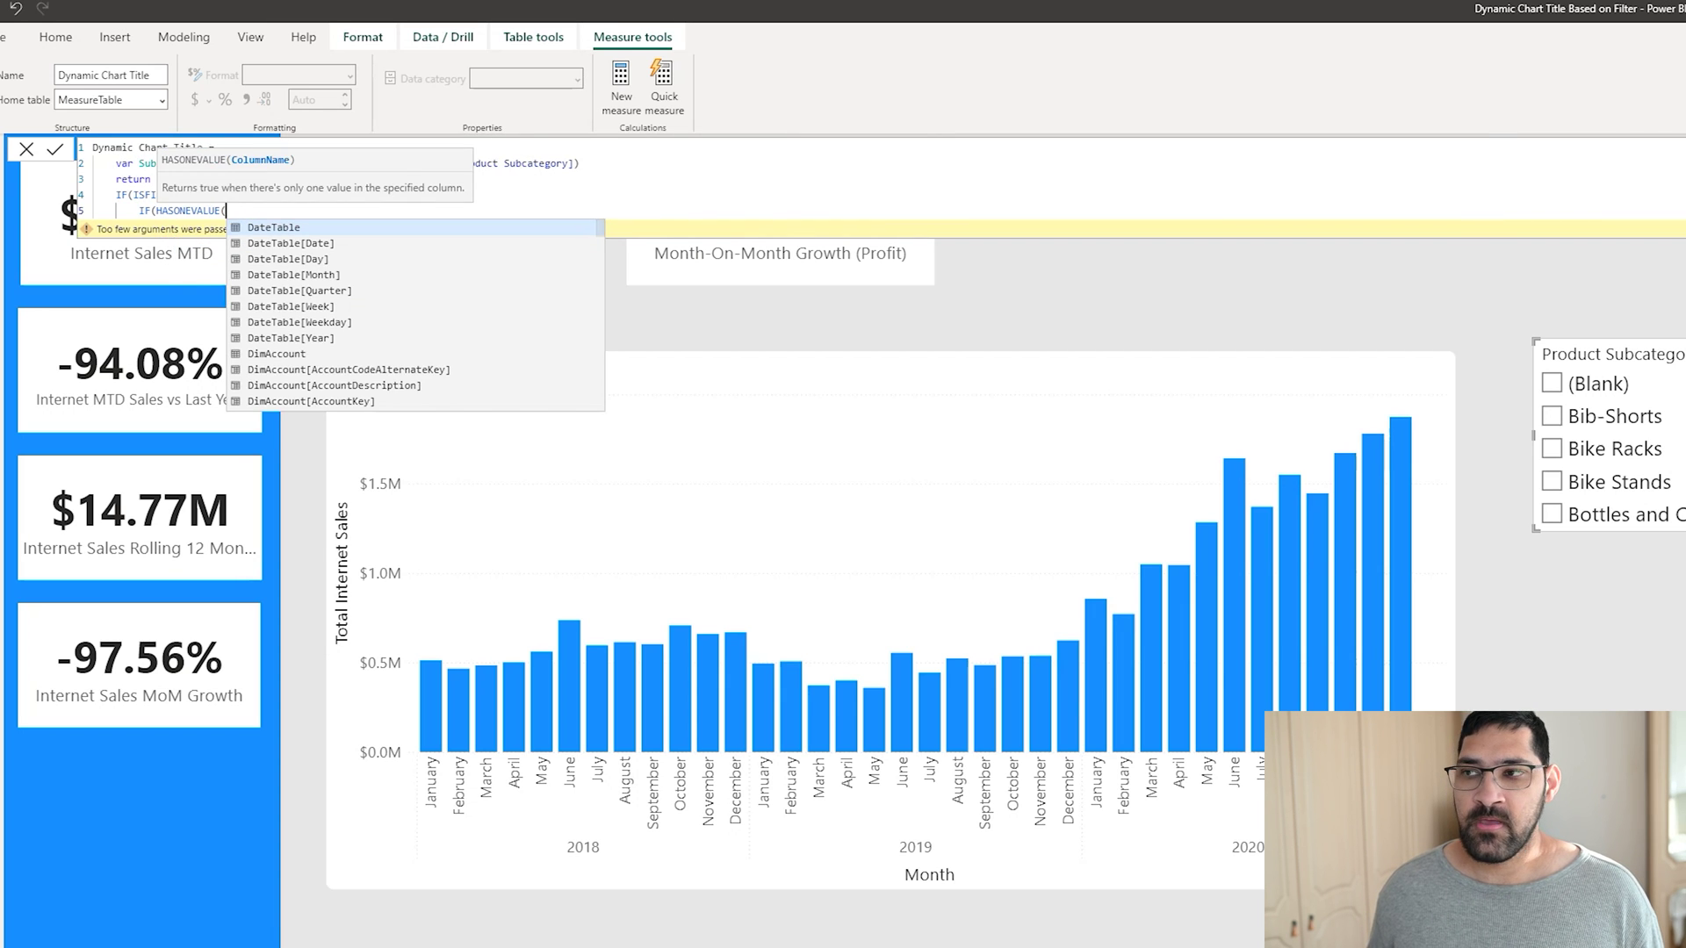
{"action": "type", "text": "product sub"}
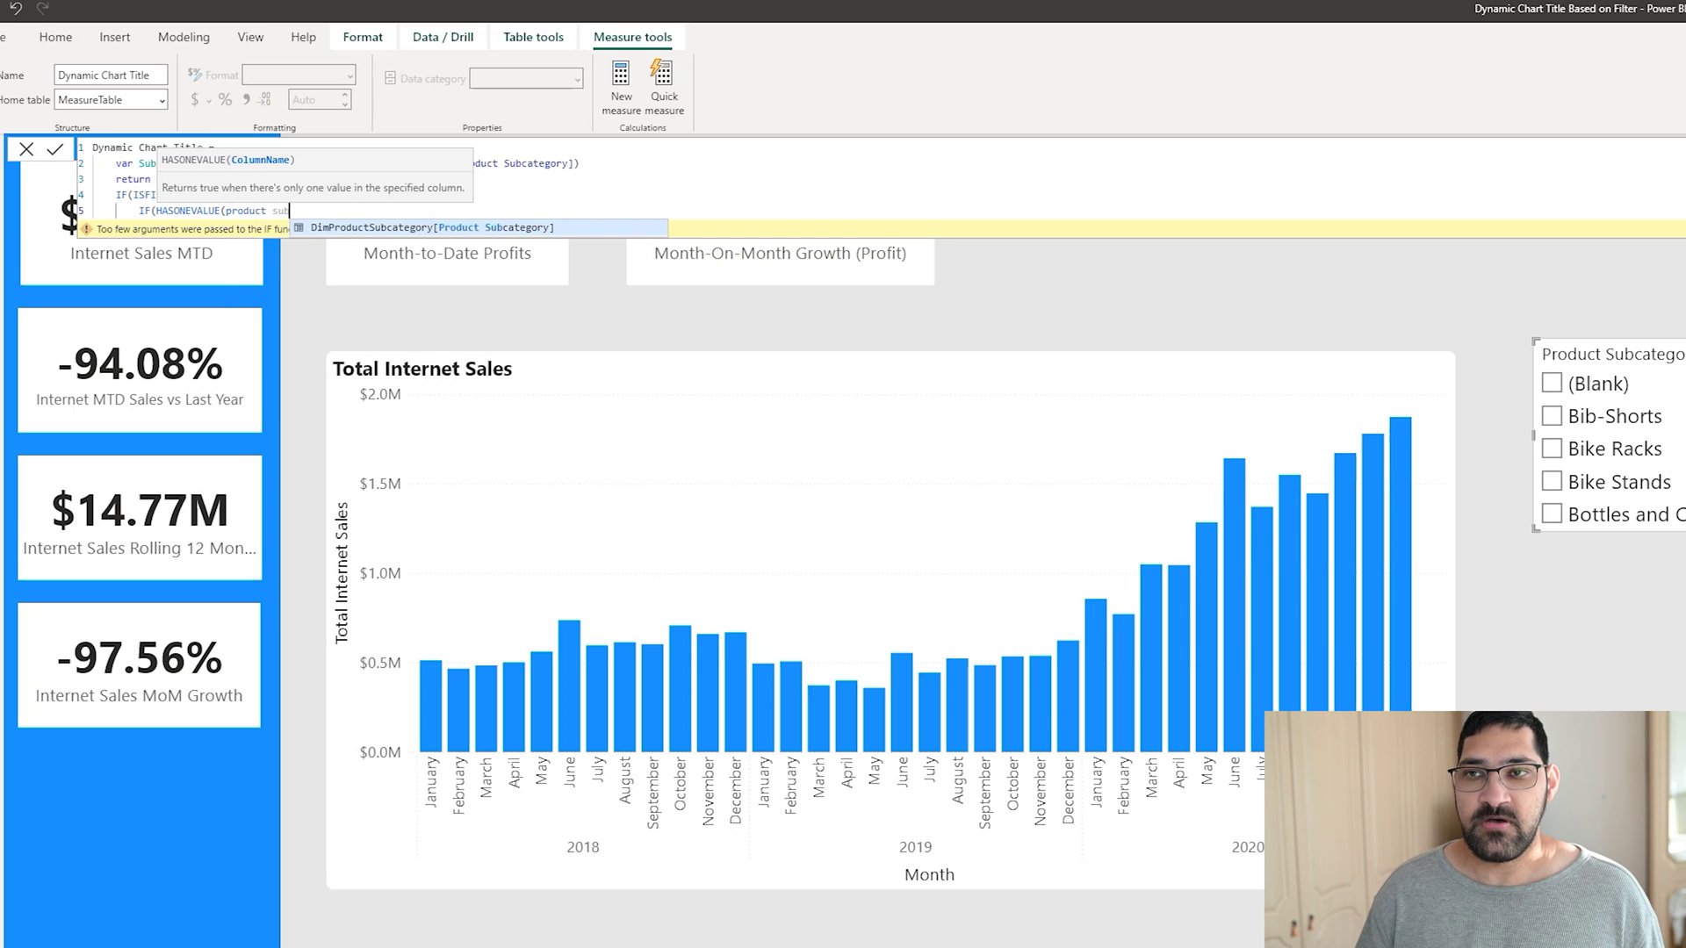
{"action": "key", "text": "Tab"}
{"action": "type", "text": ")"}
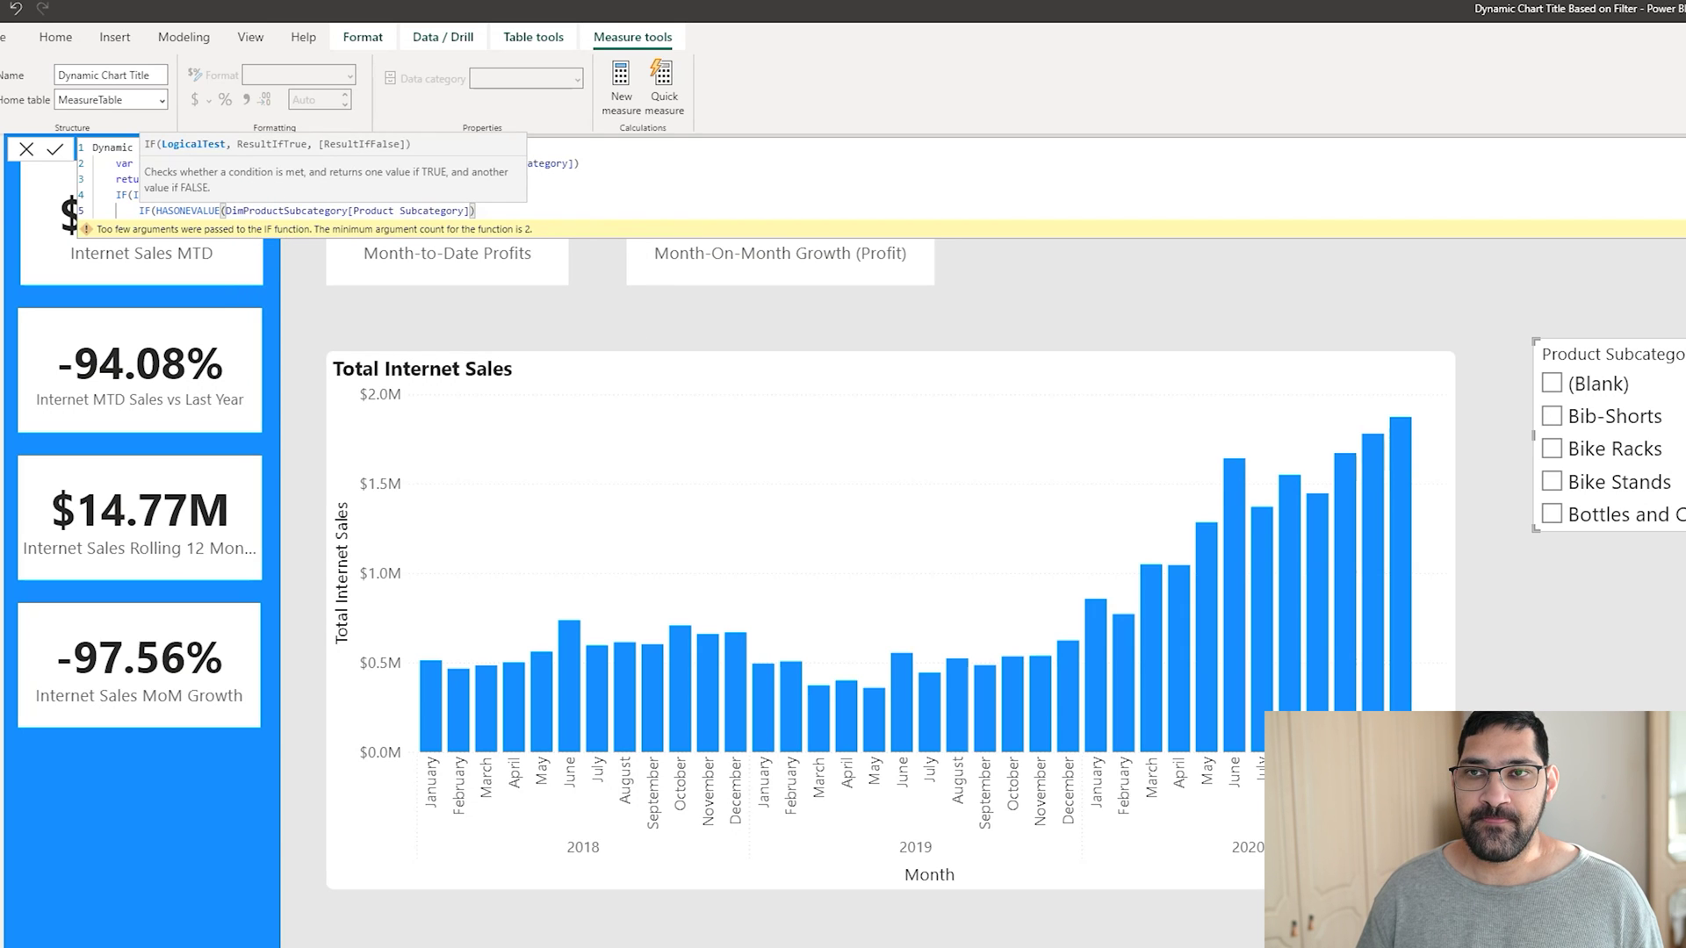
{"action": "type", "text": ","}
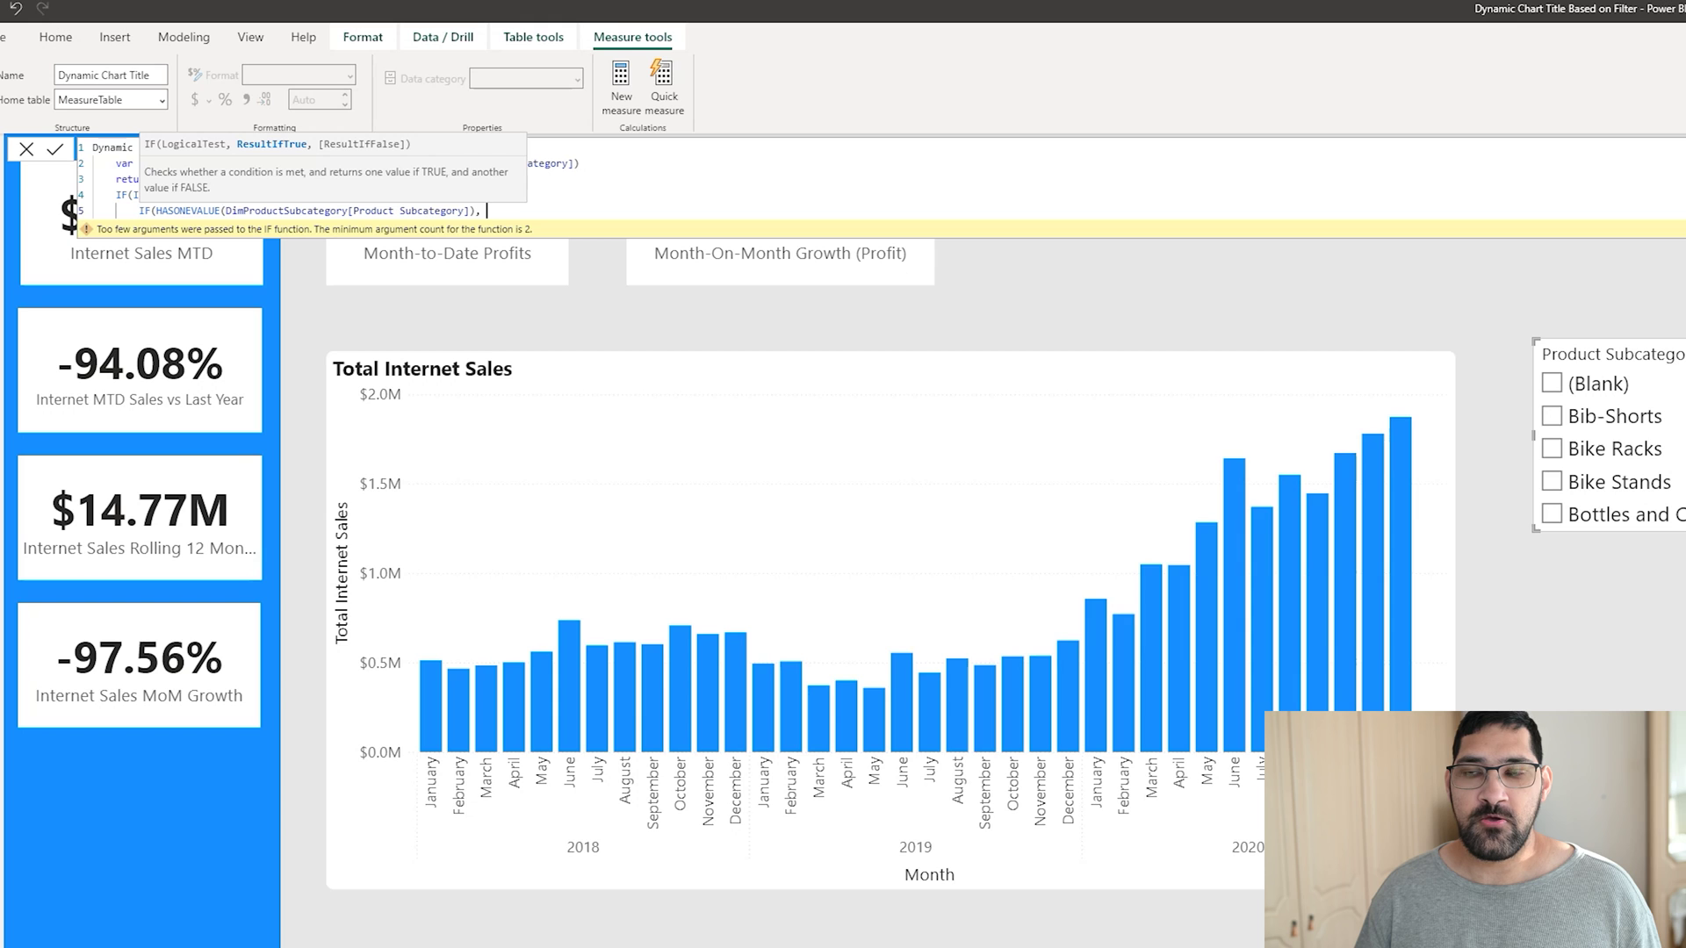
Step: Set the nested IF's true result to "Total Internet Sales - " joined with the SubcategoryValue variable
{"action": "type", "text": " \"Total Internet Sales - \" &"}
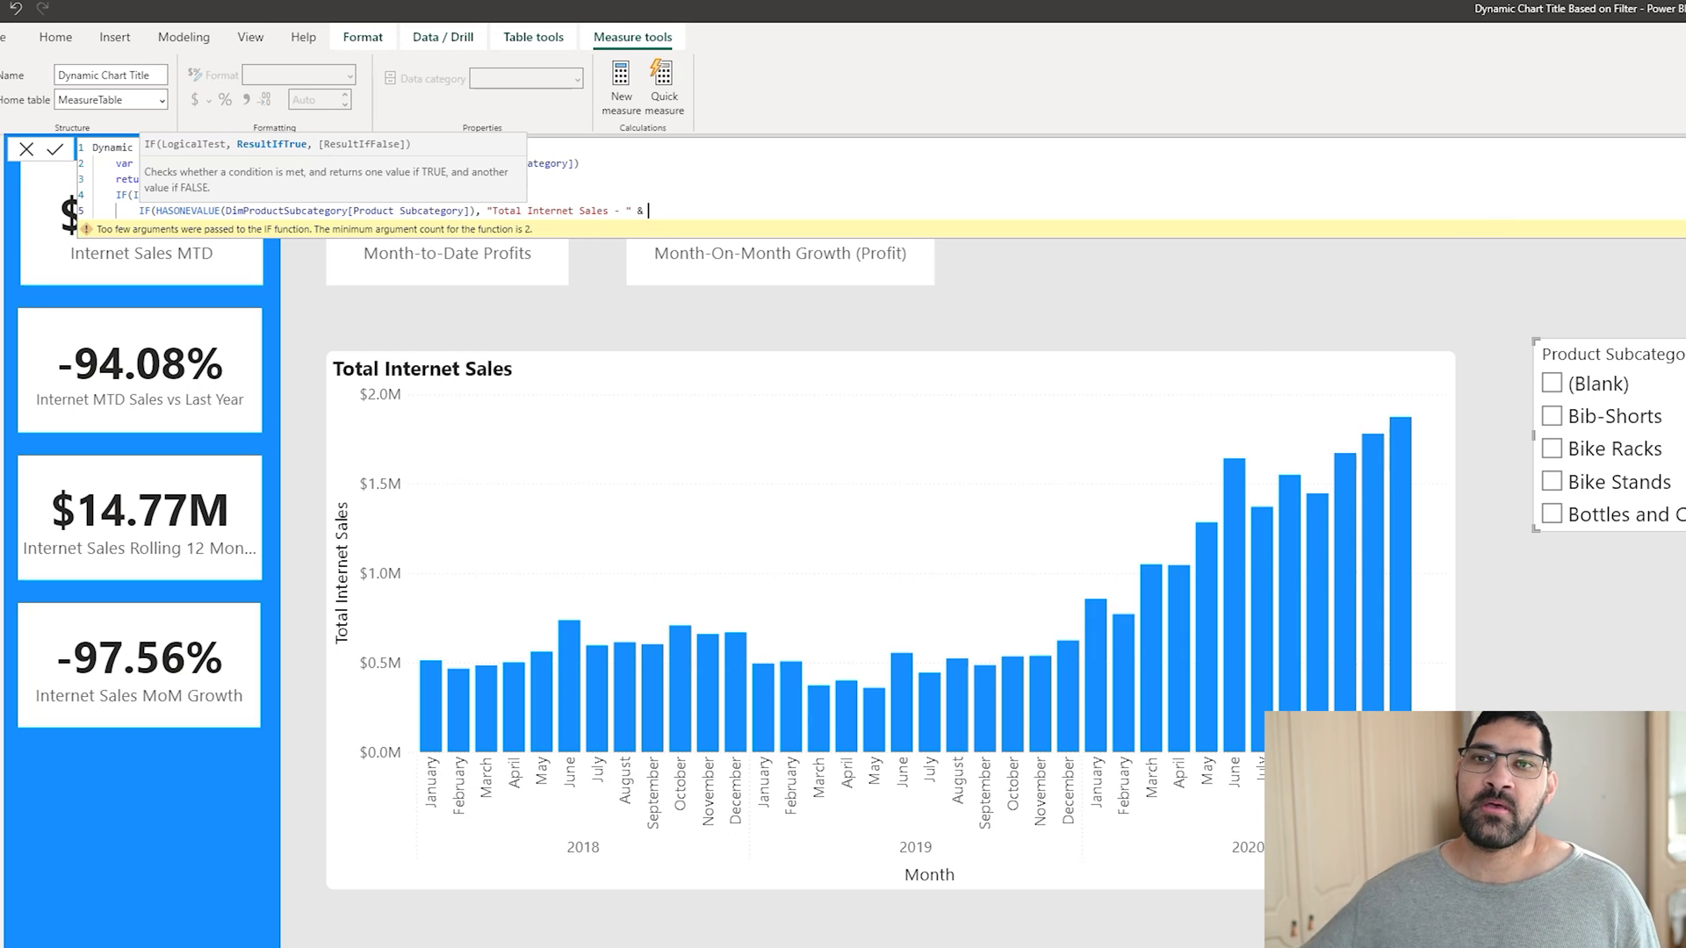
{"action": "left_click", "coordinate": [614, 172]}
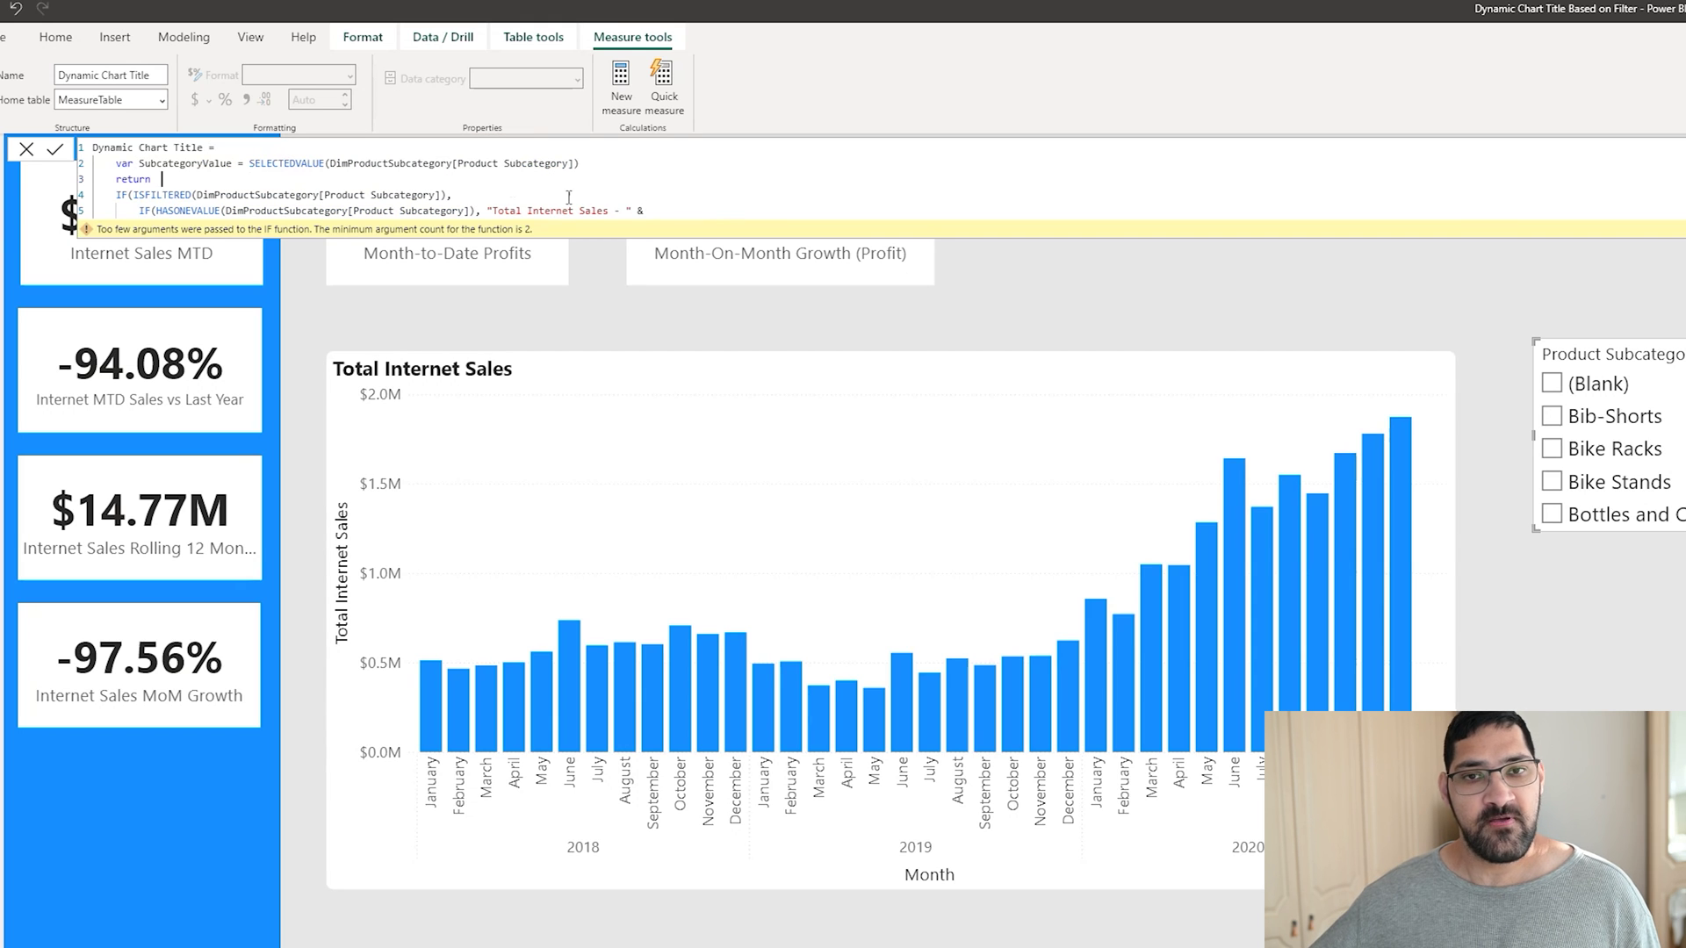
{"action": "type", "text": "Subcate"}
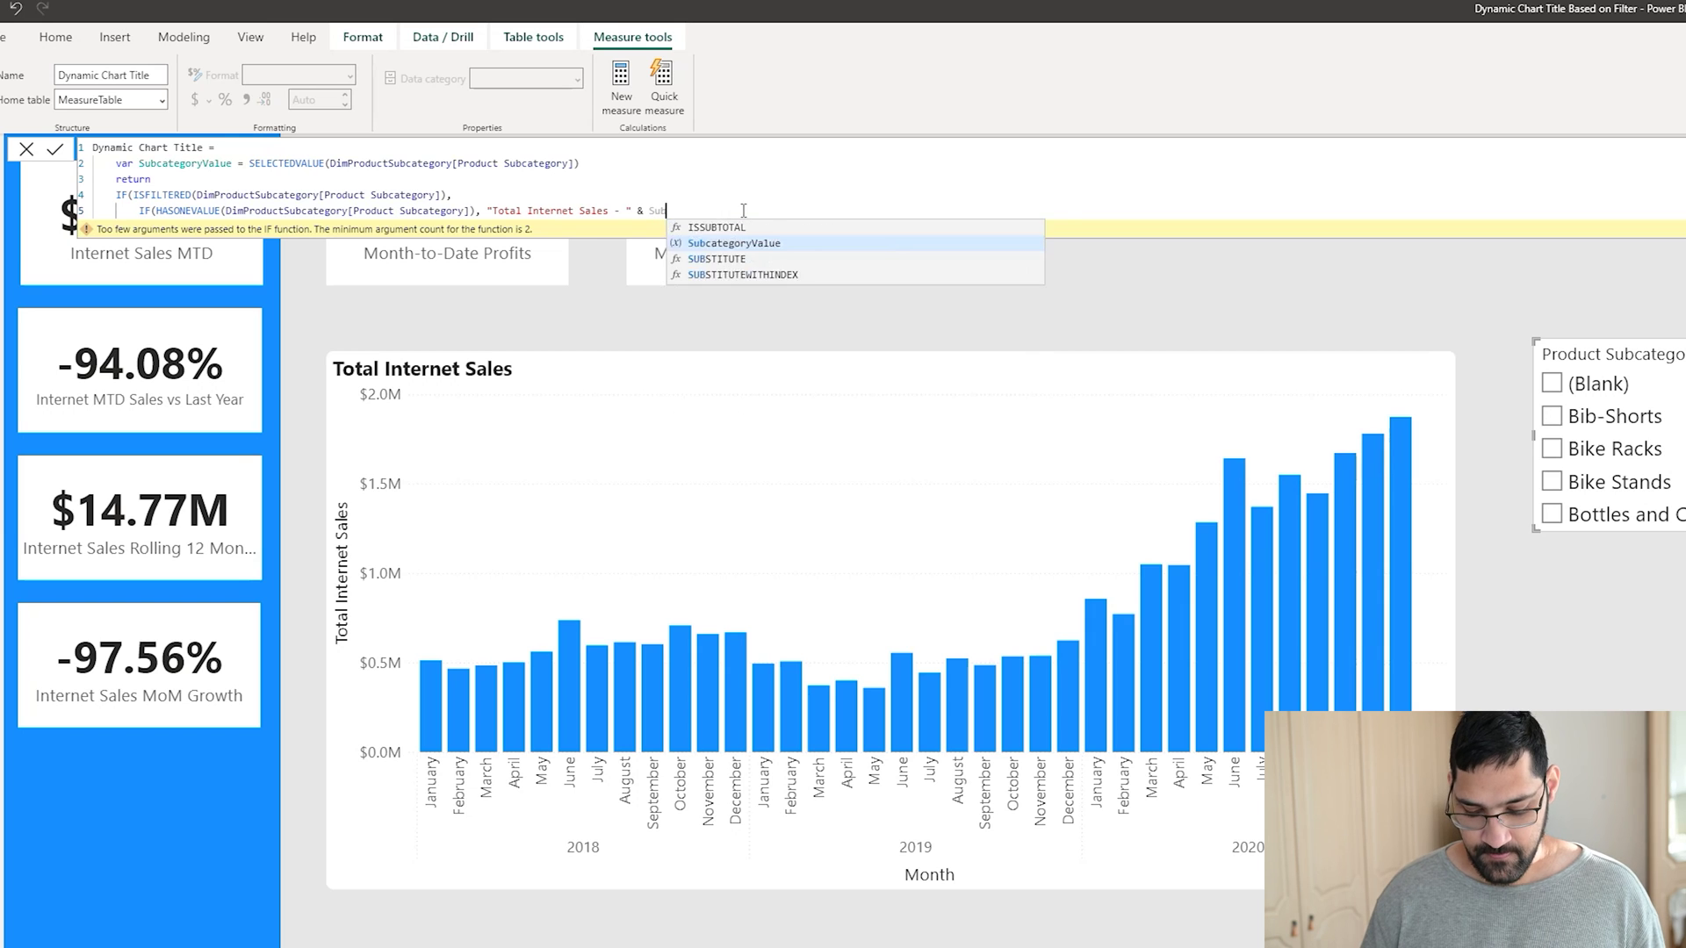
{"action": "key", "text": "BackSpace"}
{"action": "key", "text": "BackSpace"}
{"action": "key", "text": "BackSpace"}
{"action": "type", "text": "tegoryValue"}
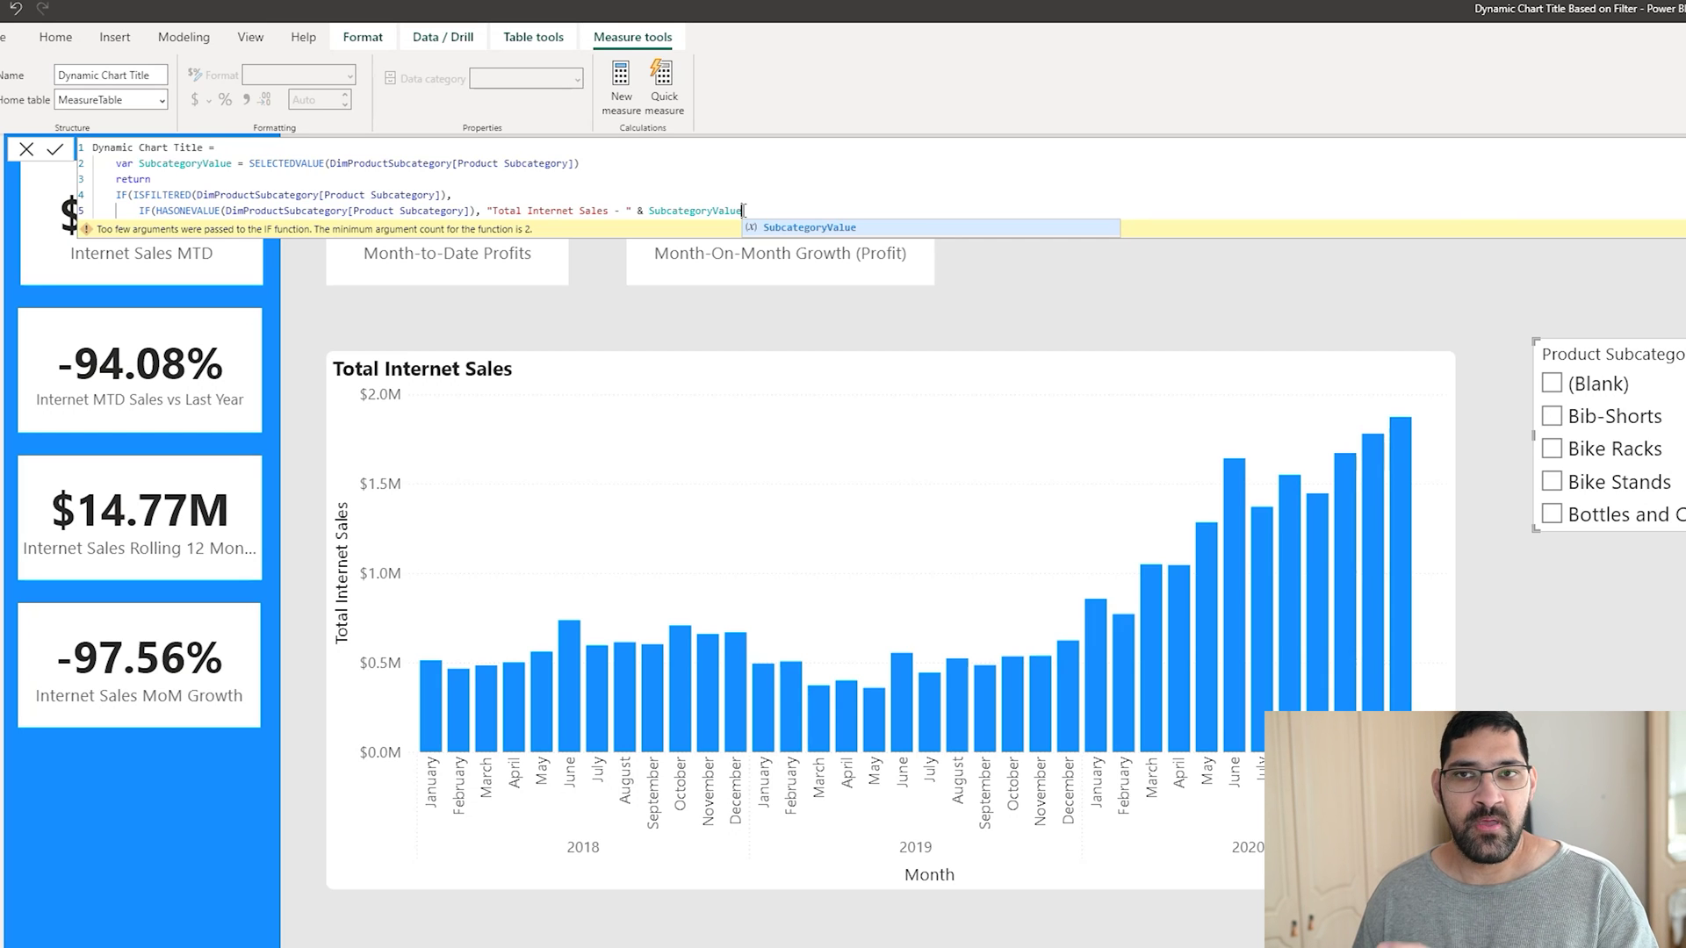
{"action": "key", "text": "Escape"}
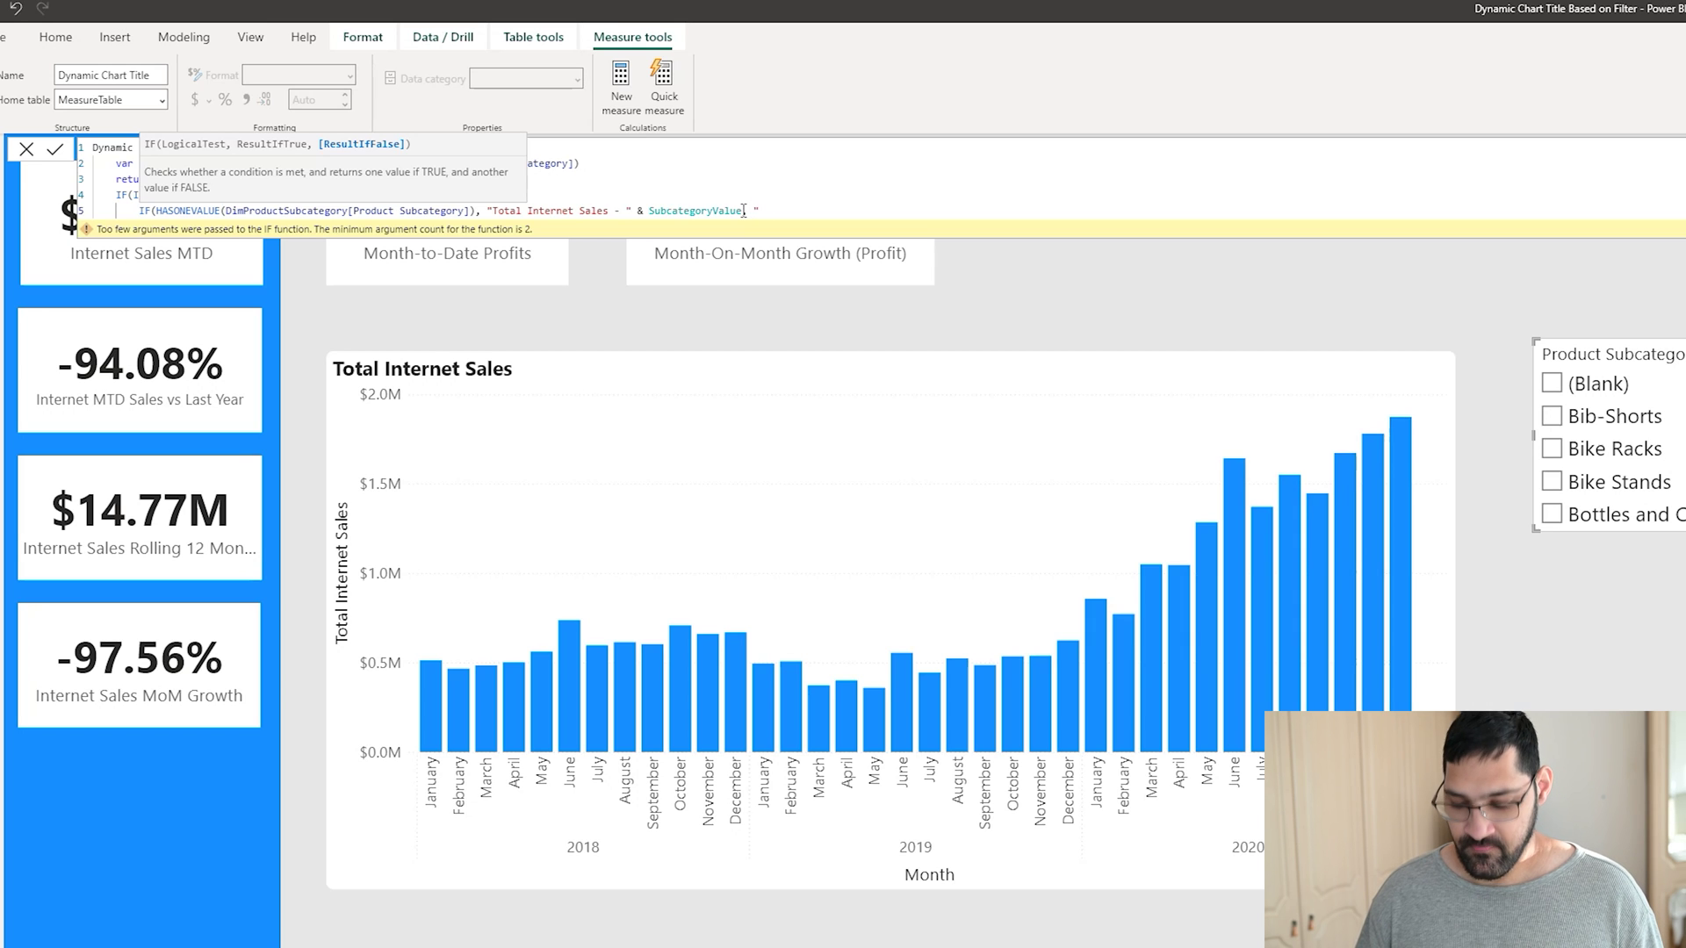
Step: Set the nested IF's false result to "Total Internet Sales - Multiple Subcategories" and close the nested function
{"action": "type", "text": "\"Total Internset"}
{"action": "key", "text": "BackSpace"}
{"action": "type", "text": "et Sales"}
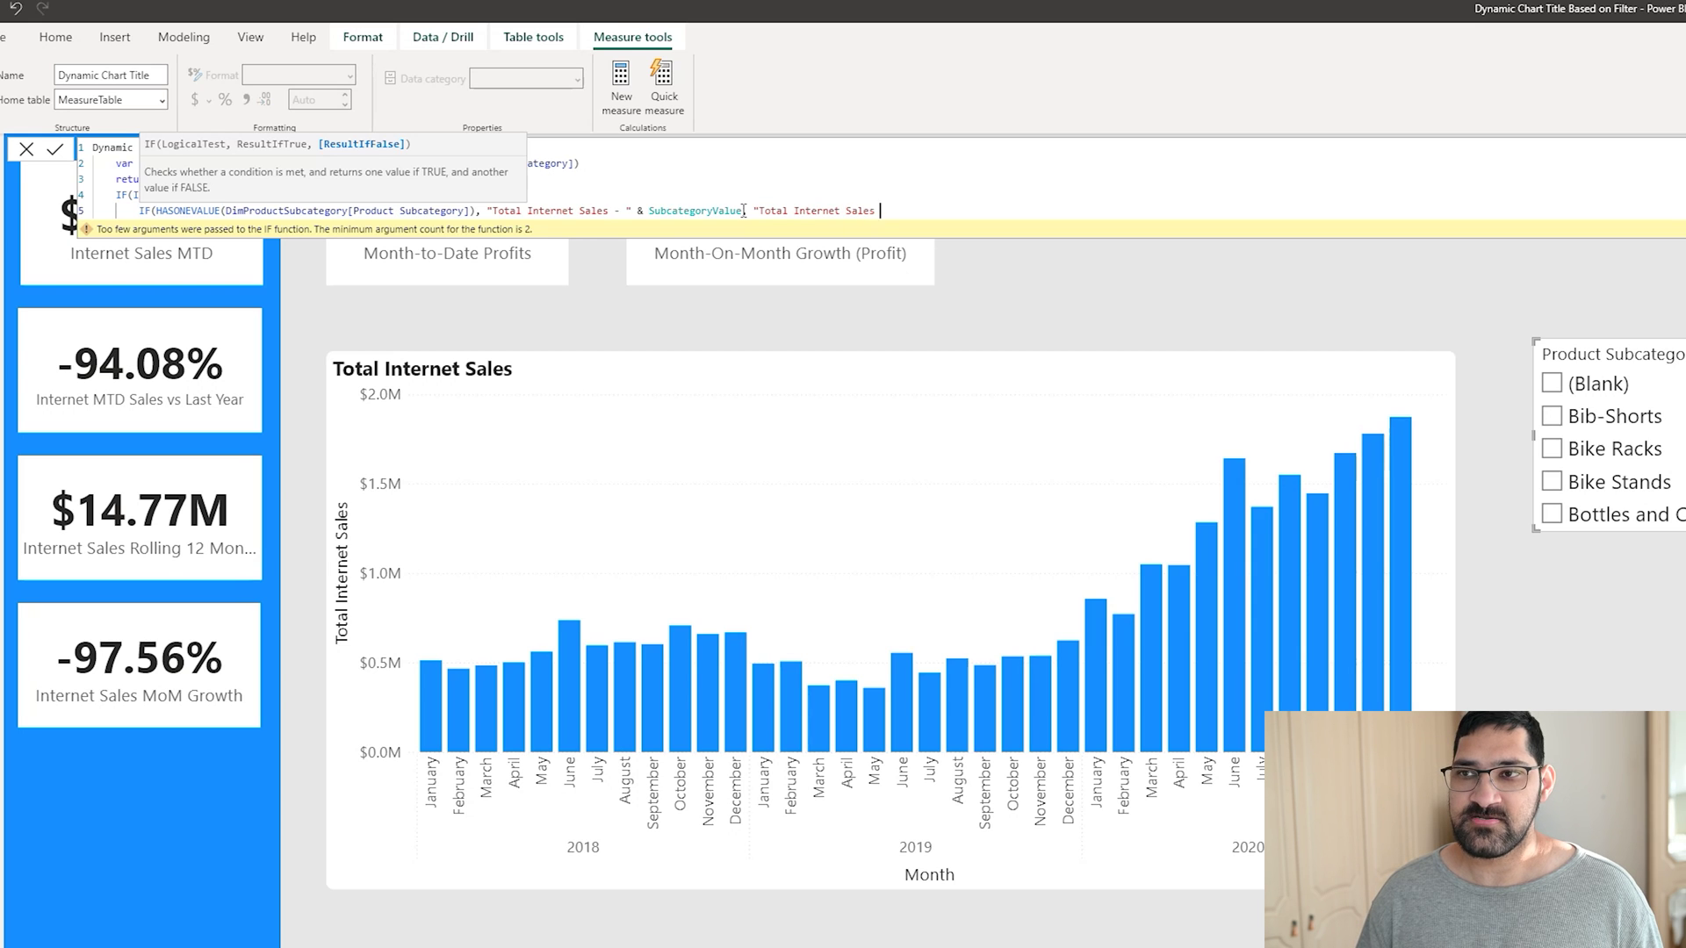
{"action": "type", "text": " - Multi"}
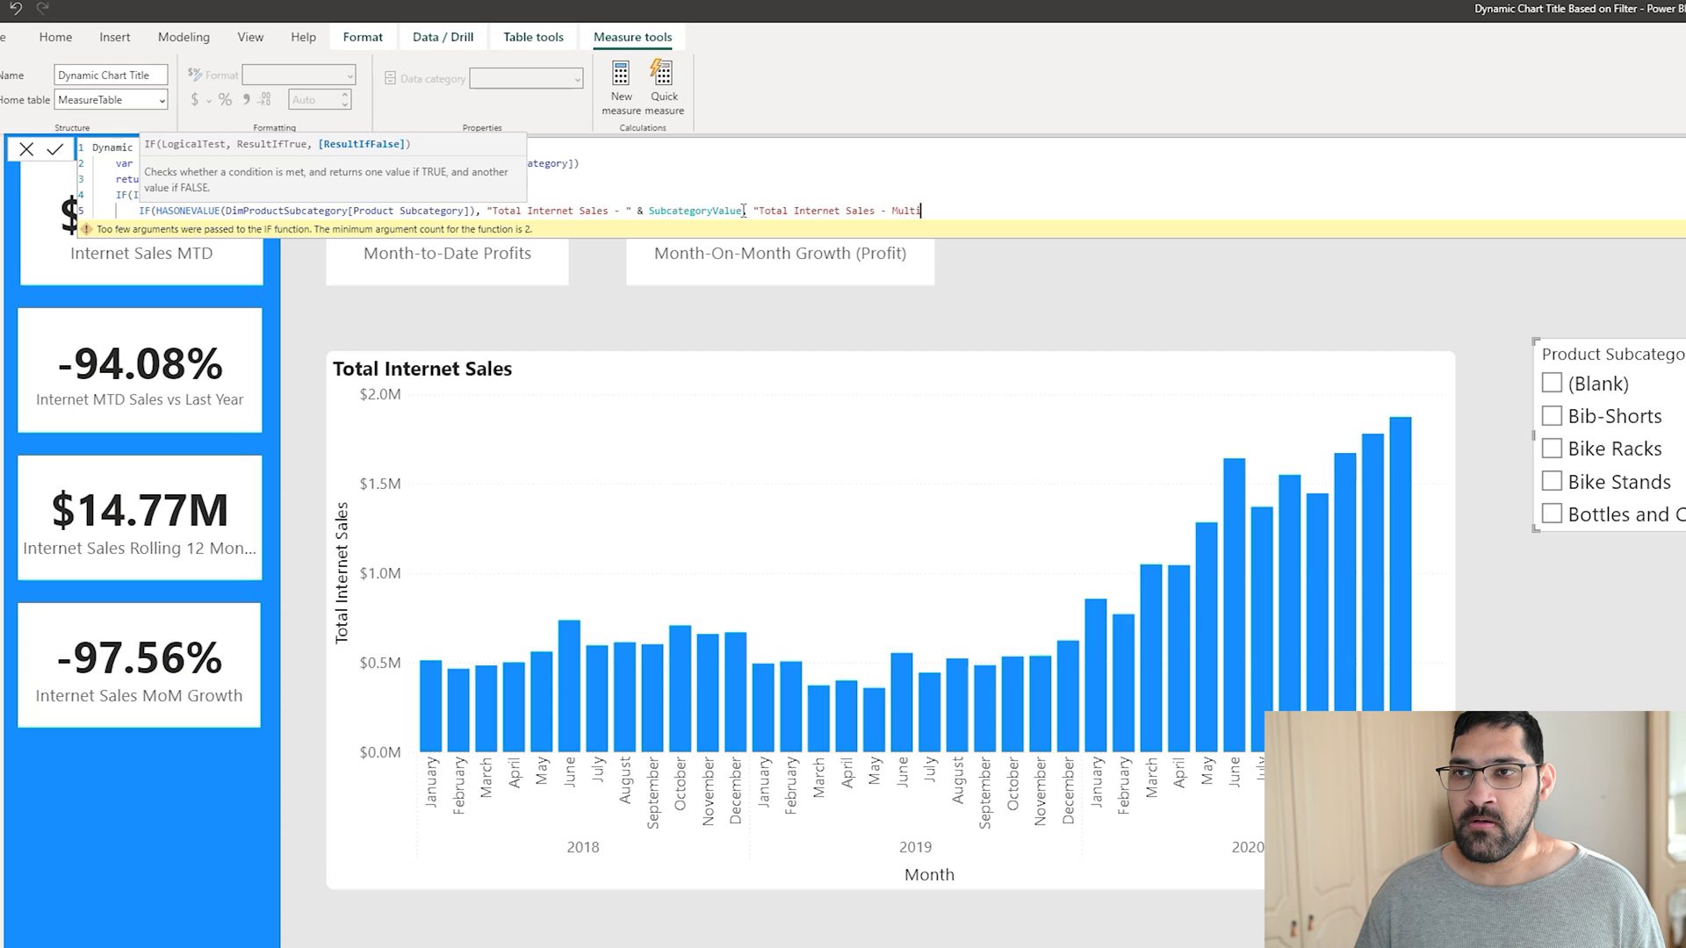
{"action": "type", "text": "ple"}
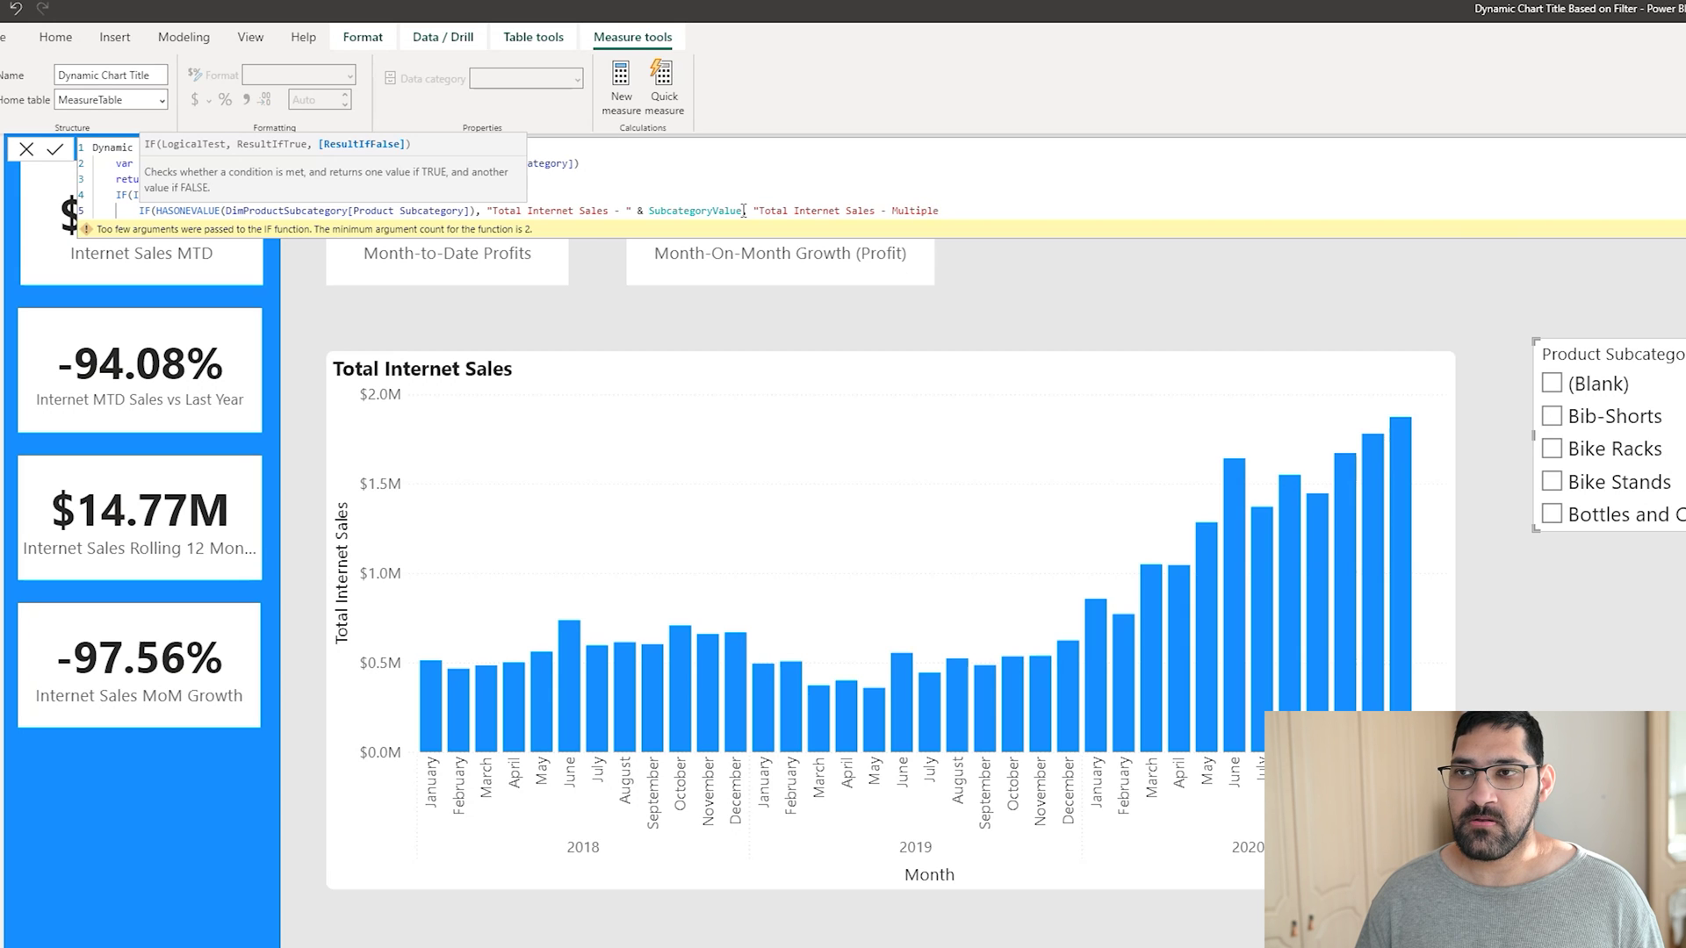
{"action": "type", "text": " Sub"}
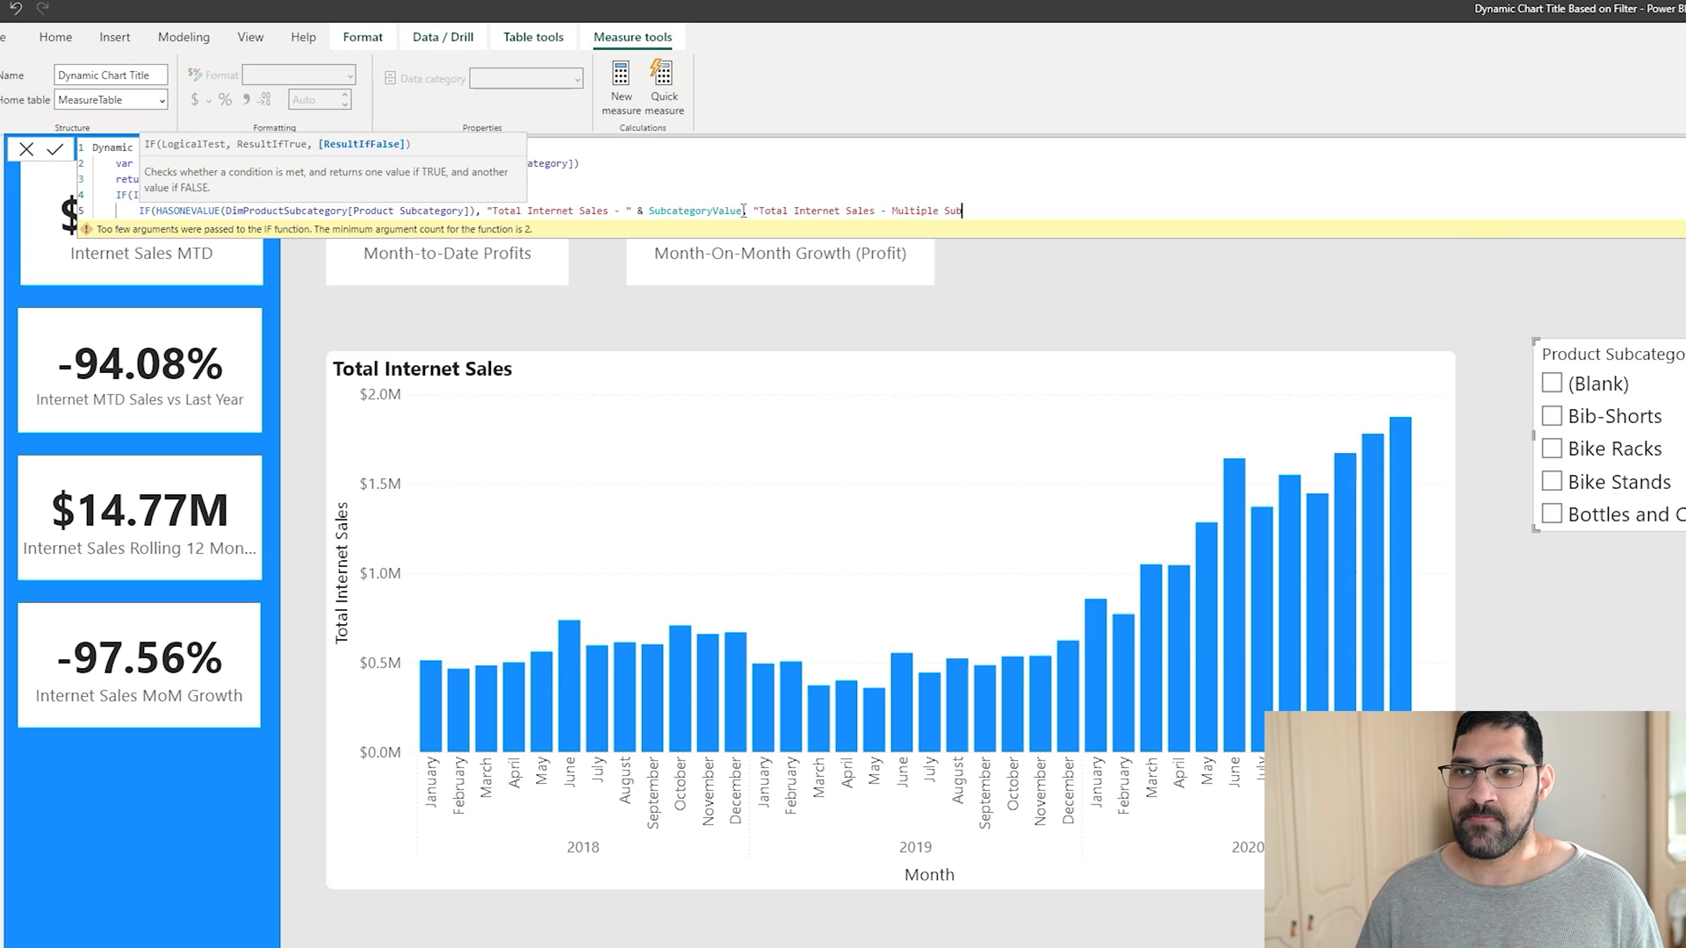
{"action": "type", "text": "categories\""}
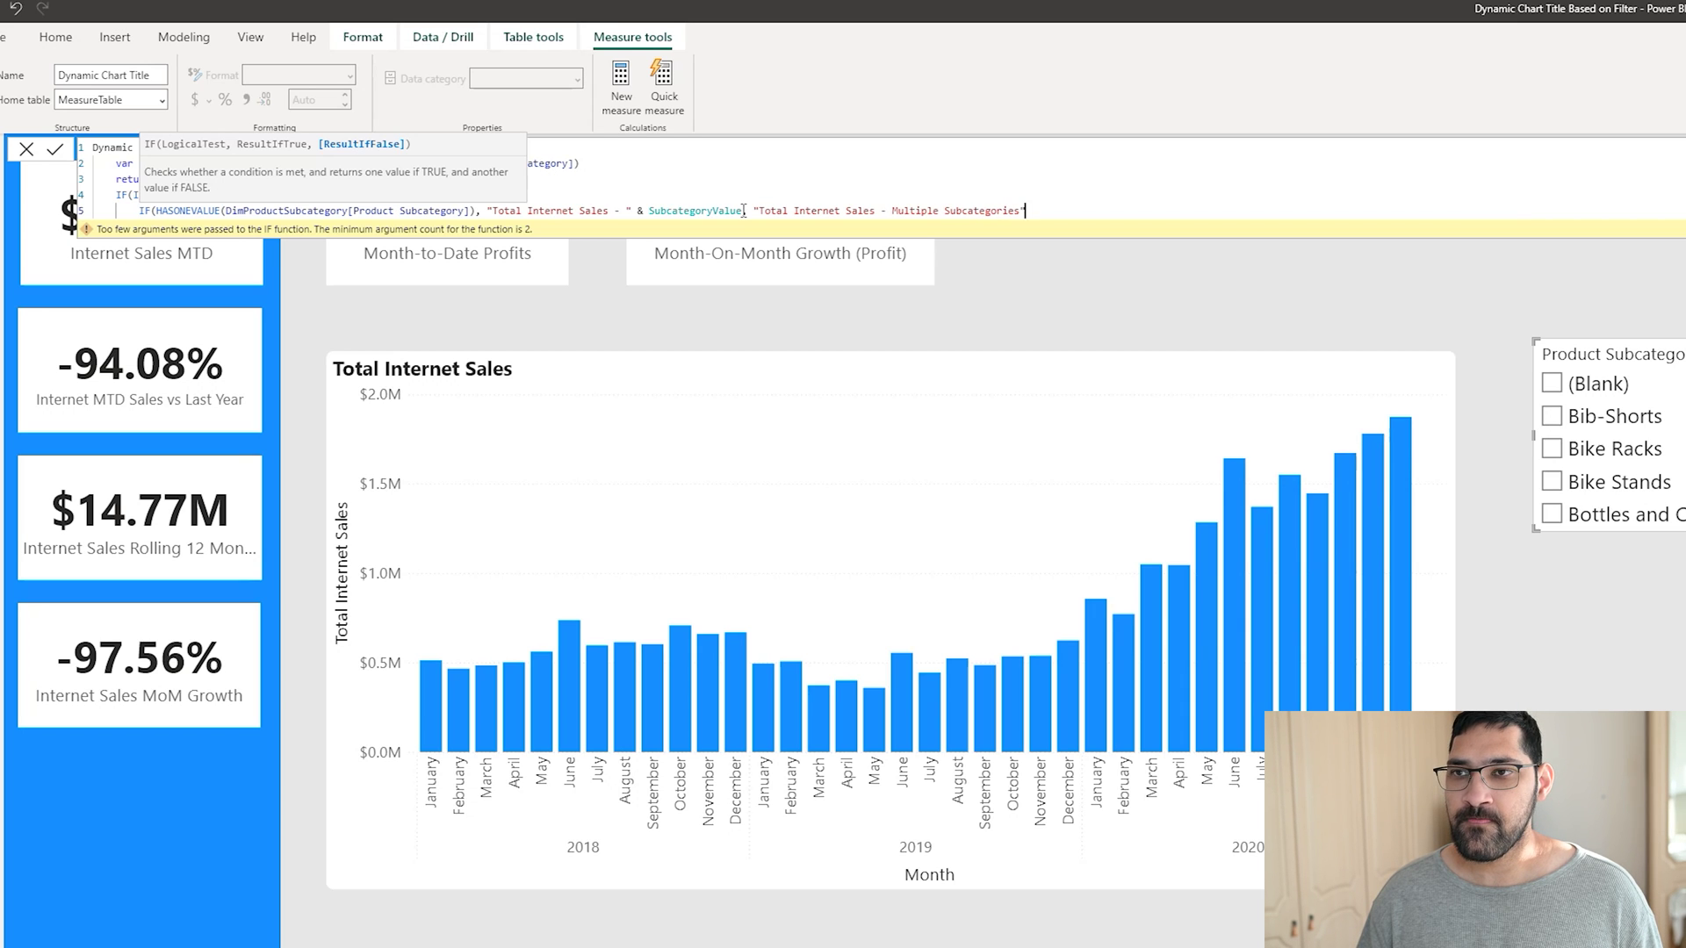
{"action": "type", "text": ")"}
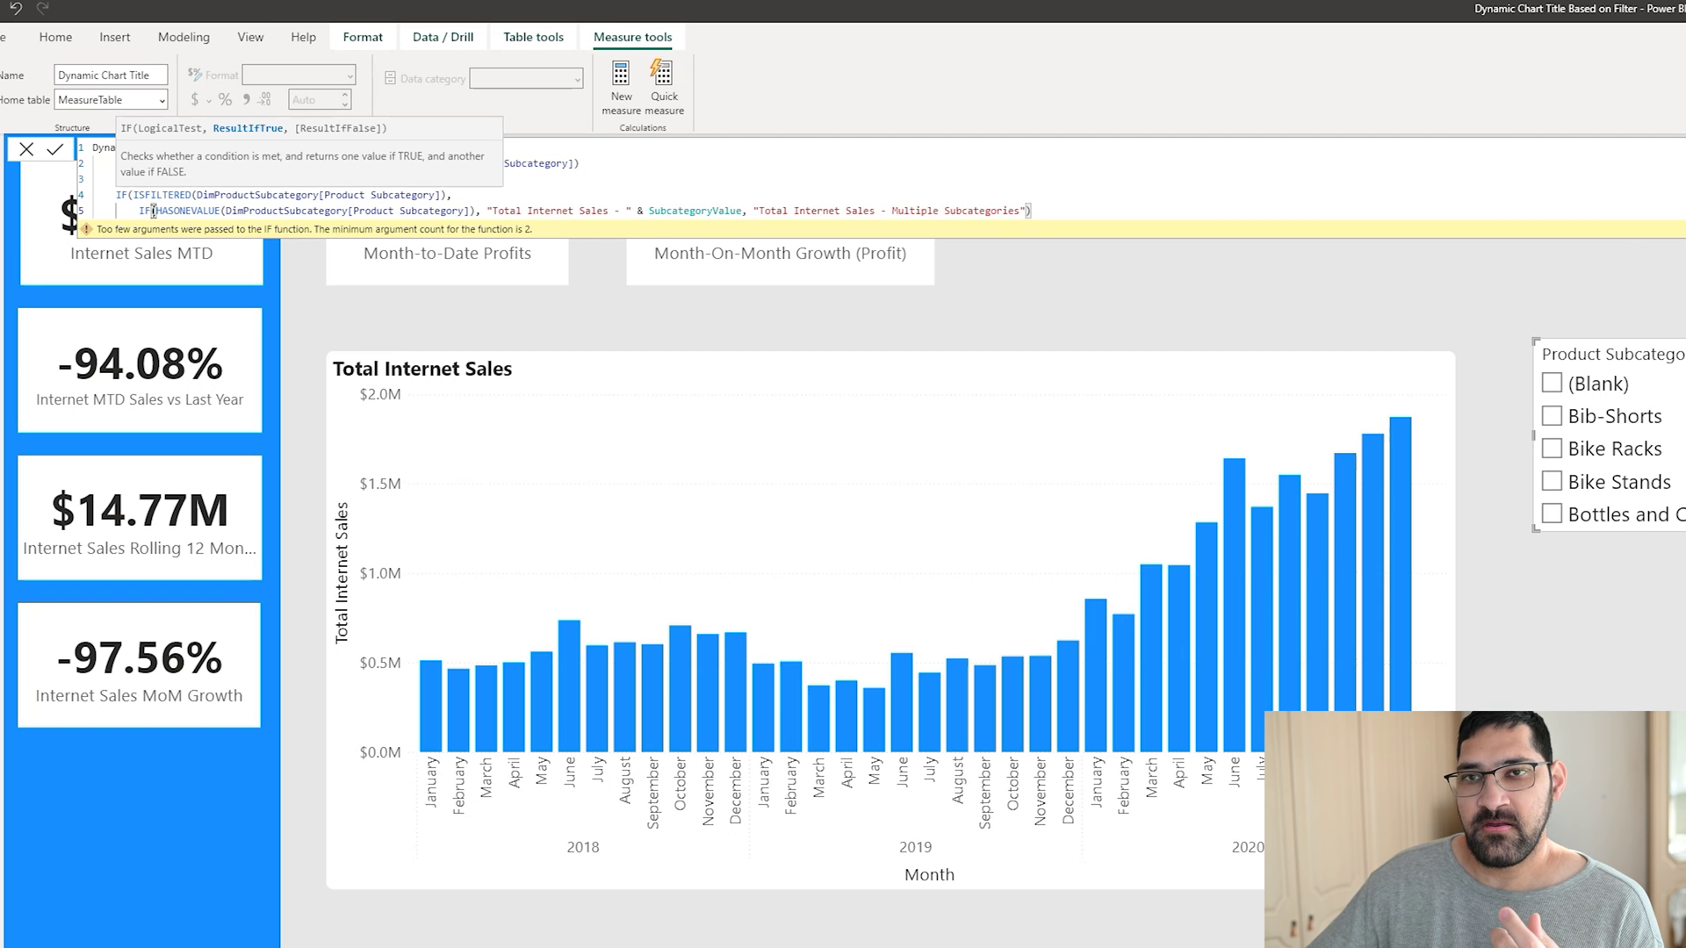
{"action": "left_click_drag", "start_coordinate": [159, 211], "coordinate": [313, 211]}
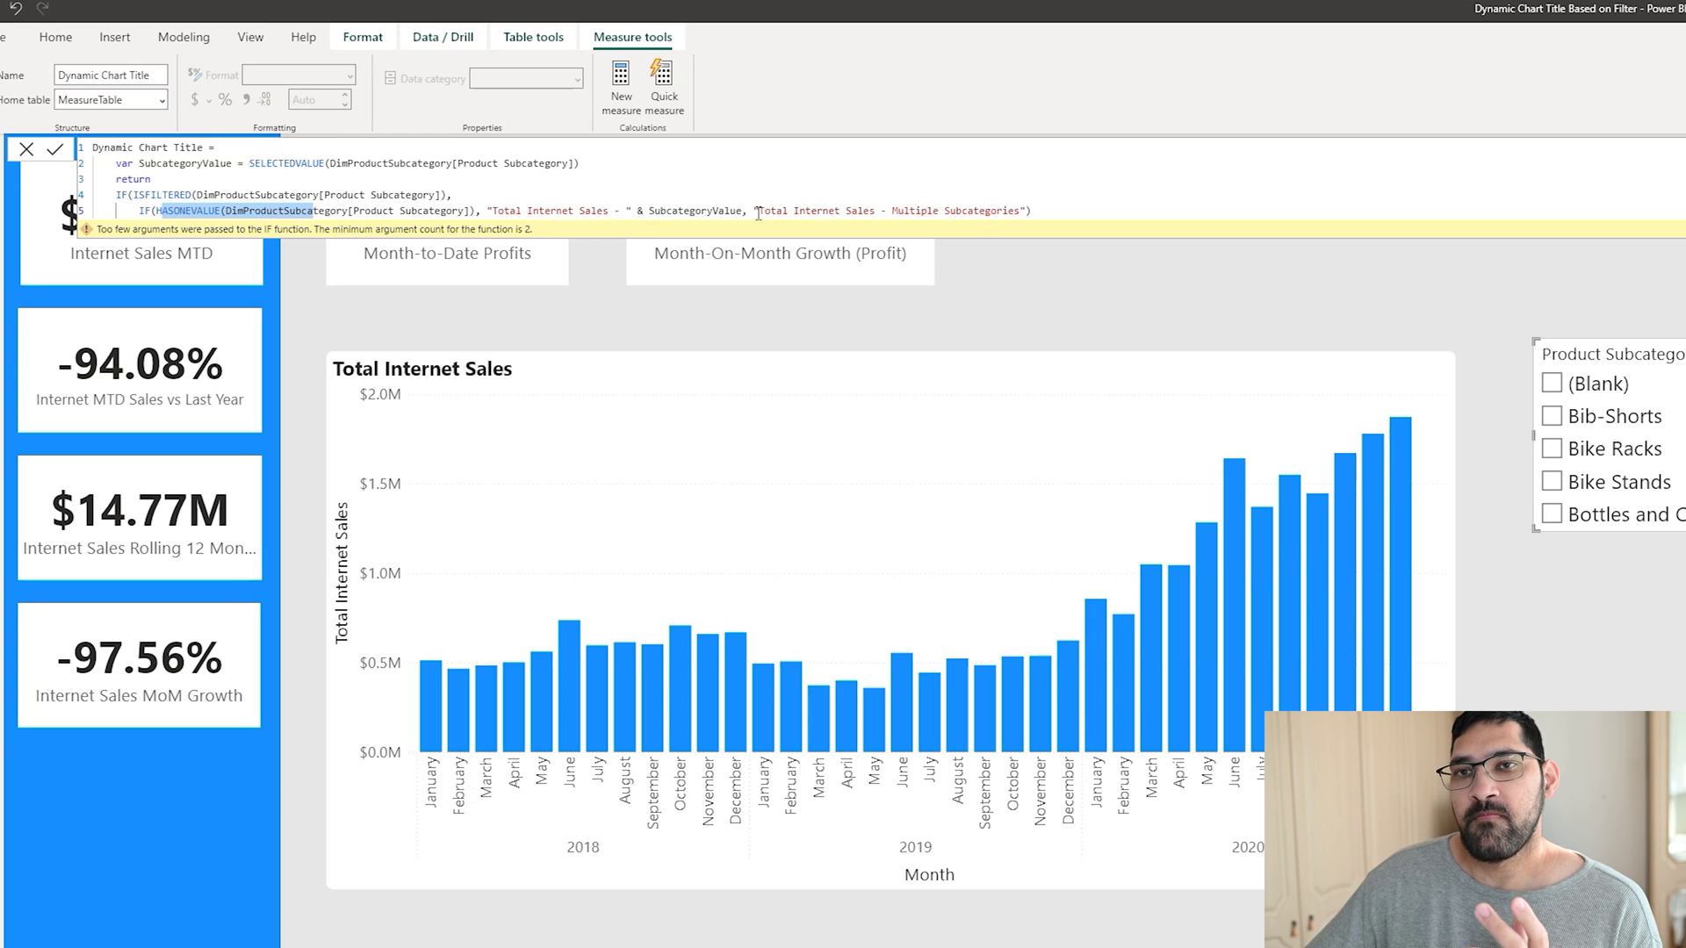
{"action": "left_click_drag", "start_coordinate": [156, 211], "coordinate": [220, 210]}
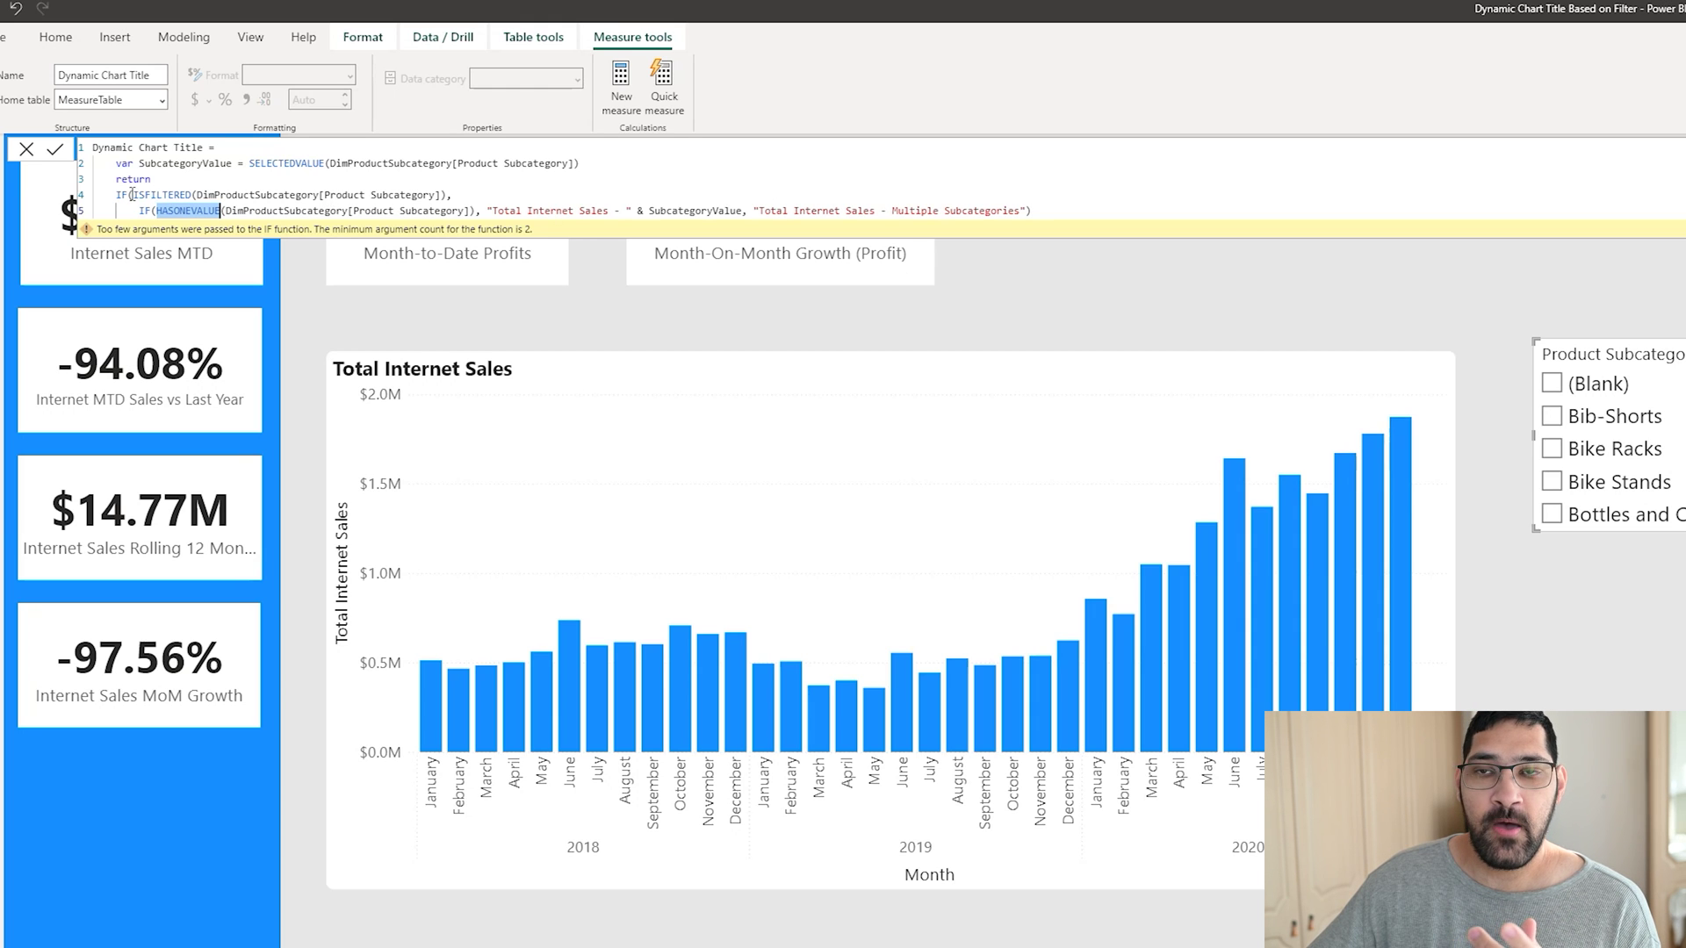
{"action": "left_click_drag", "start_coordinate": [131, 195], "coordinate": [251, 195]}
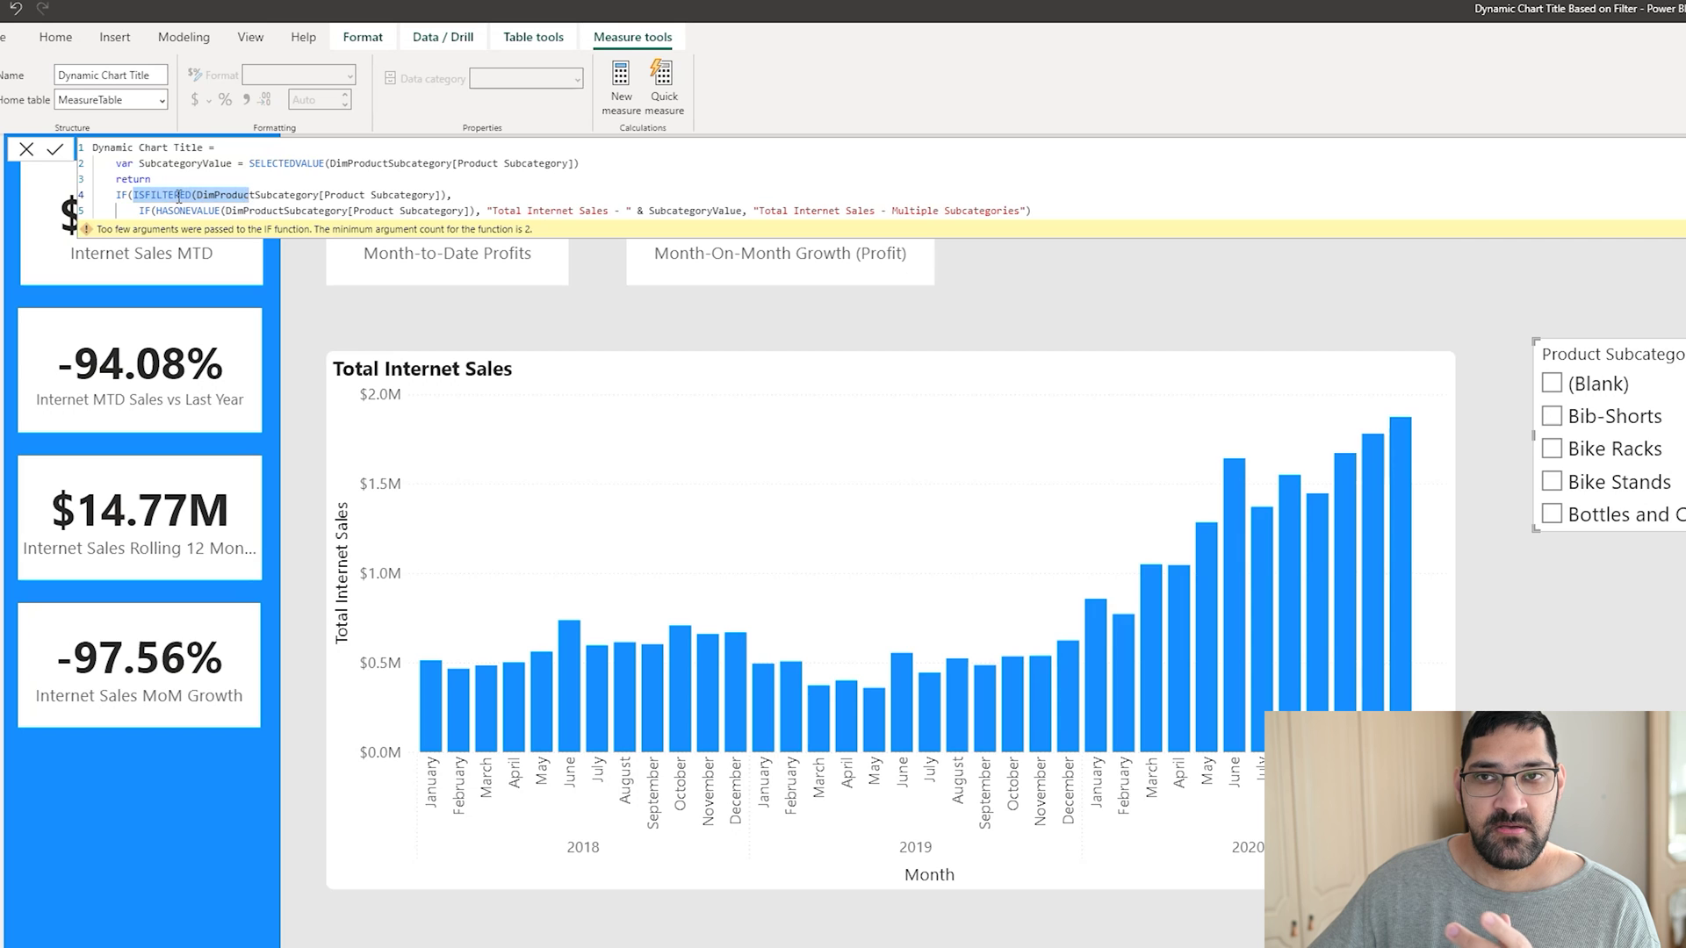
{"action": "left_click", "coordinate": [179, 196]}
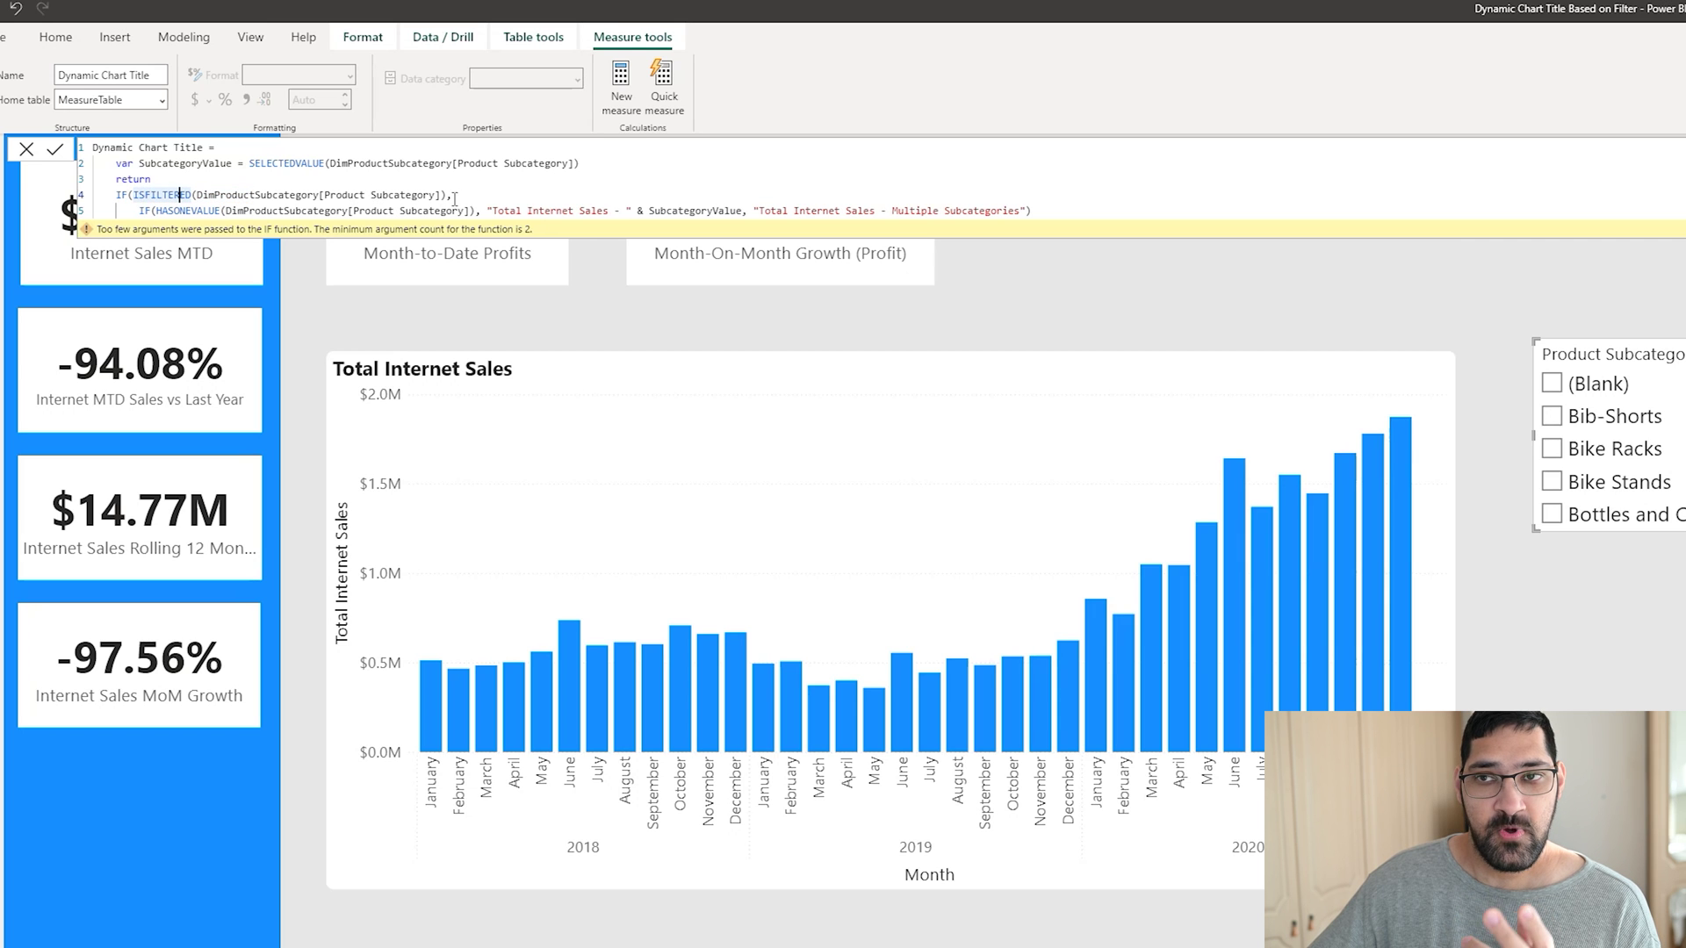
Step: Add "Total Internet Sales" on a new line as the outer IF's false result, and commit the measure
{"action": "left_click", "coordinate": [1058, 214]}
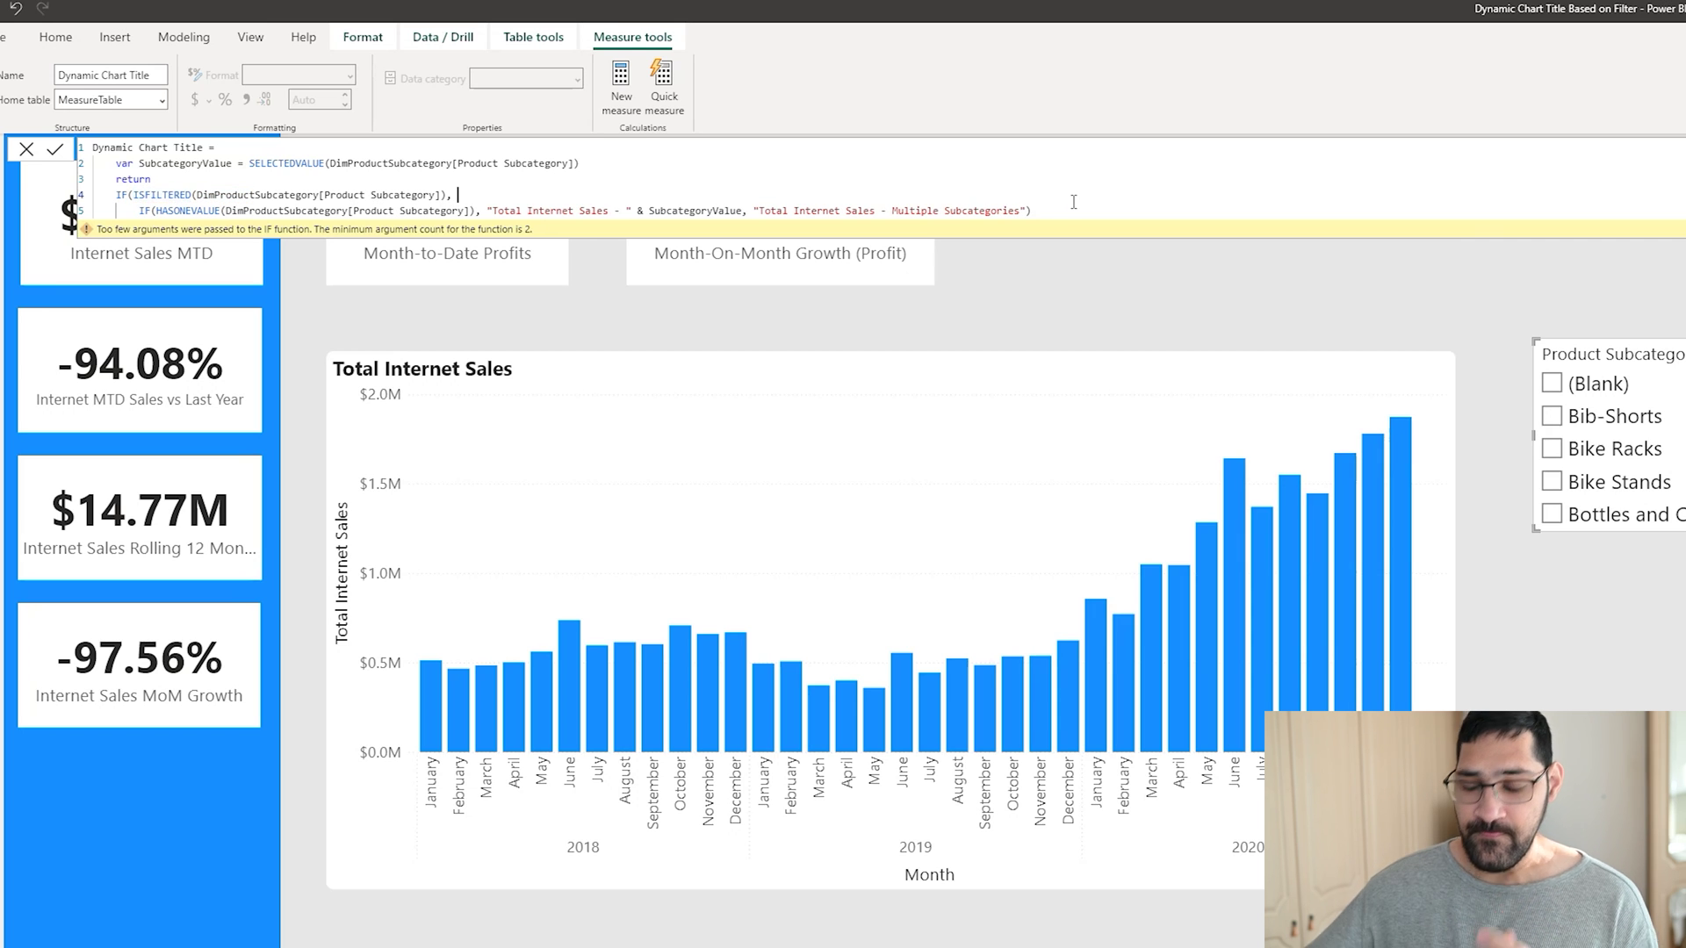
{"action": "type", "text": ","}
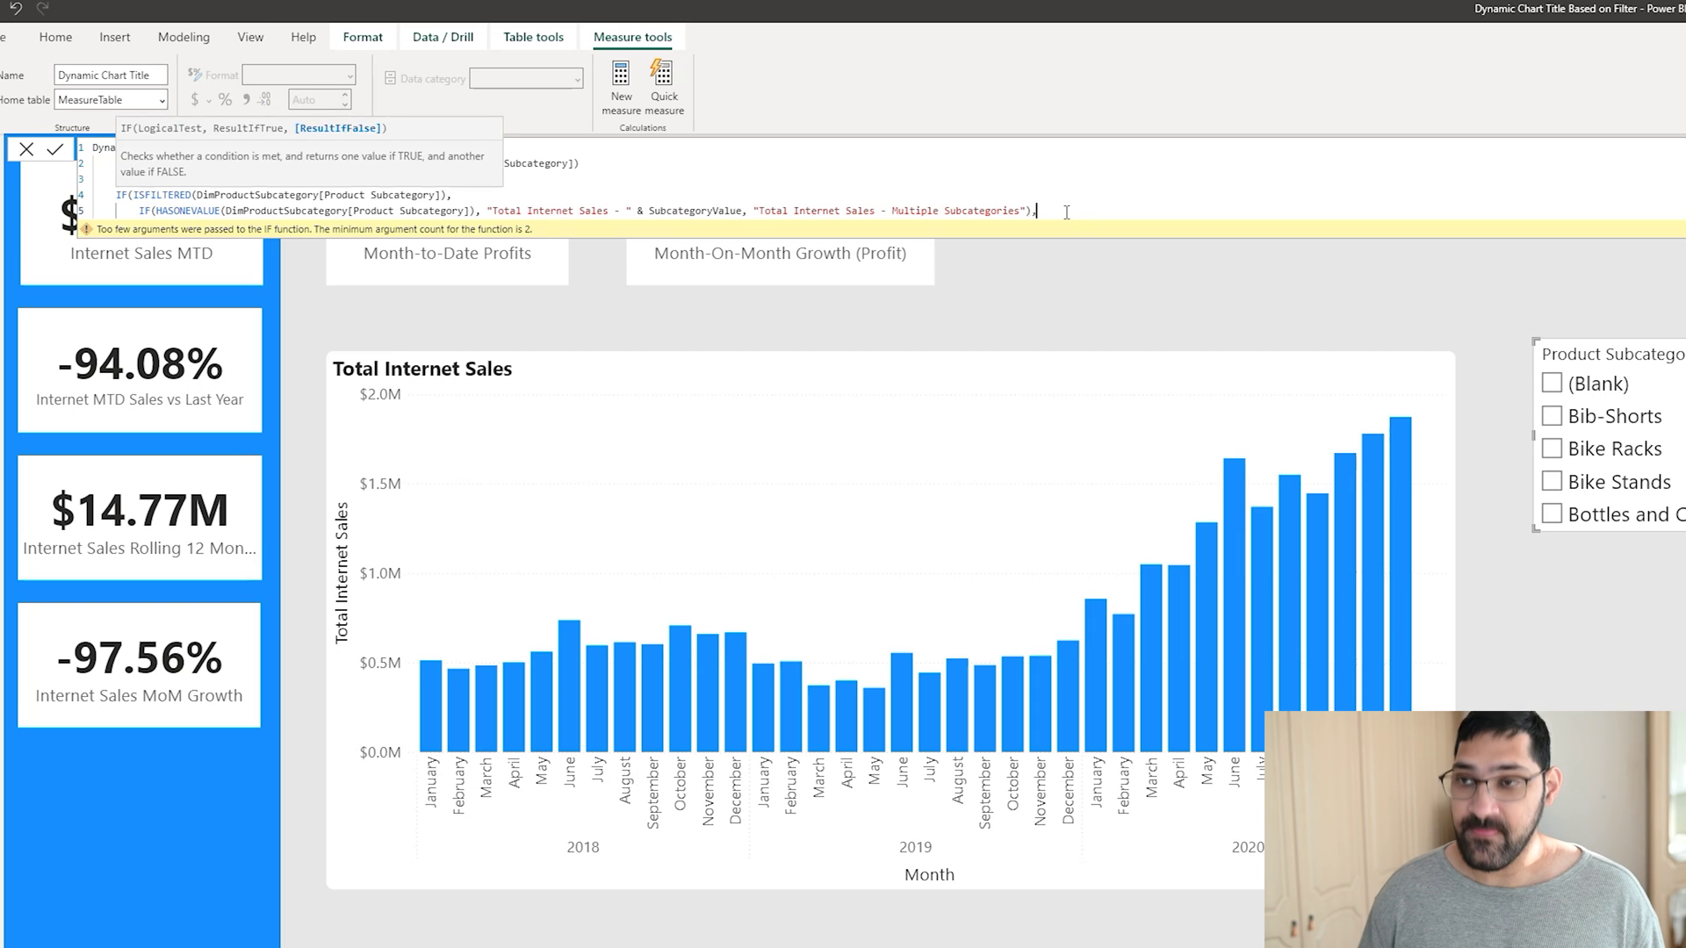
{"action": "key", "text": "shift+Return"}
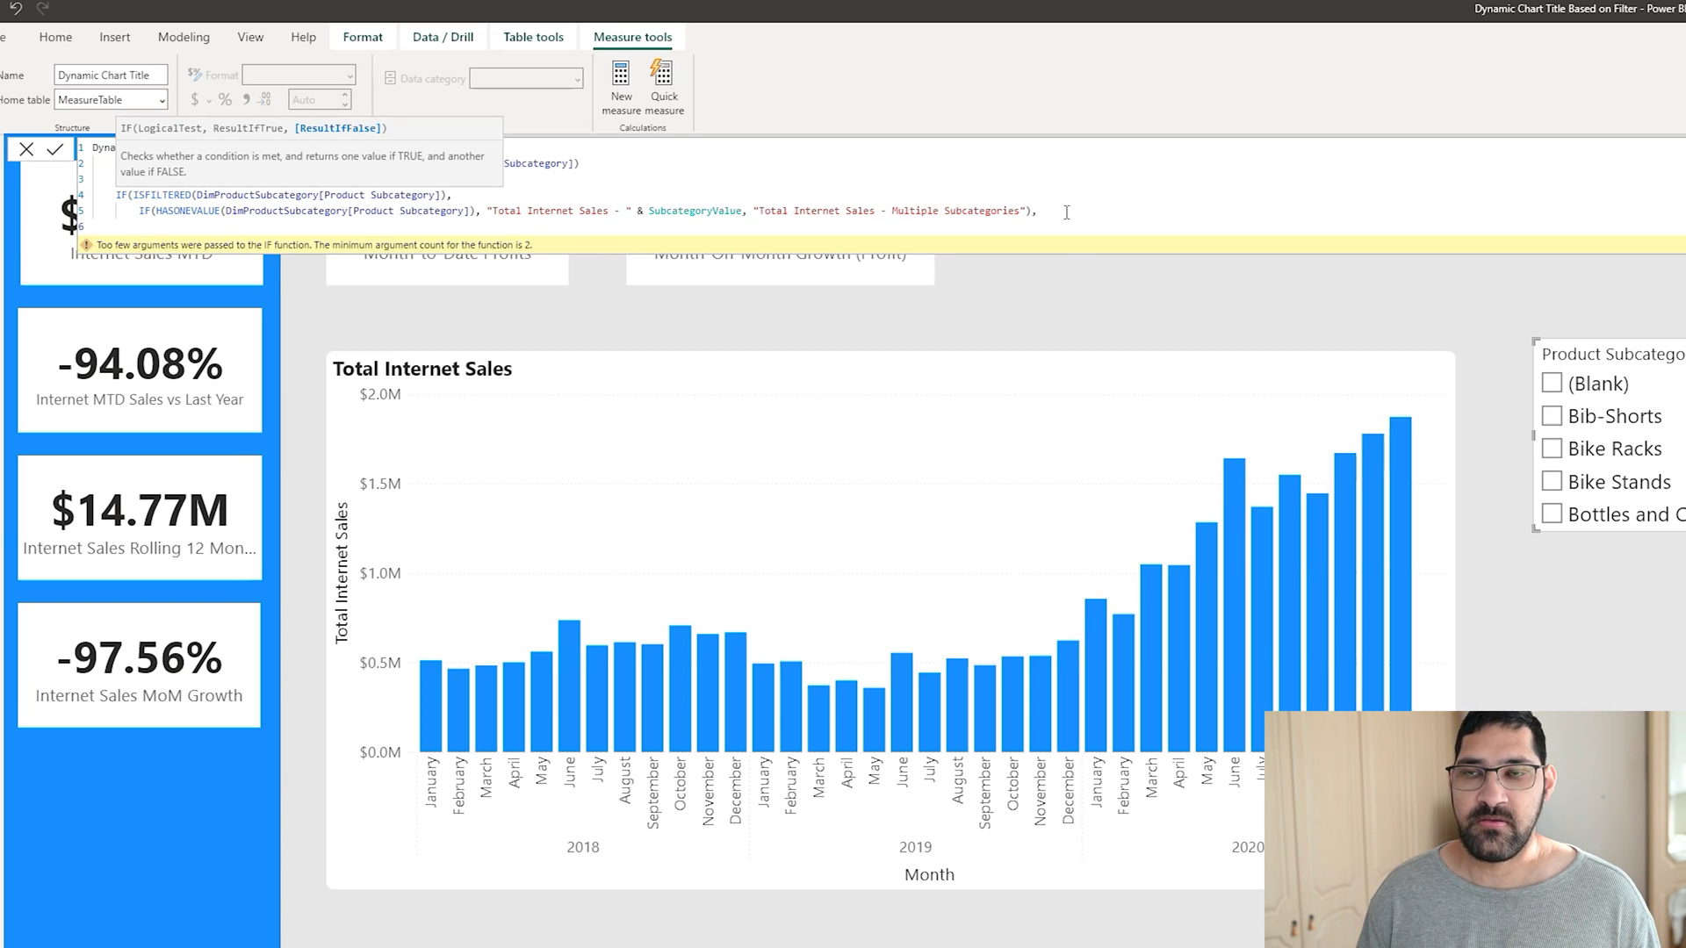
{"action": "type", "text": "\""}
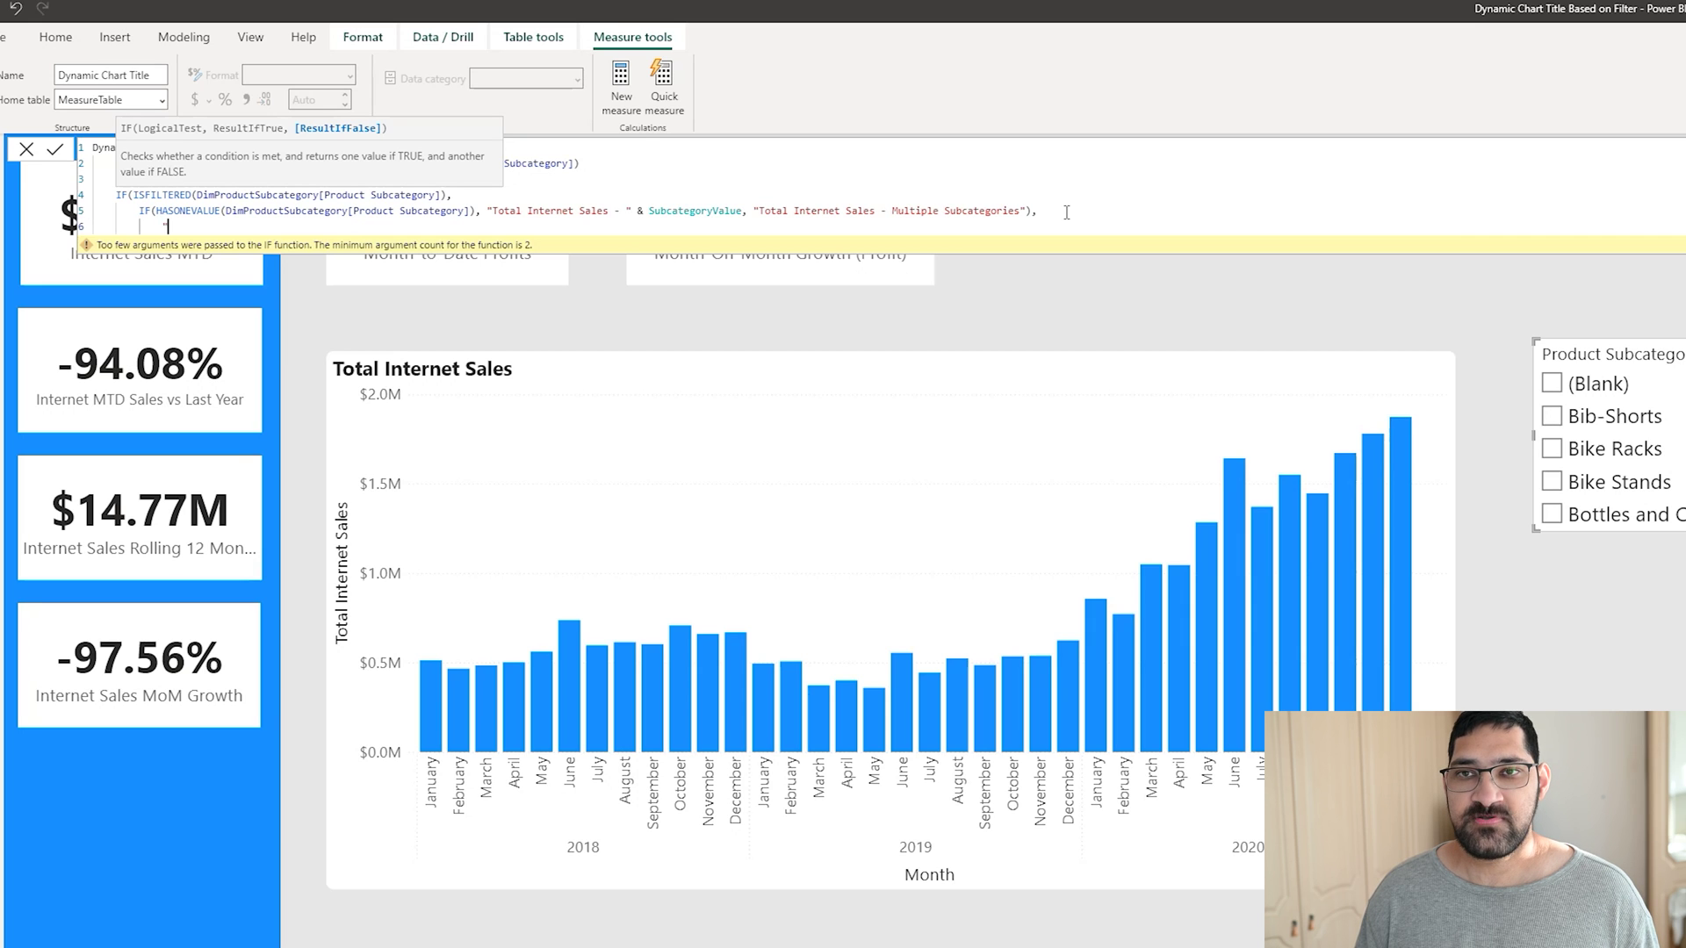
{"action": "type", "text": "Tota"}
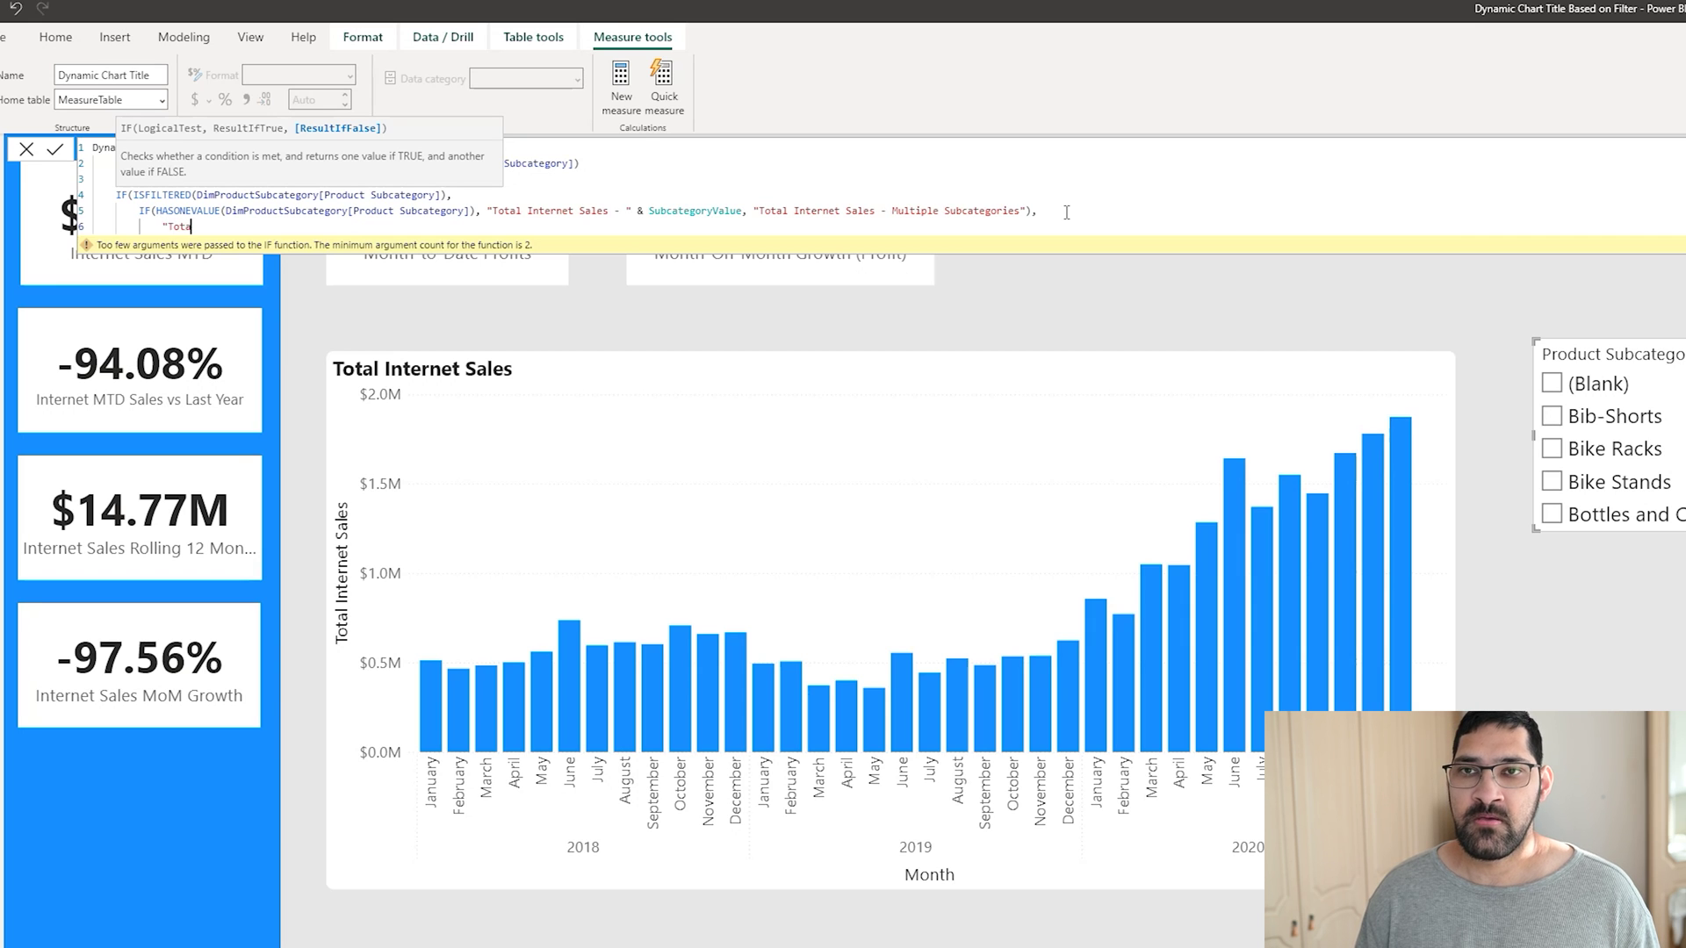
{"action": "type", "text": "l Internet Sales\")"}
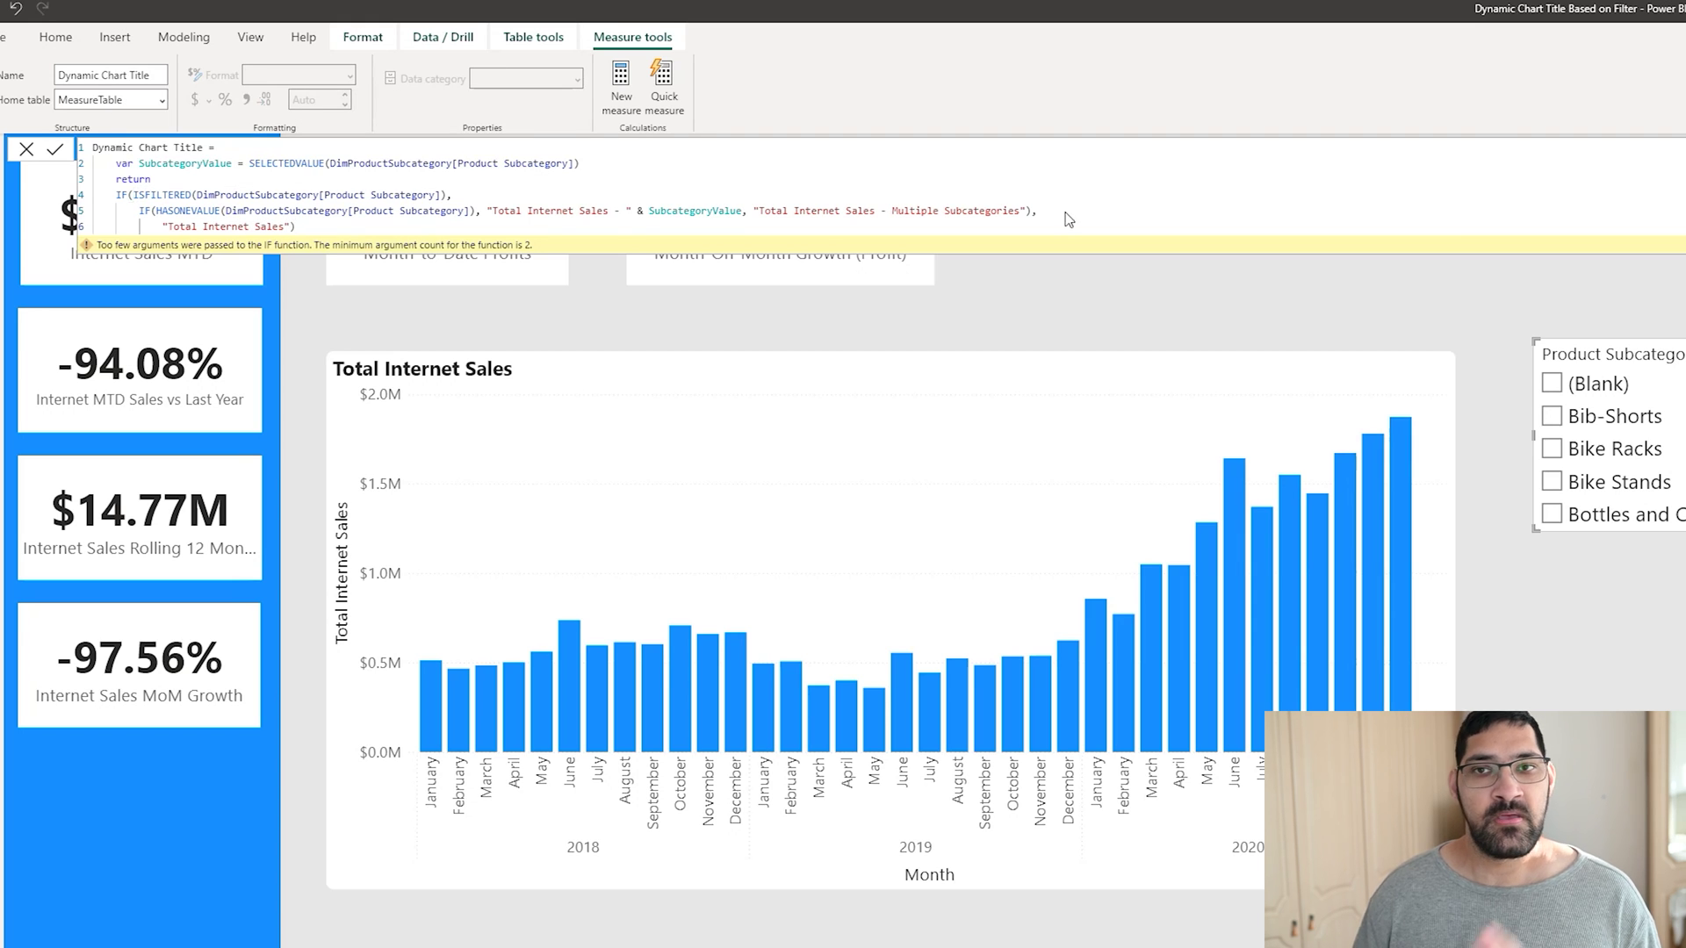
{"action": "left_click", "coordinate": [1018, 262]}
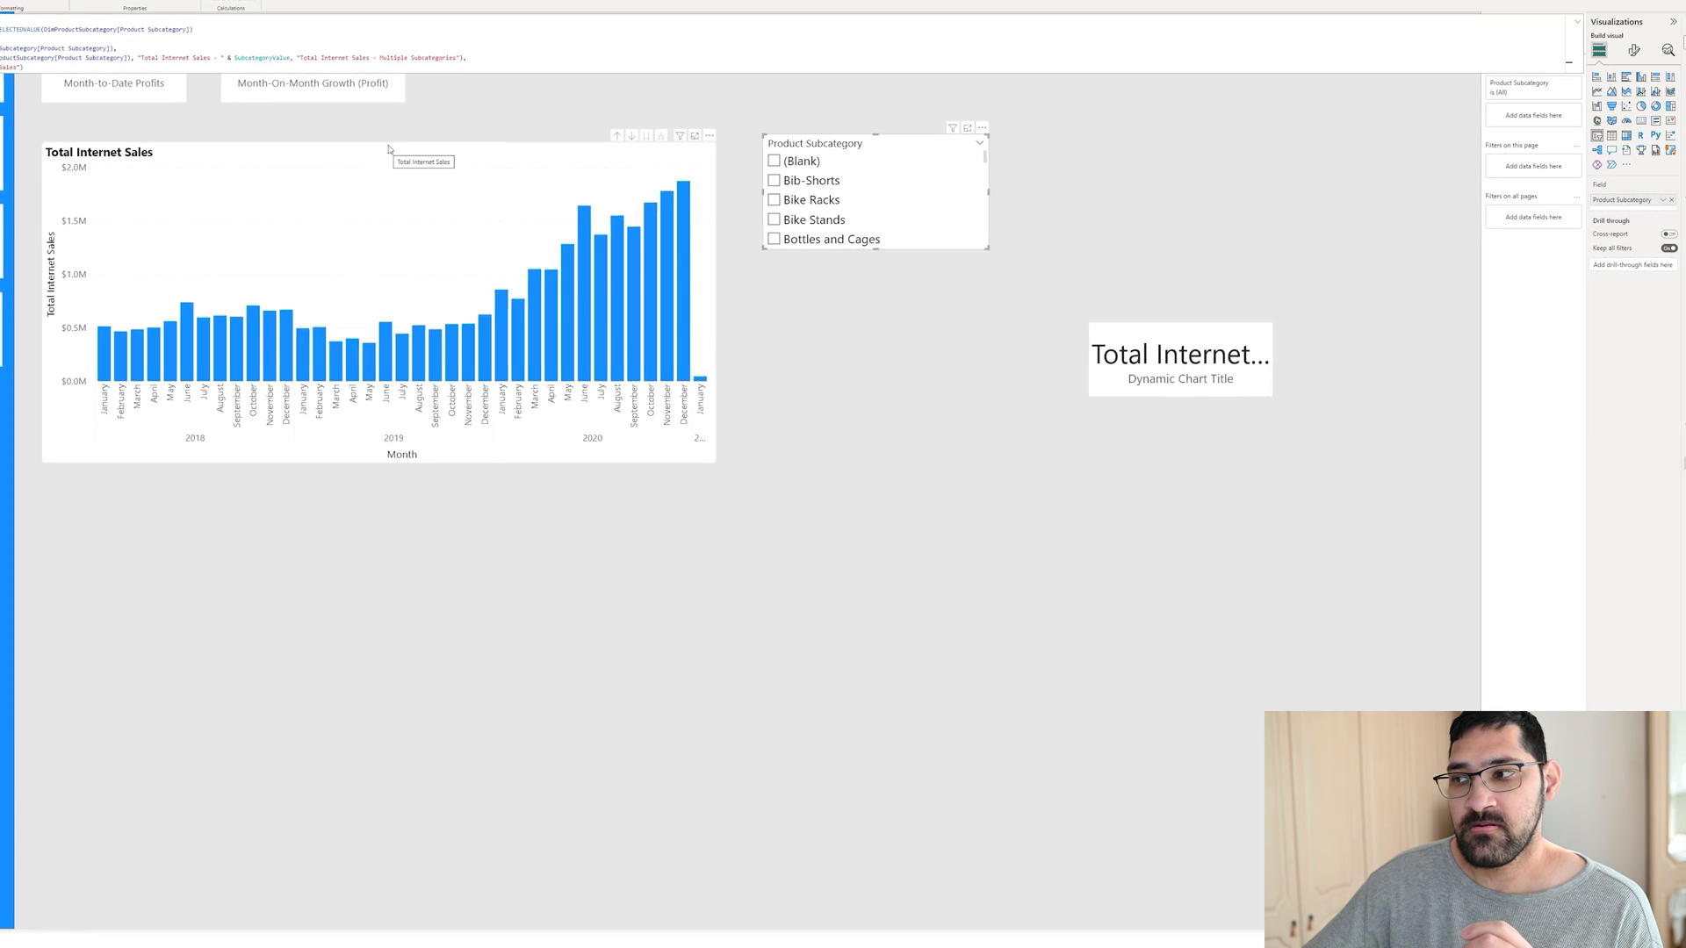
Step: Open the conditional formatting settings for the title text of the Total Internet Sales column chart
{"action": "left_click", "coordinate": [389, 150]}
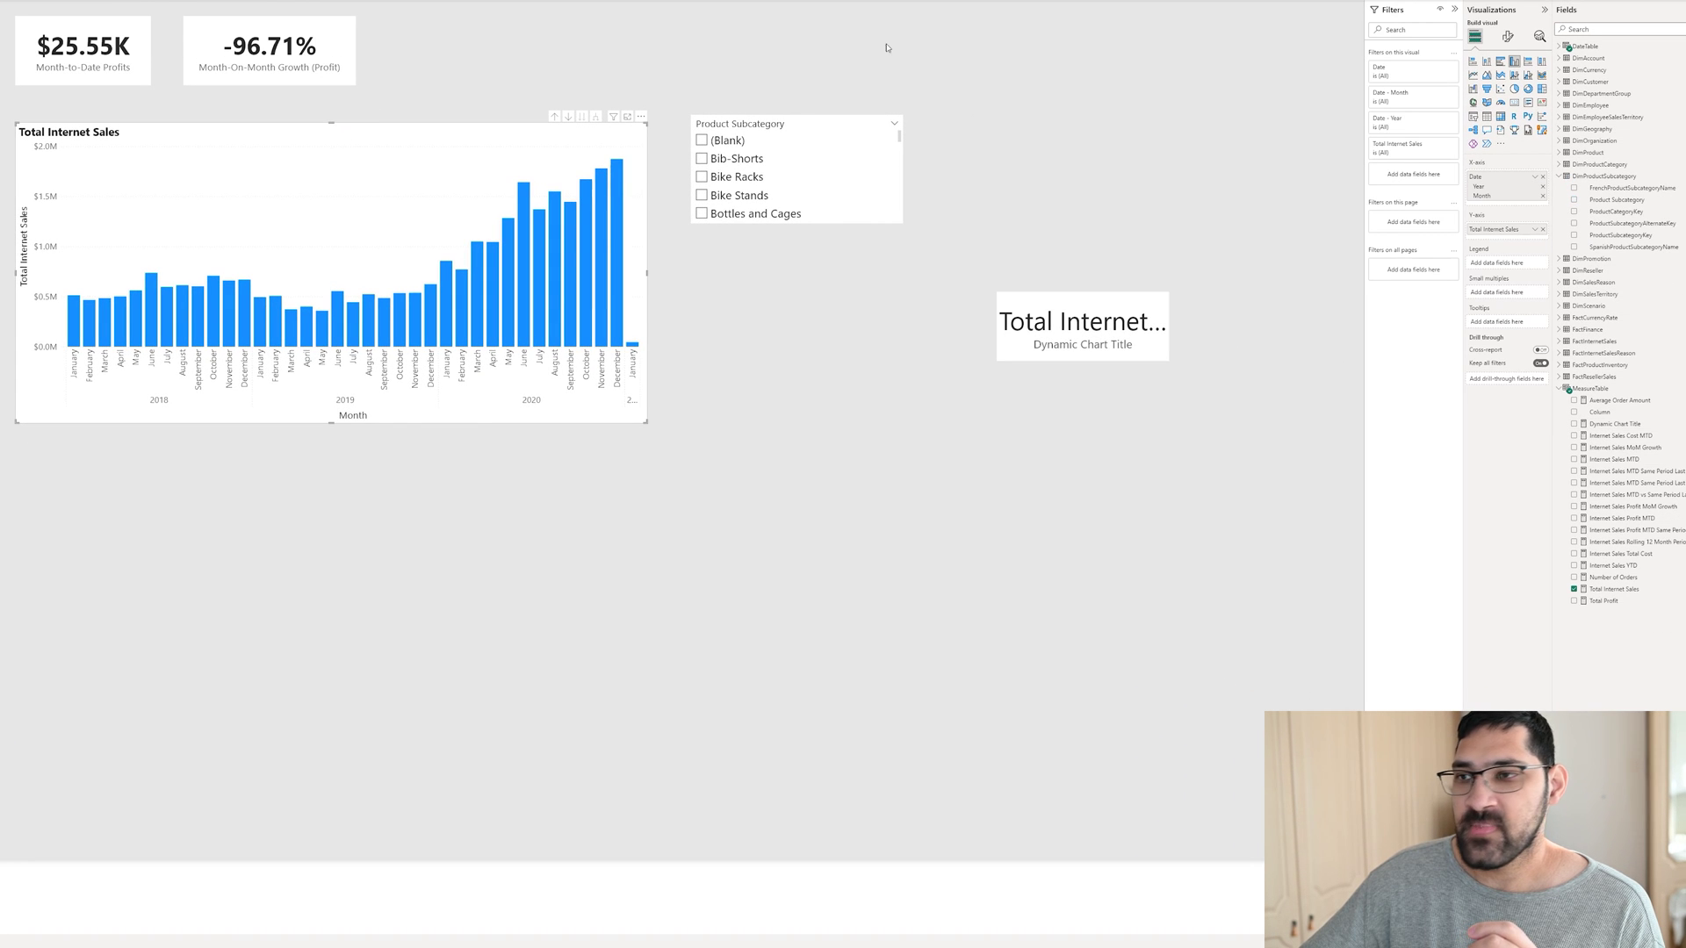
{"action": "left_click", "coordinate": [1506, 36]}
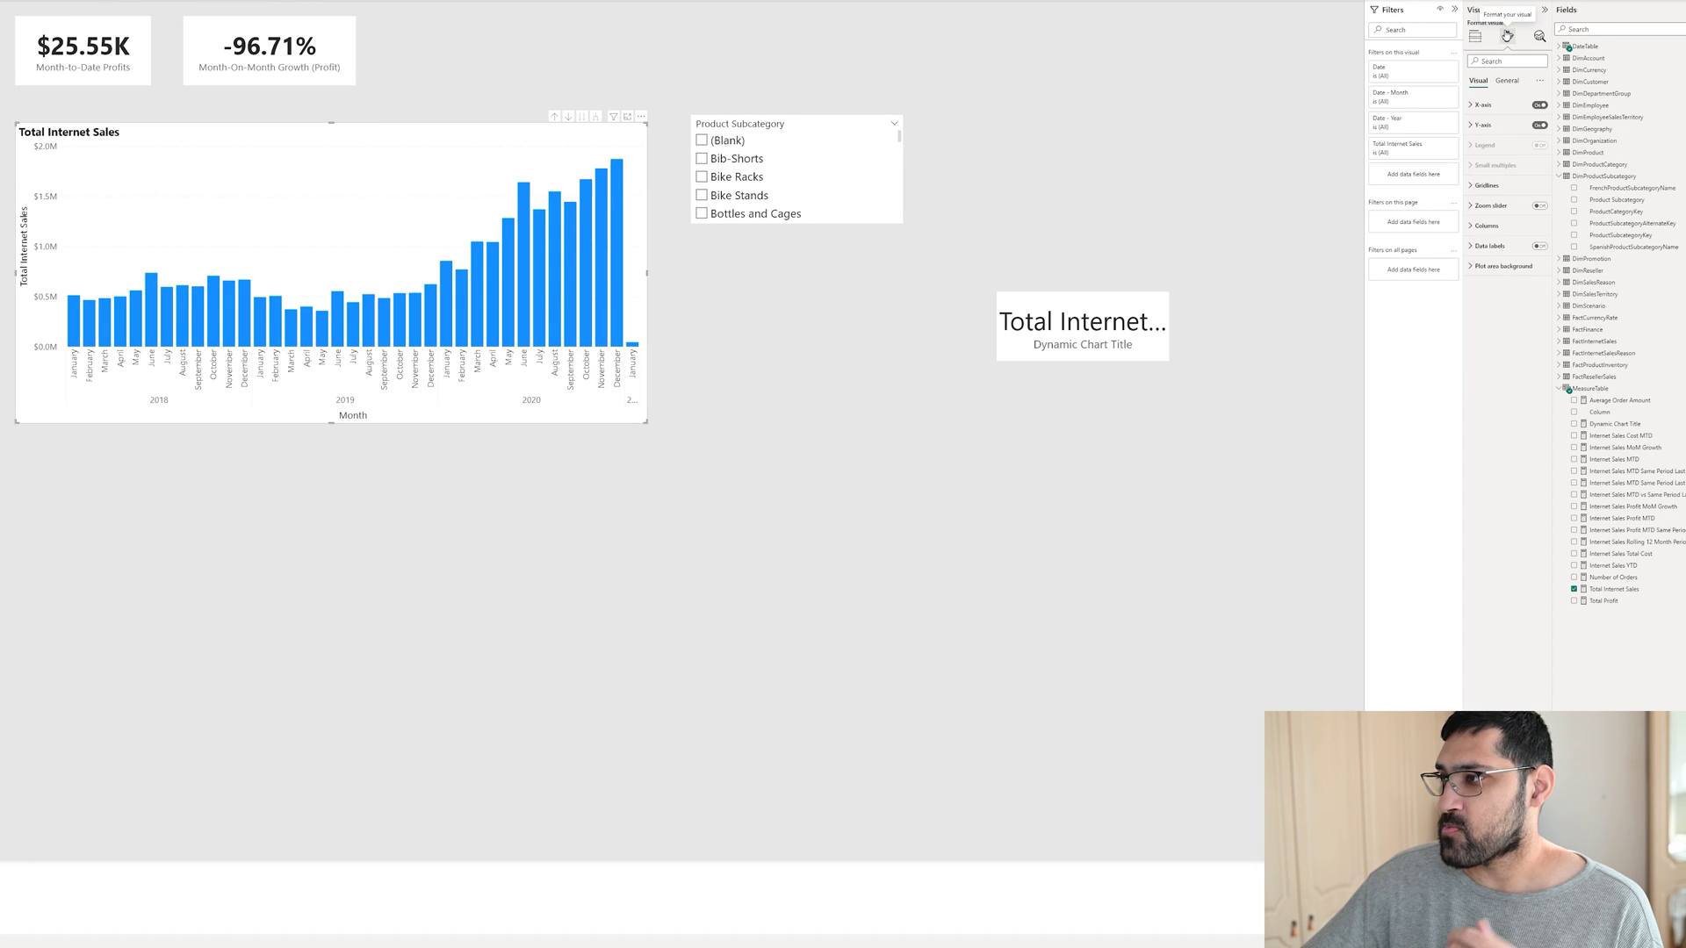
{"action": "left_click", "coordinate": [1507, 79]}
{"action": "left_click", "coordinate": [1484, 126]}
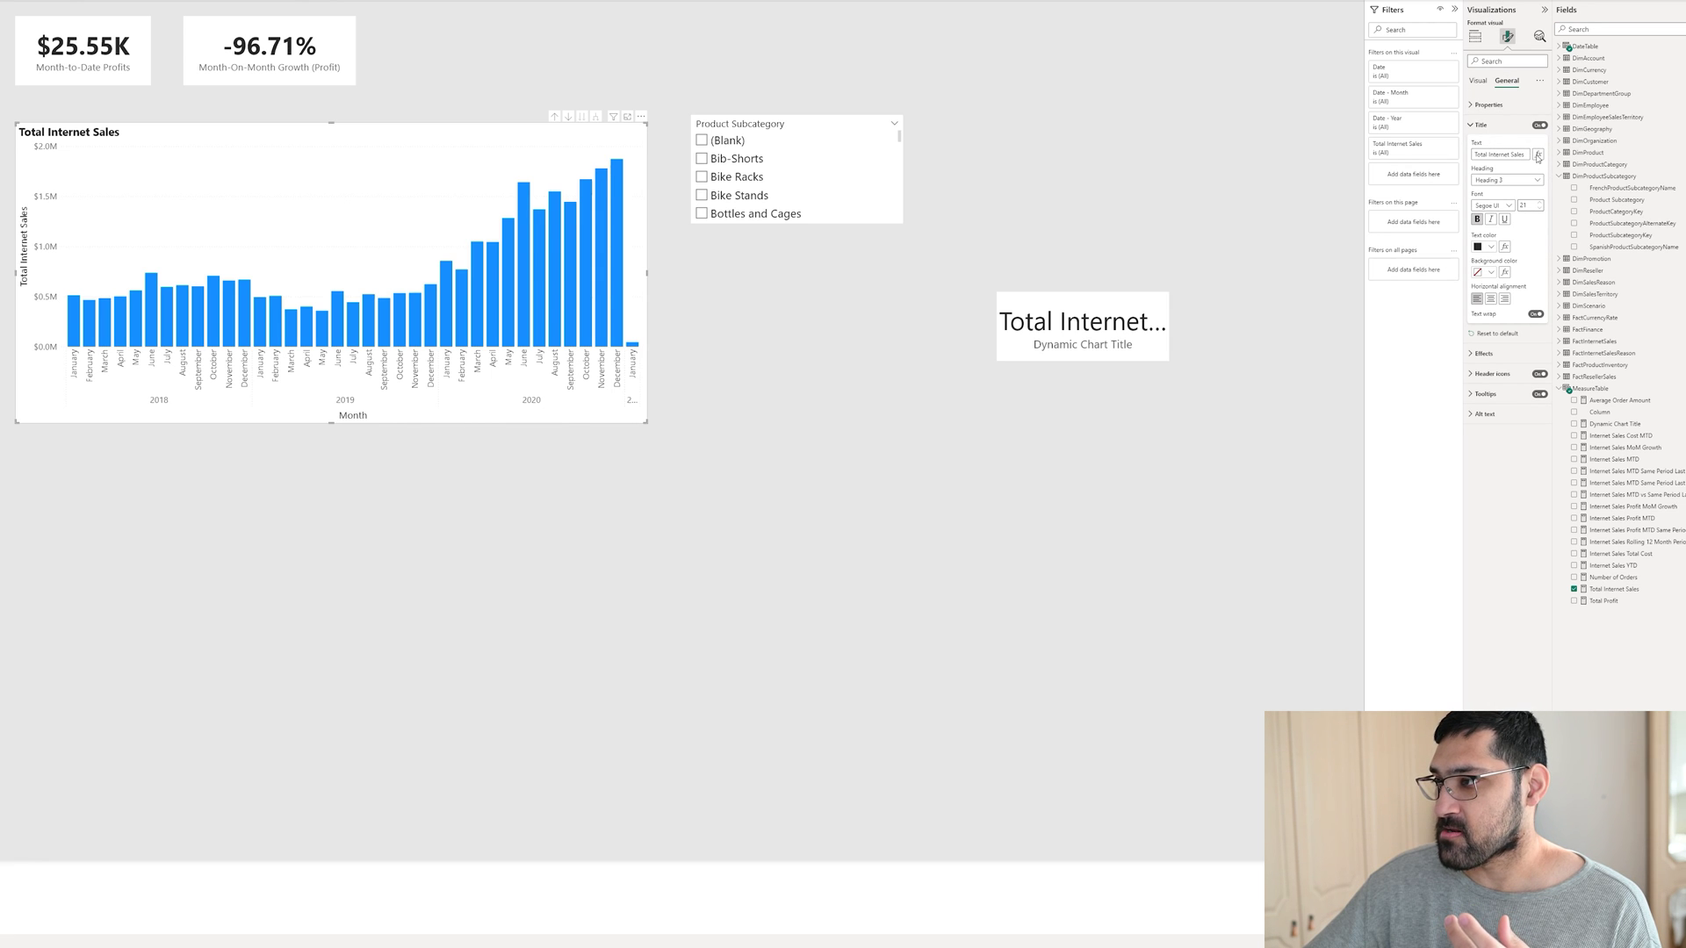
{"action": "left_click", "coordinate": [1537, 156]}
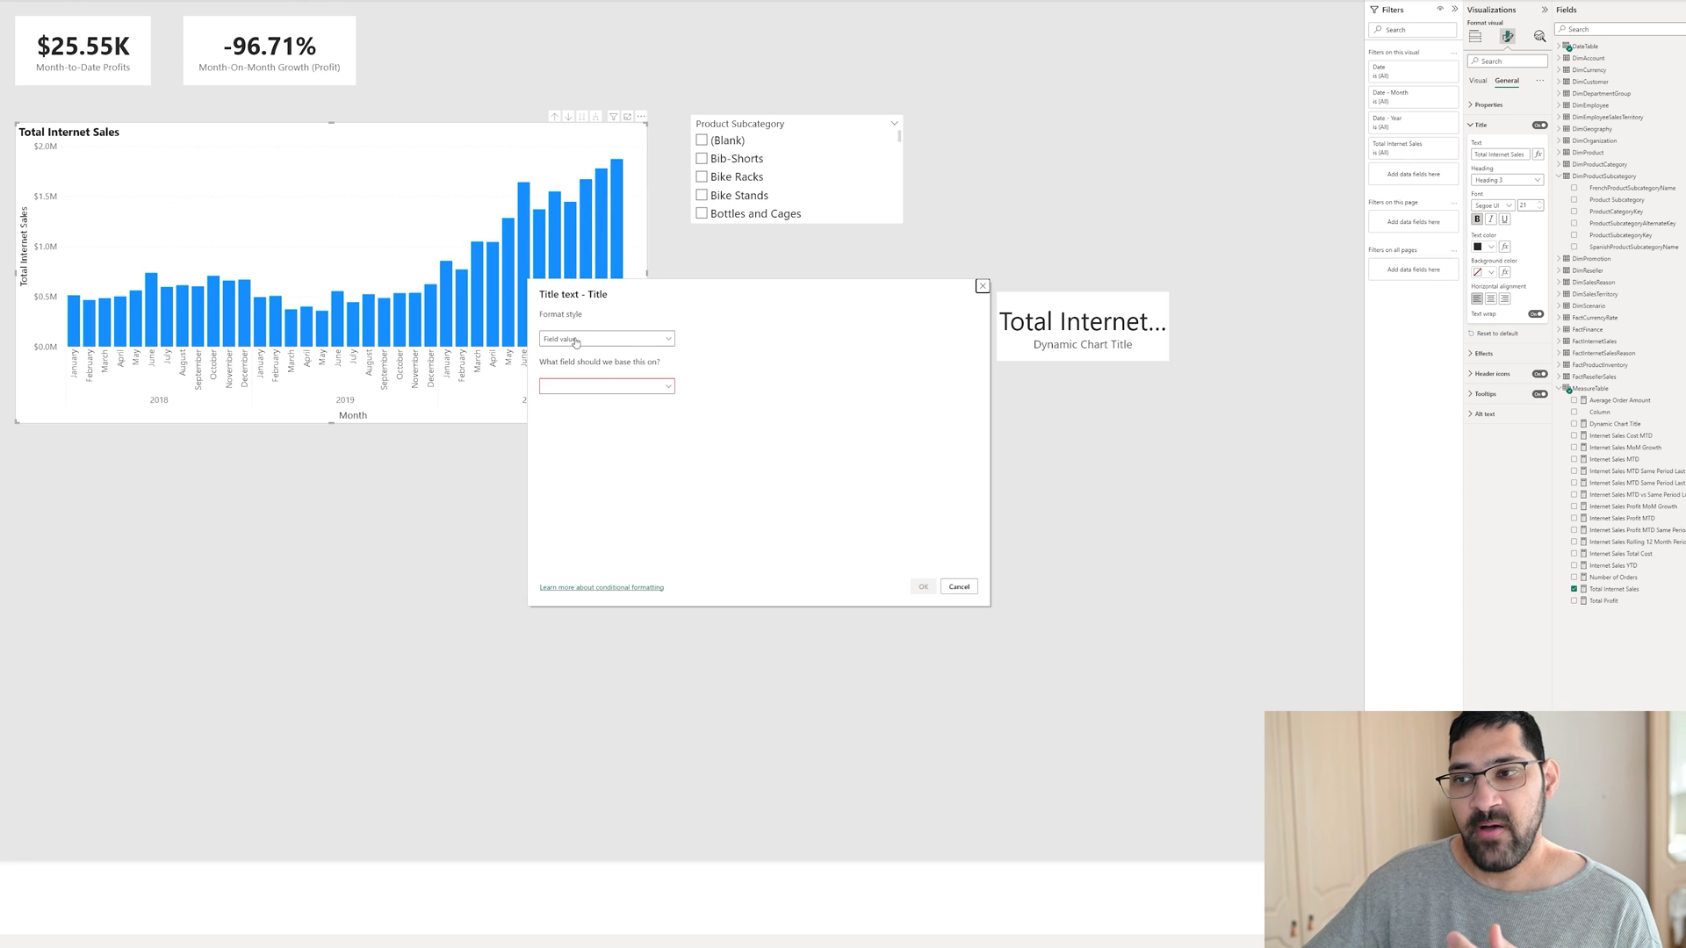
Step: Base the chart's title text on the Dynamic Chart Title measure by field value and apply it
{"action": "left_click", "coordinate": [602, 388]}
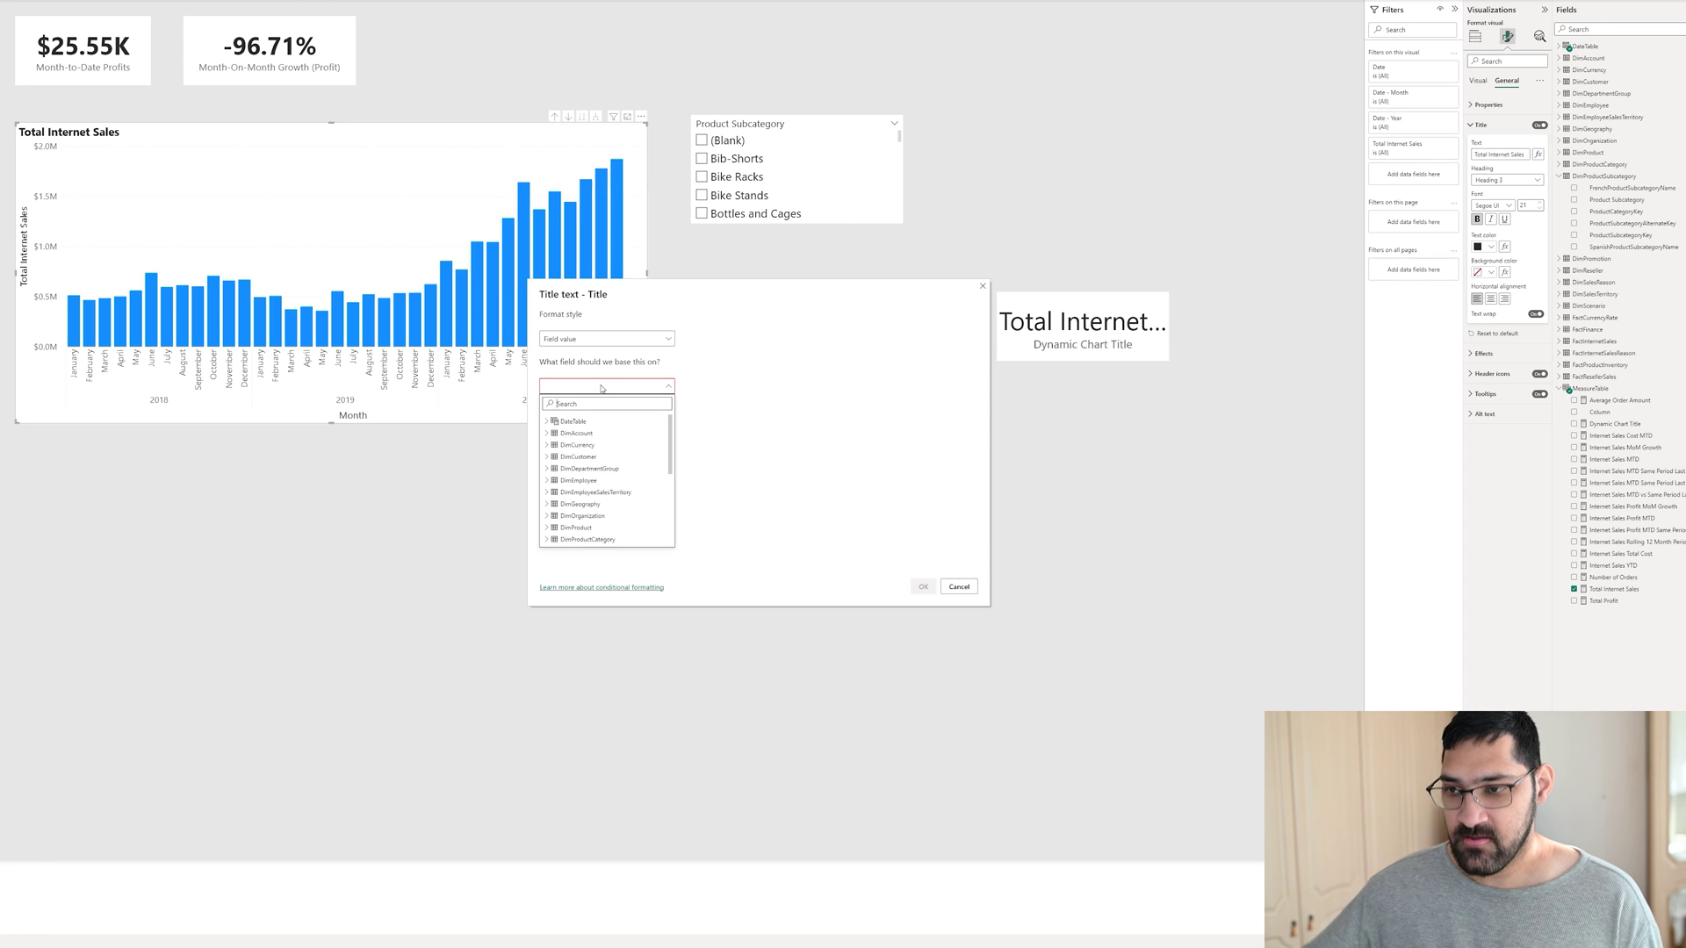
{"action": "type", "text": "dyn"}
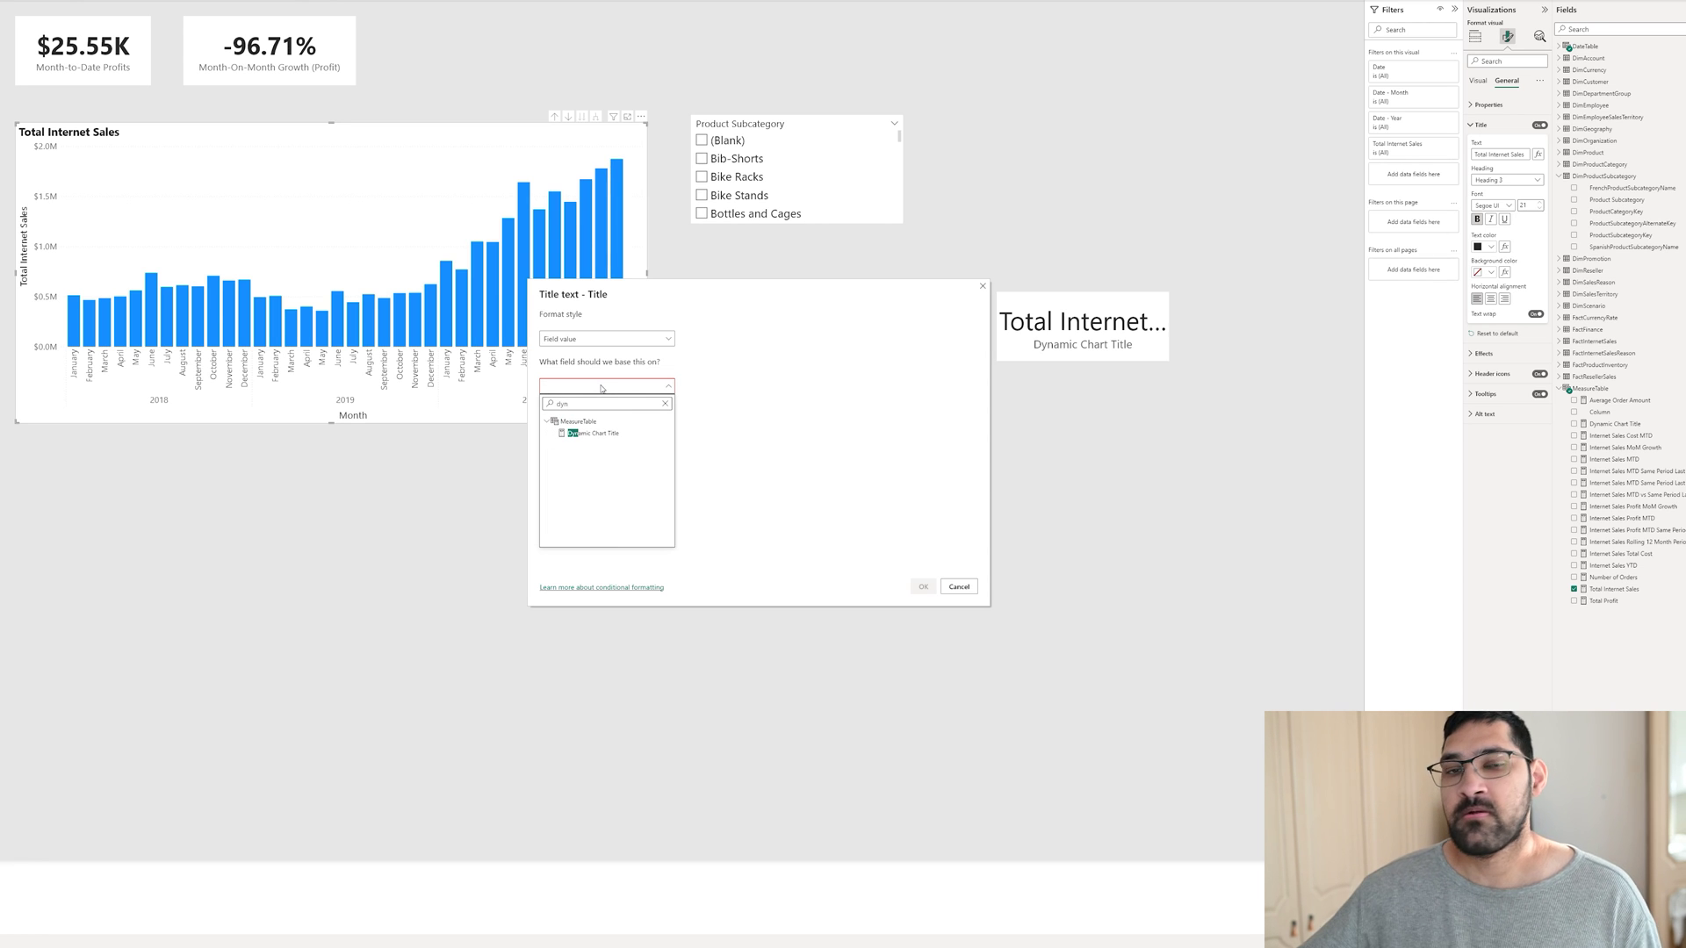
{"action": "left_click", "coordinate": [609, 433]}
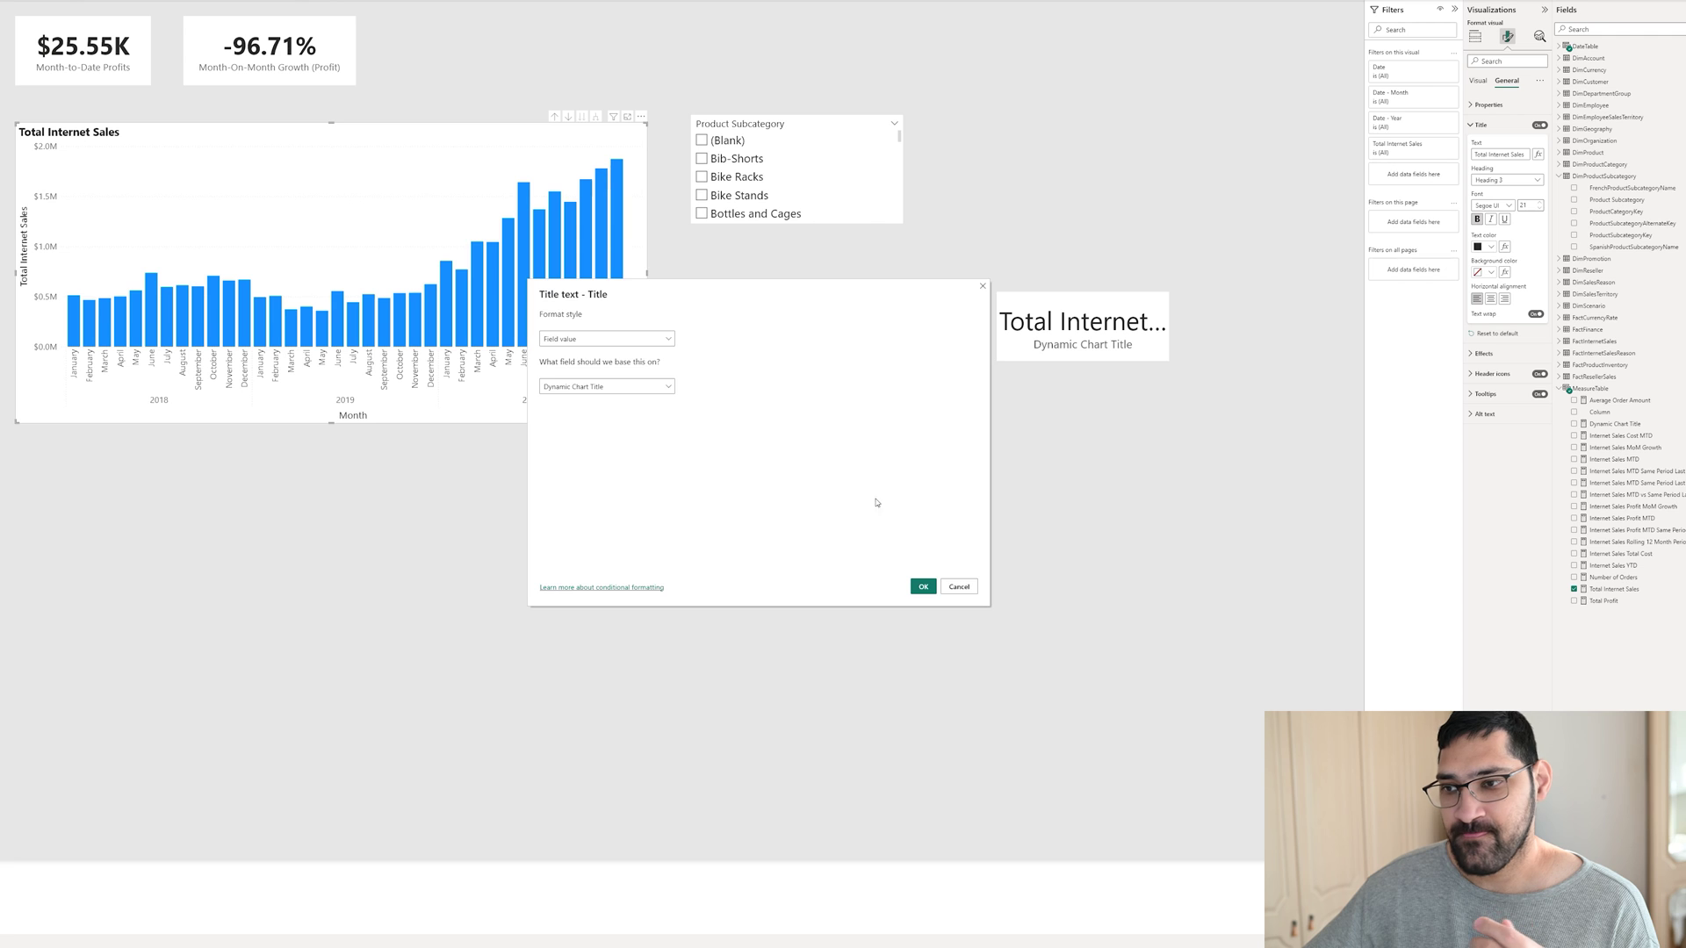
{"action": "left_click", "coordinate": [923, 587]}
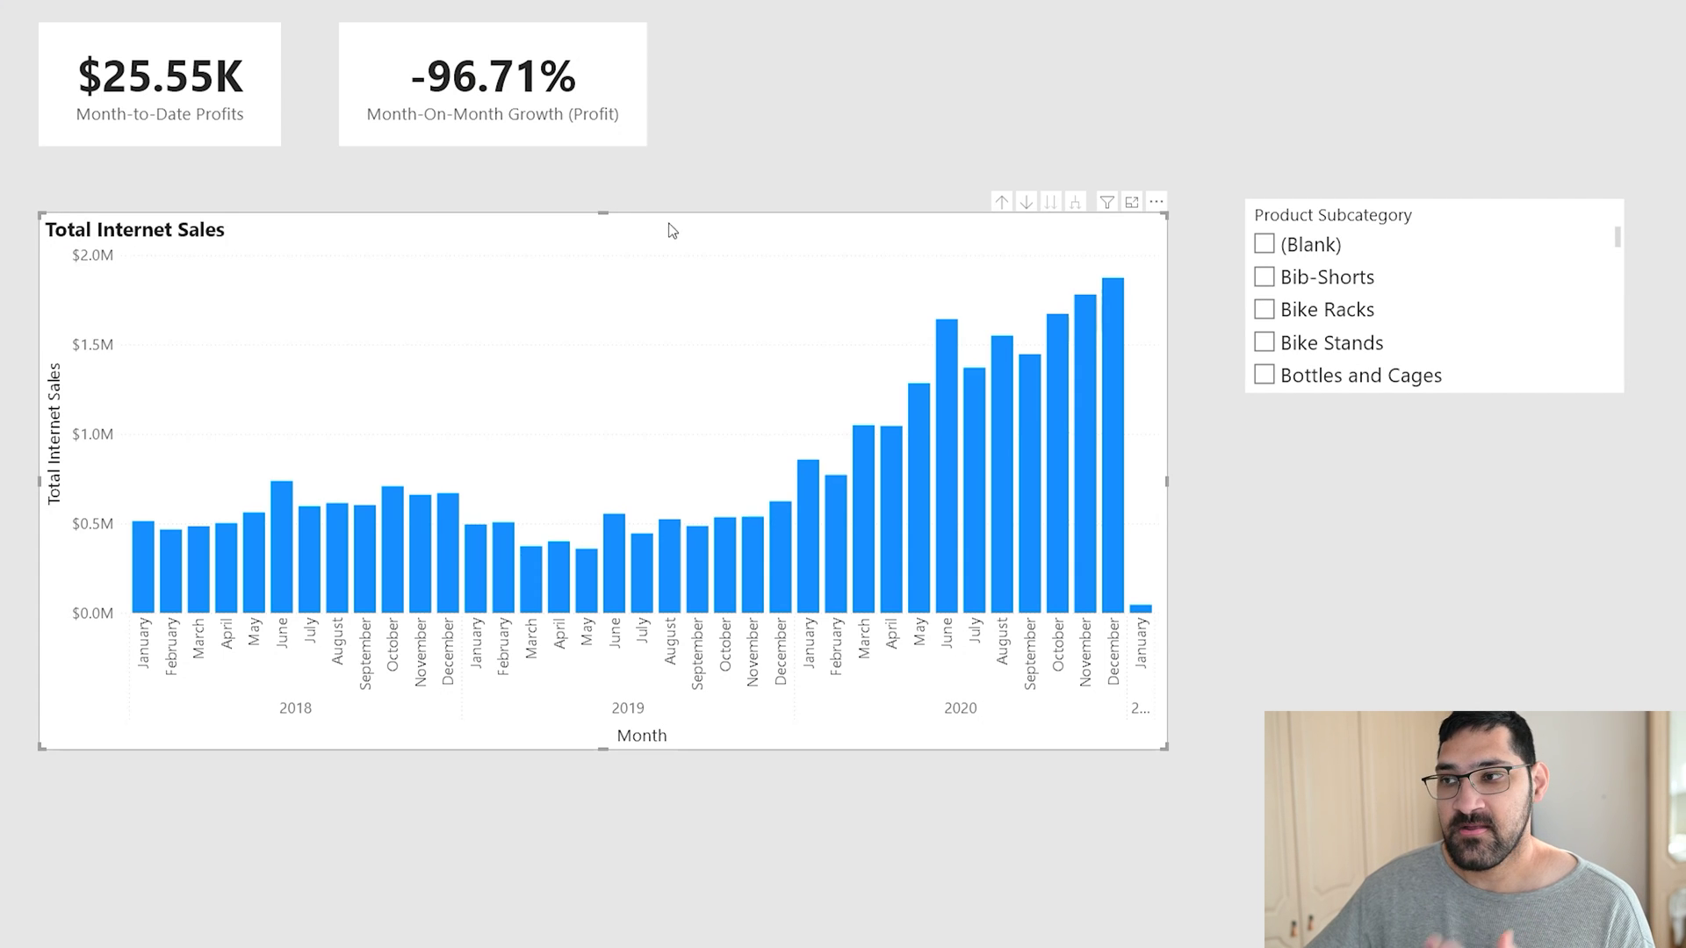
Step: Filter the report to Bike Racks in the Product Subcategory slicer to check the chart title for a single selection
{"action": "scroll", "coordinate": [1335, 342], "scroll_direction": "down", "scroll_amount": 2}
{"action": "scroll", "coordinate": [1321, 324], "scroll_direction": "up", "scroll_amount": 2}
{"action": "left_click", "coordinate": [1321, 322]}
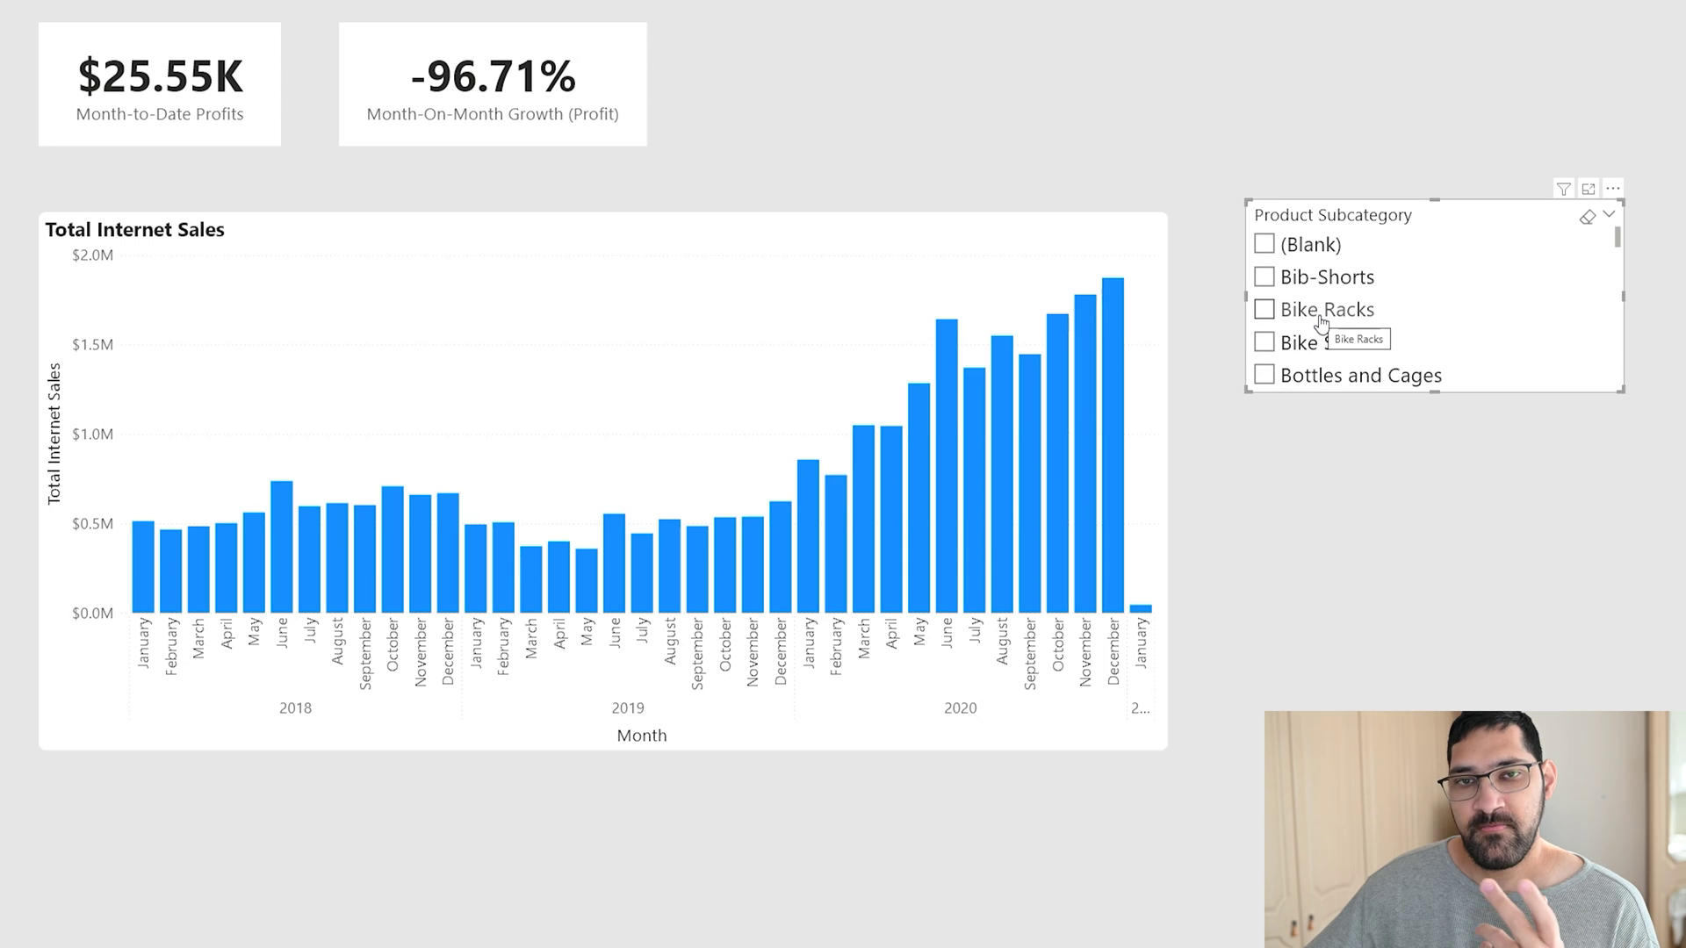
{"action": "left_click", "coordinate": [1321, 322]}
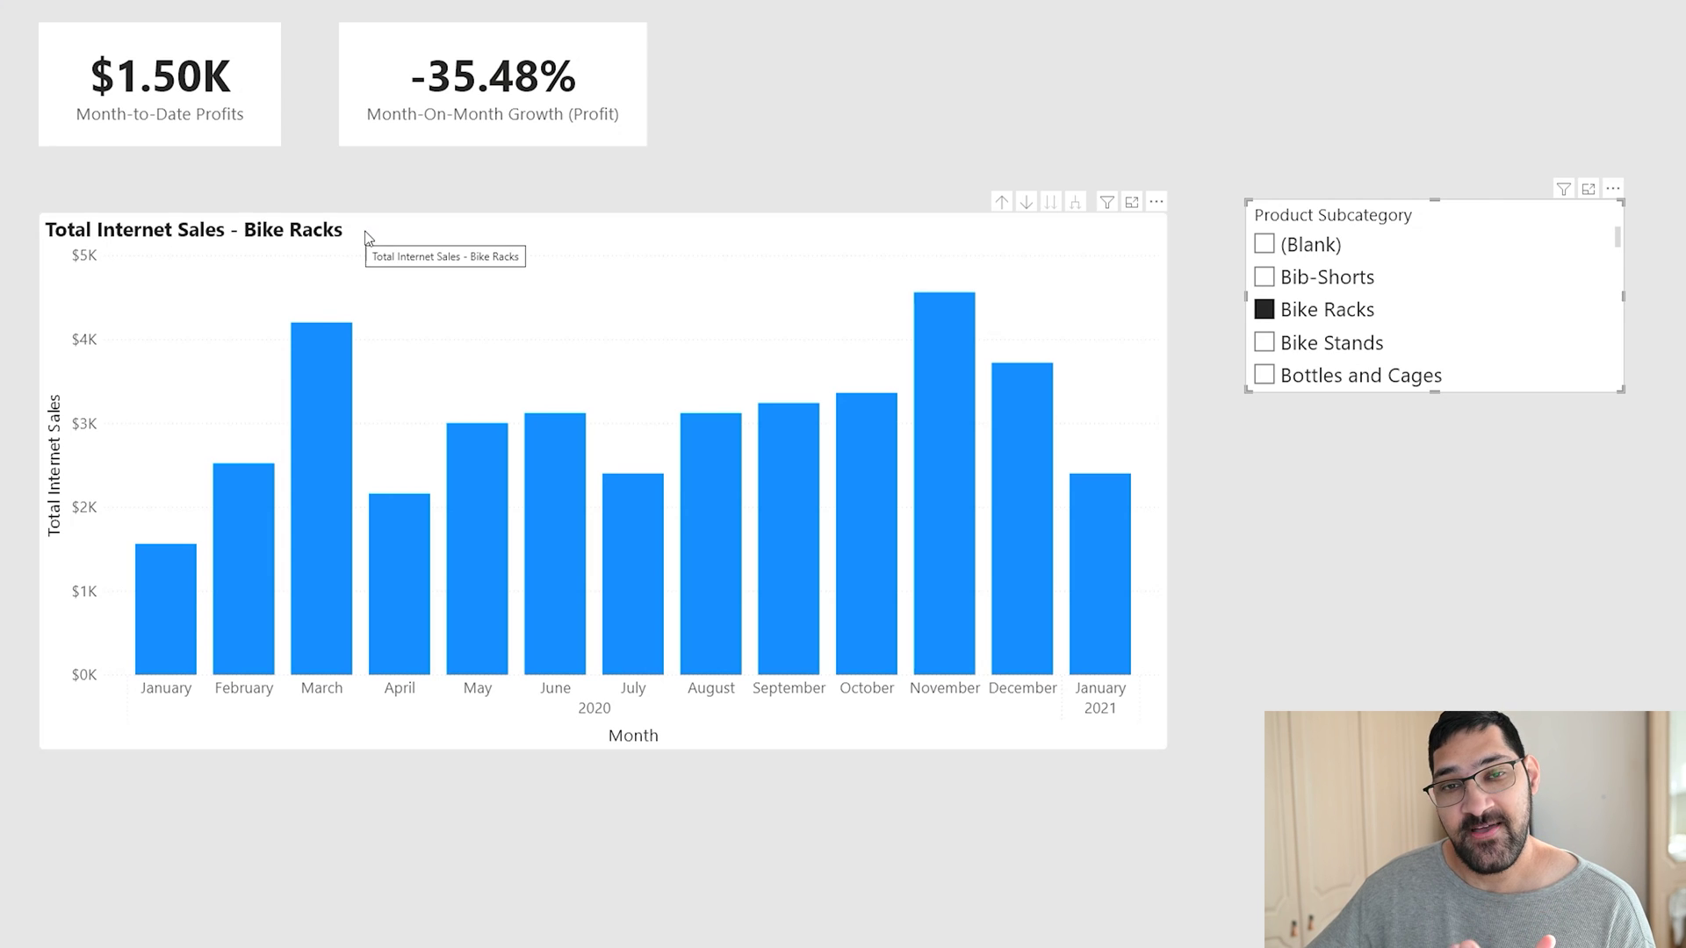
Step: Check the chart title with Bottles and Cages plus Bike Stands selected in the slicer, and clear the selection
{"action": "left_click", "coordinate": [1340, 380]}
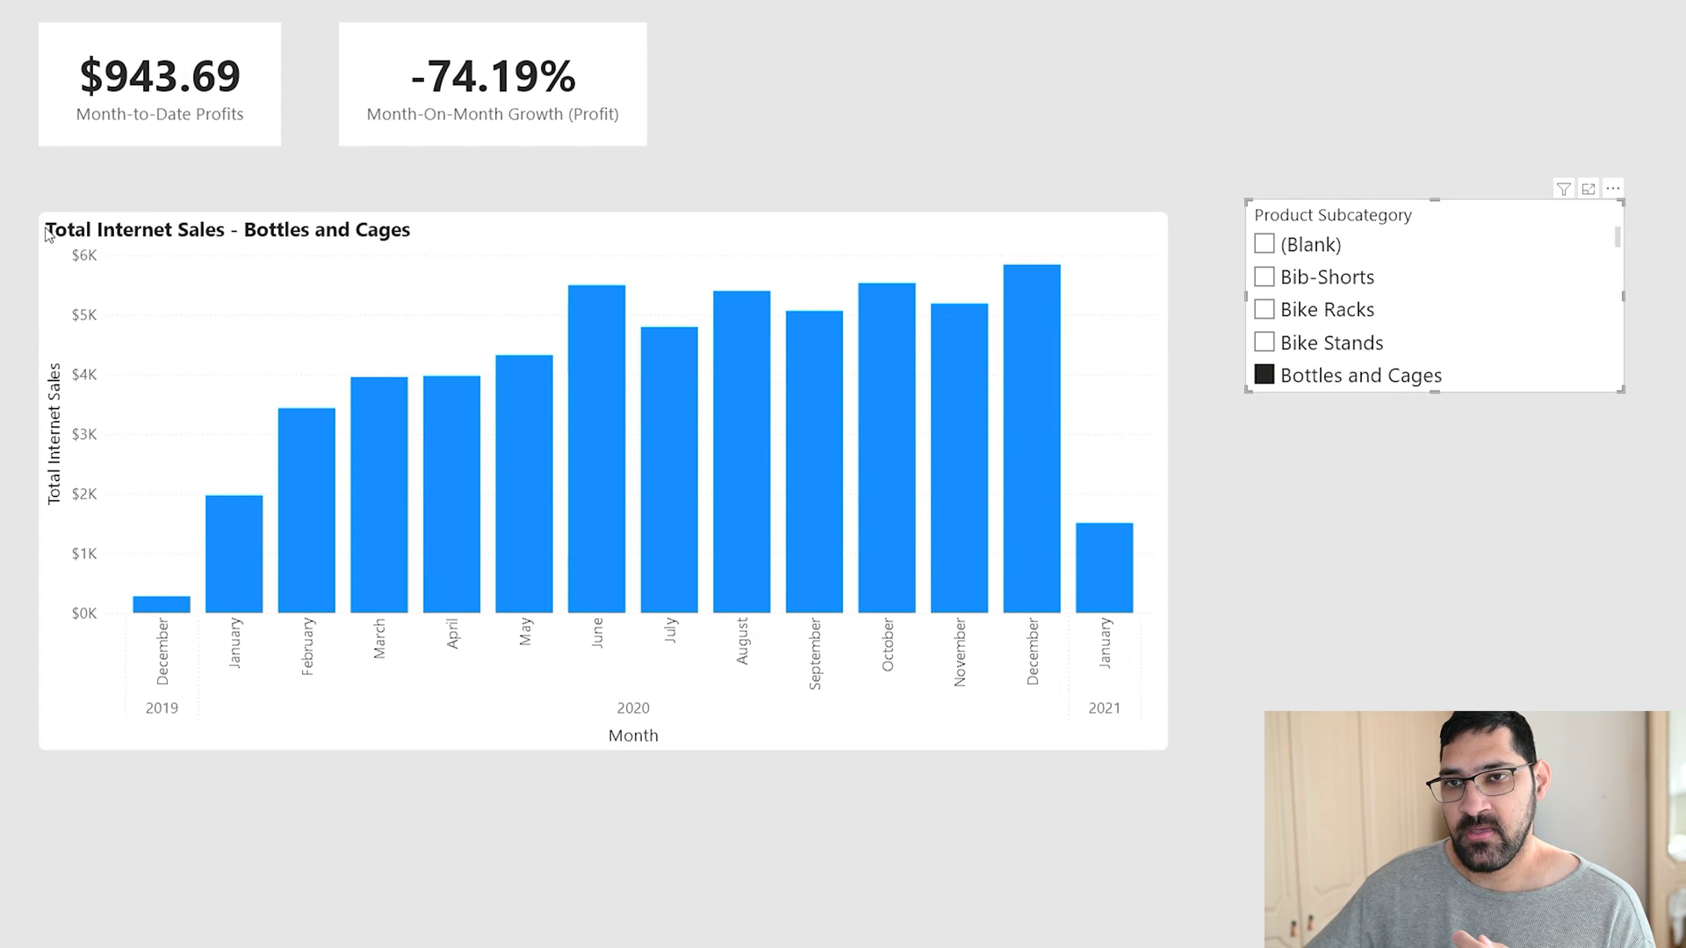
{"action": "left_click", "coordinate": [1335, 344], "text": "ctrl"}
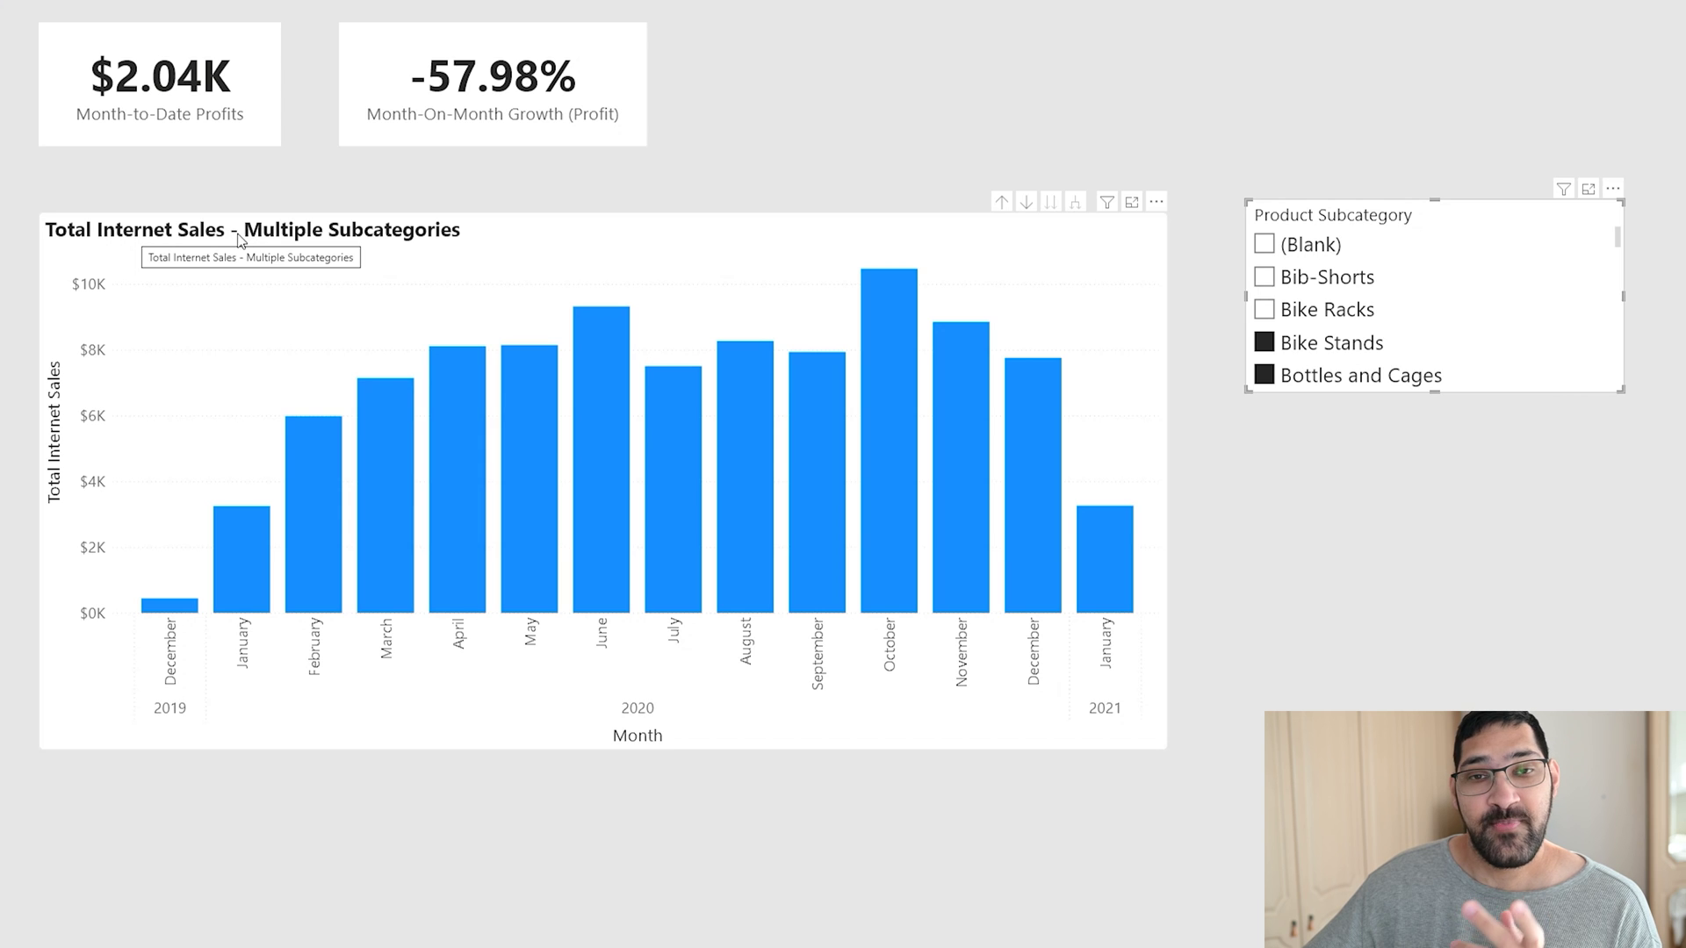
{"action": "left_click", "coordinate": [1588, 220]}
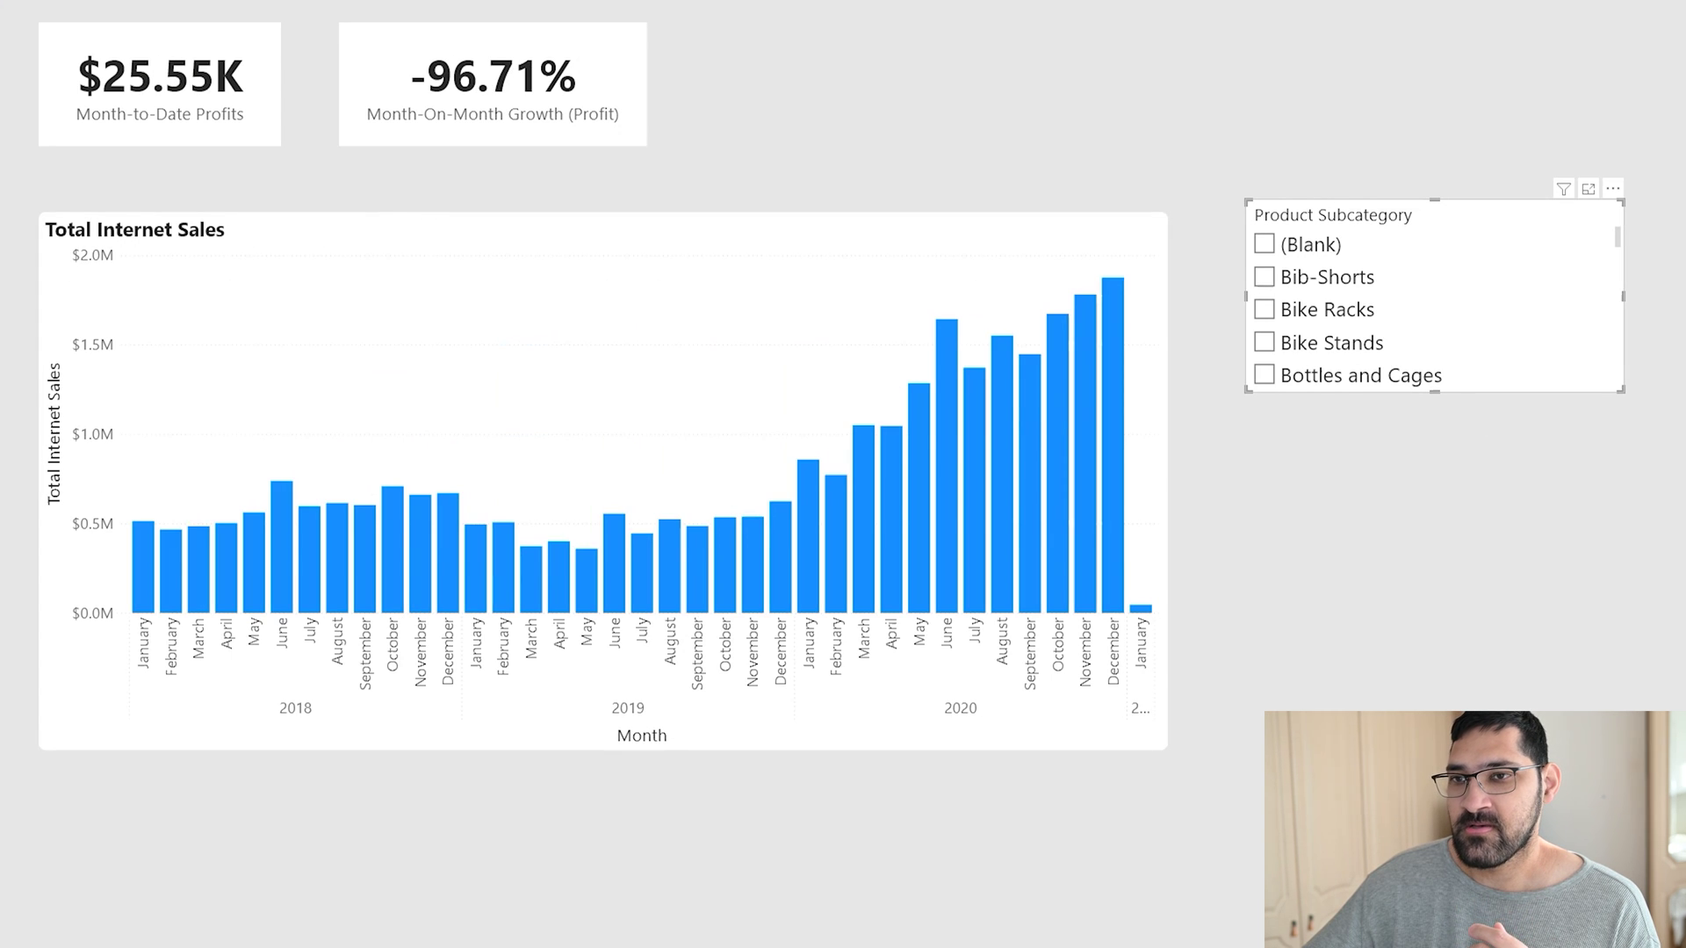